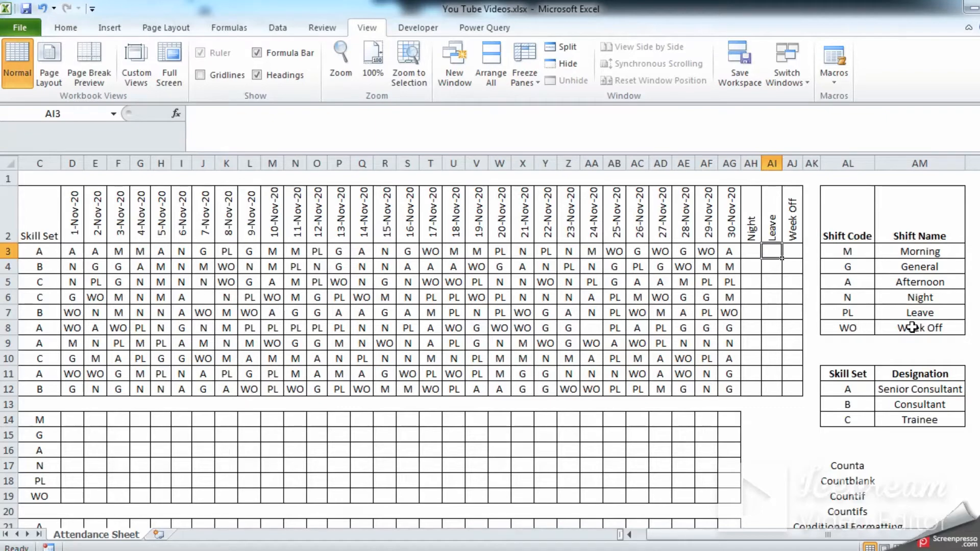
- Examine the attendance sheet's November dates, employee shift codes, shift summary rows, skill-set rows and missing-shift section
drag(900, 536, 884, 537)
scroll(682, 485, down, 1)
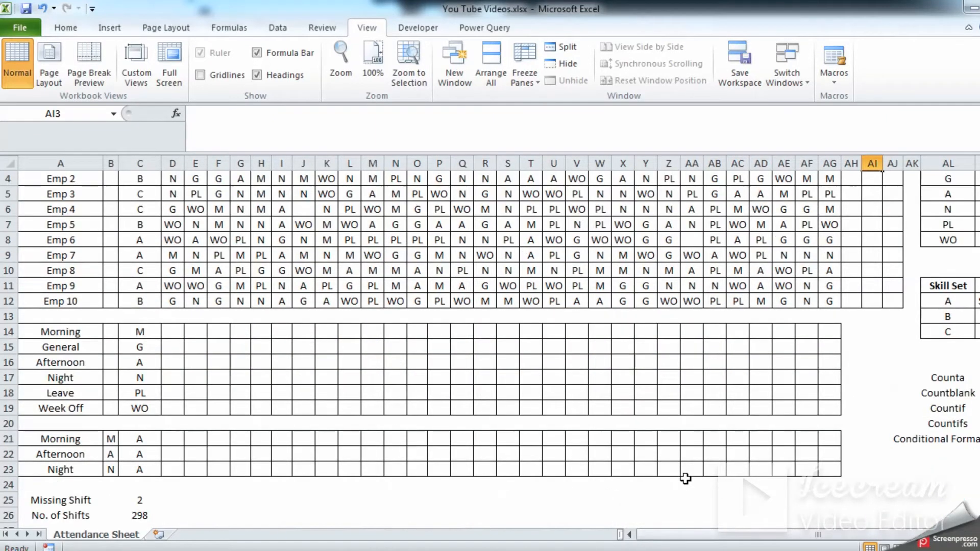
scroll(685, 478, up, 1)
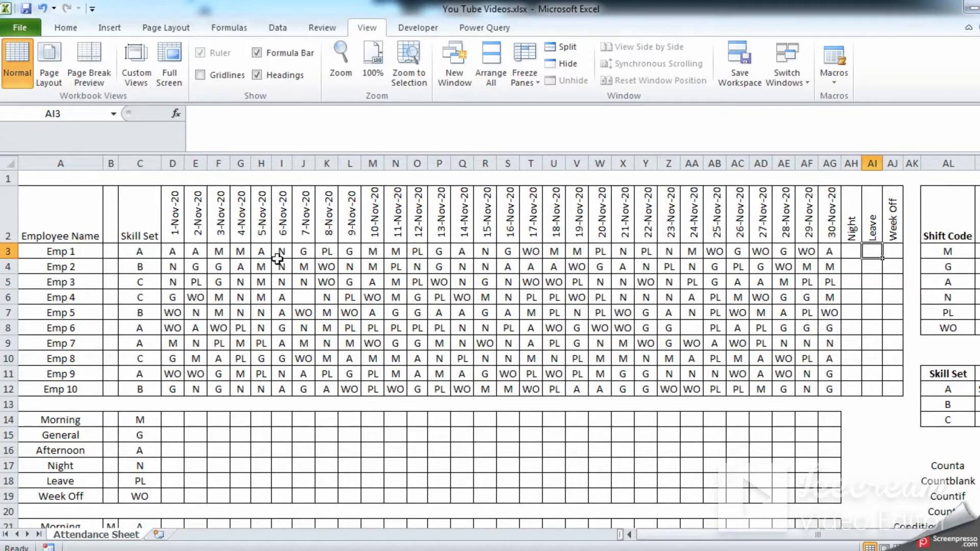
drag(173, 236, 832, 238)
scroll(378, 310, down, 1)
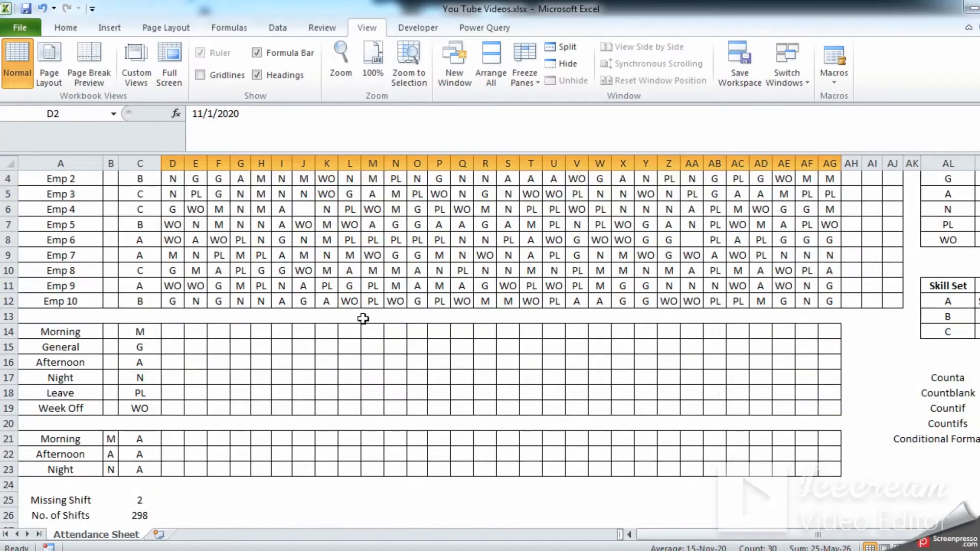
scroll(358, 326, up, 1)
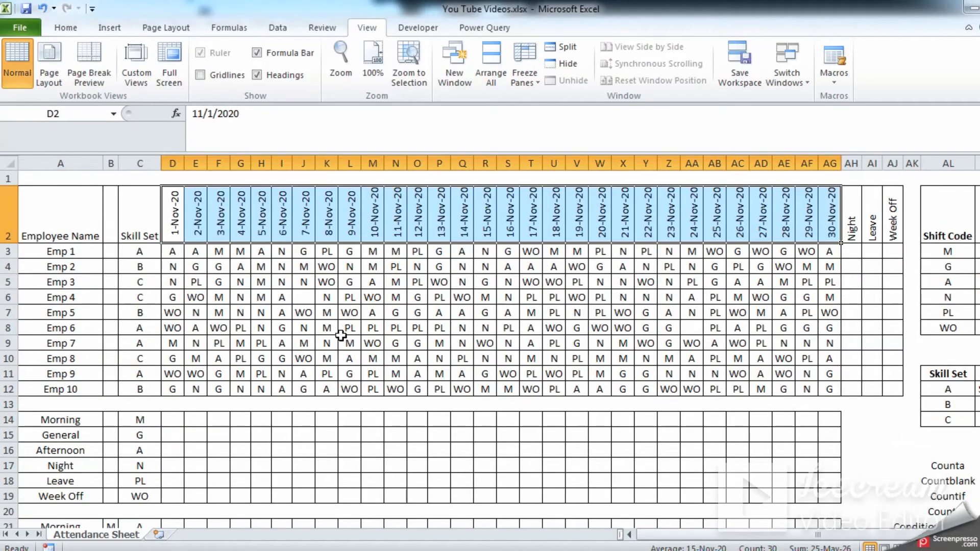
click(170, 423)
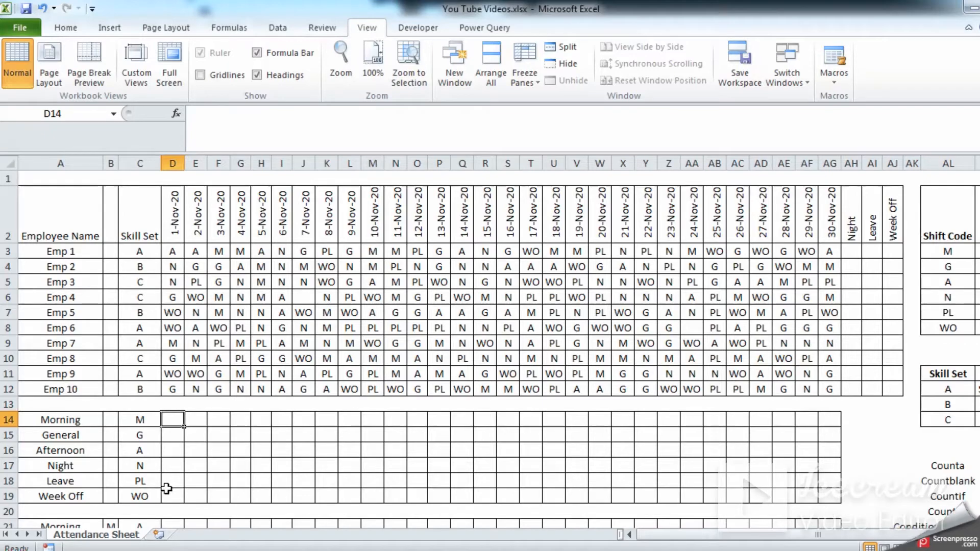
scroll(329, 472, down, 1)
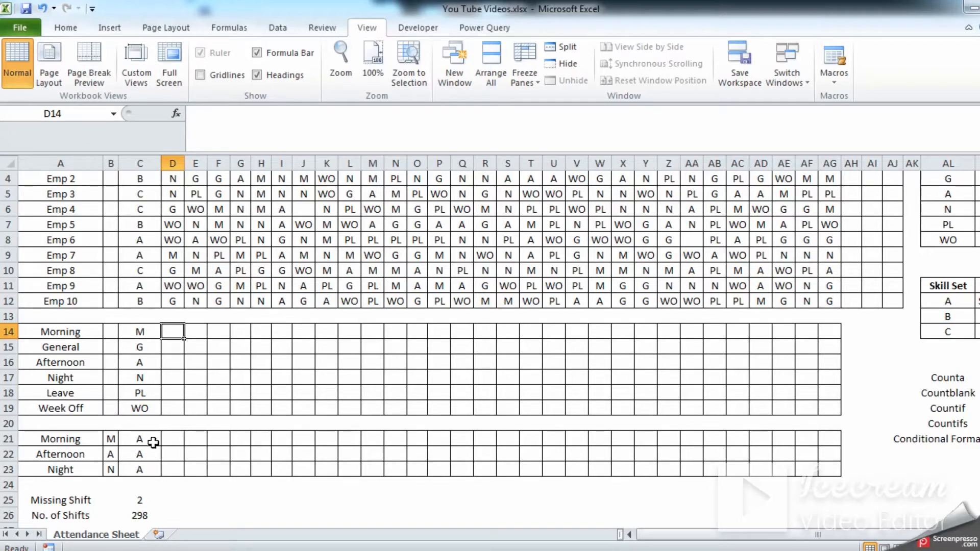
scroll(177, 480, down, 1)
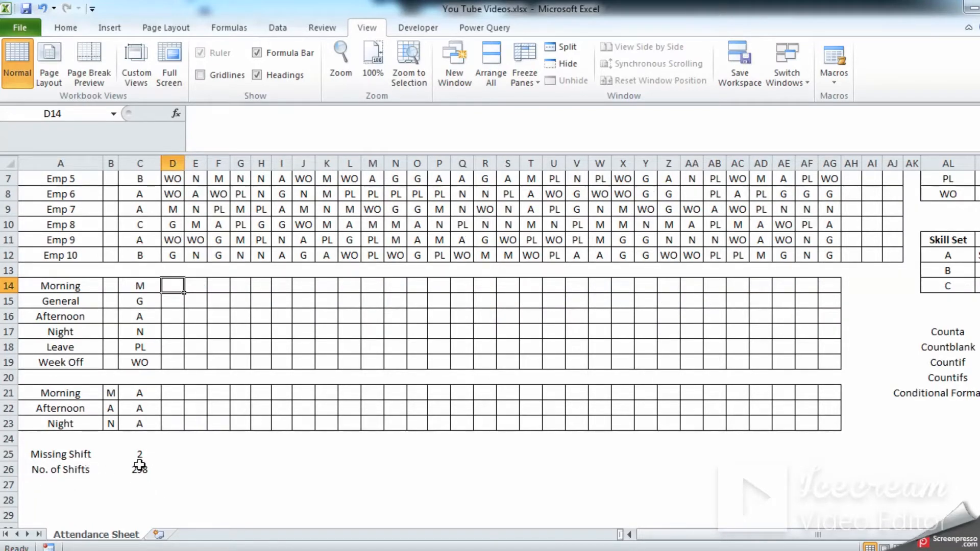
scroll(394, 481, up, 2)
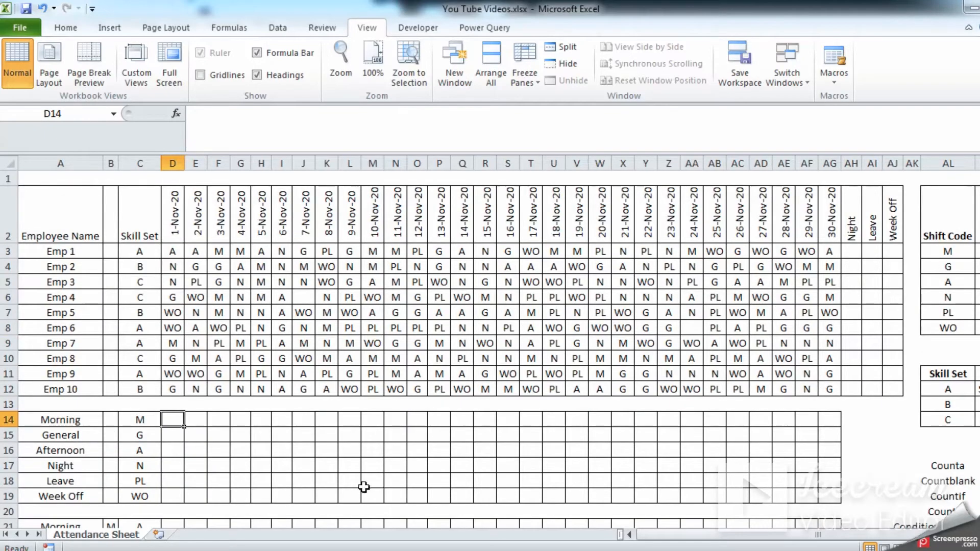
scroll(863, 513, down, 1)
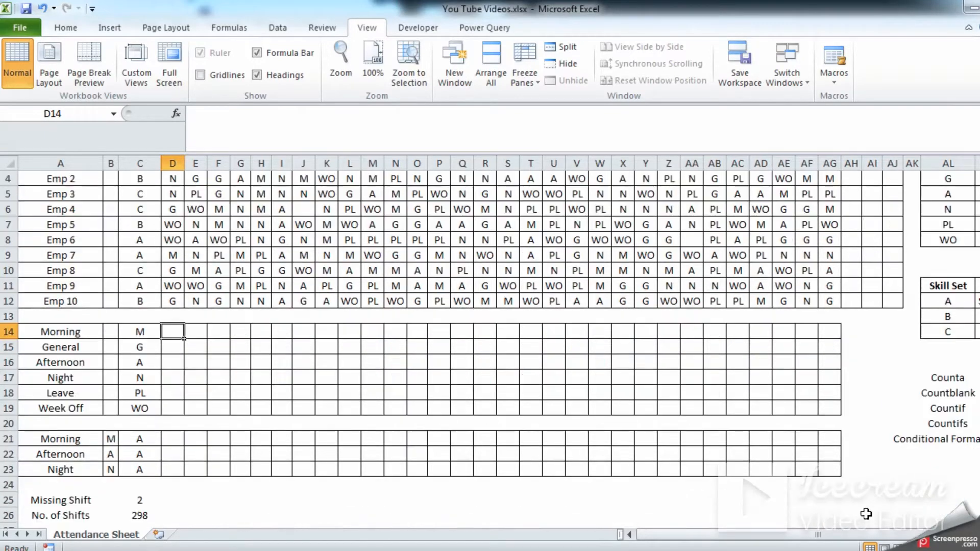
scroll(888, 434, up, 1)
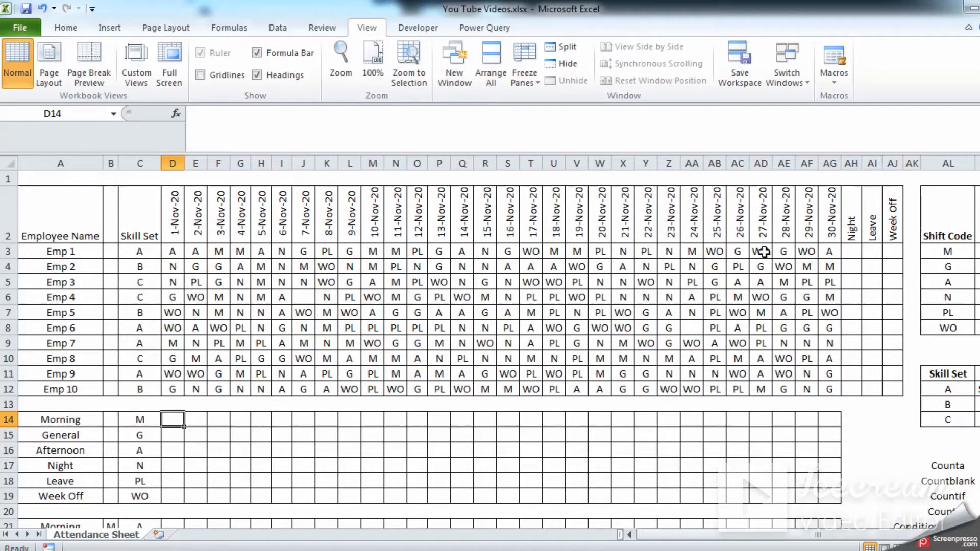
- Enter =COUNTIF(D3:AG3,"N") in the Night column for Emp 1 (AH3) and fill it down to AH12
click(848, 251)
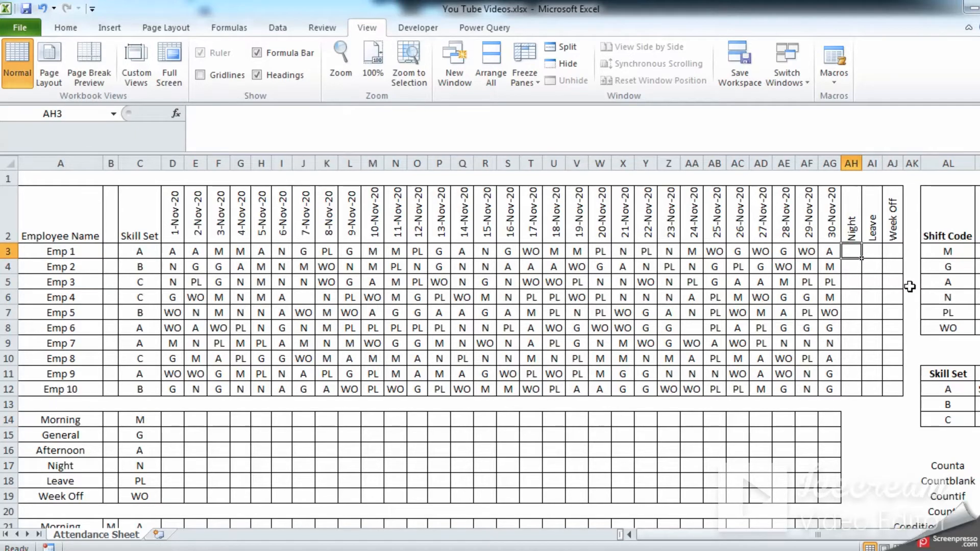
ctrl+scroll(911, 286, up, 1)
scroll(727, 331, up, 1)
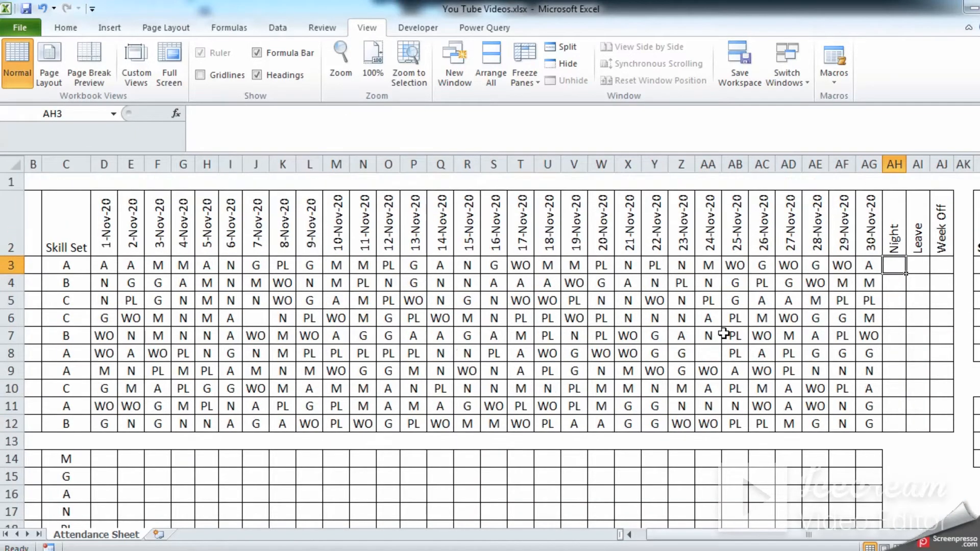
text(=)
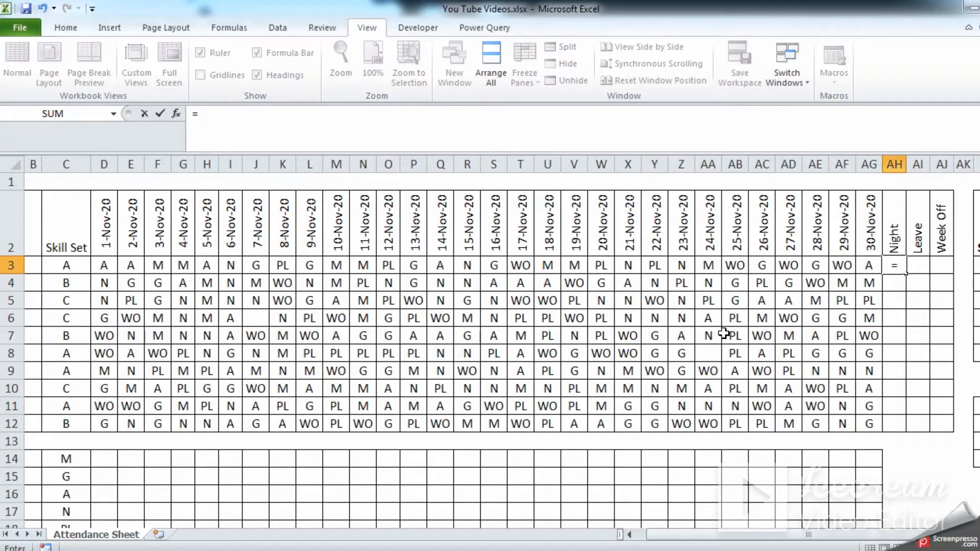
text(countif)
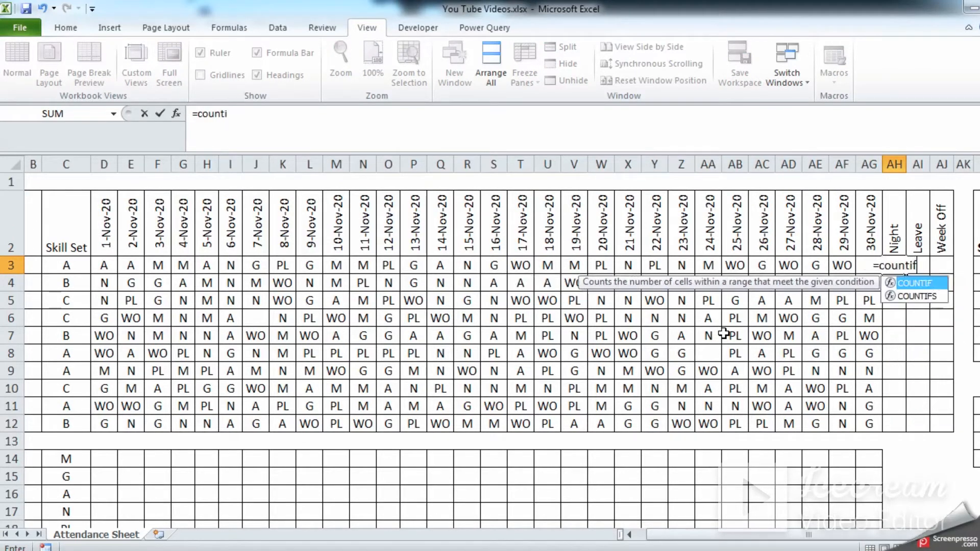
key(Tab)
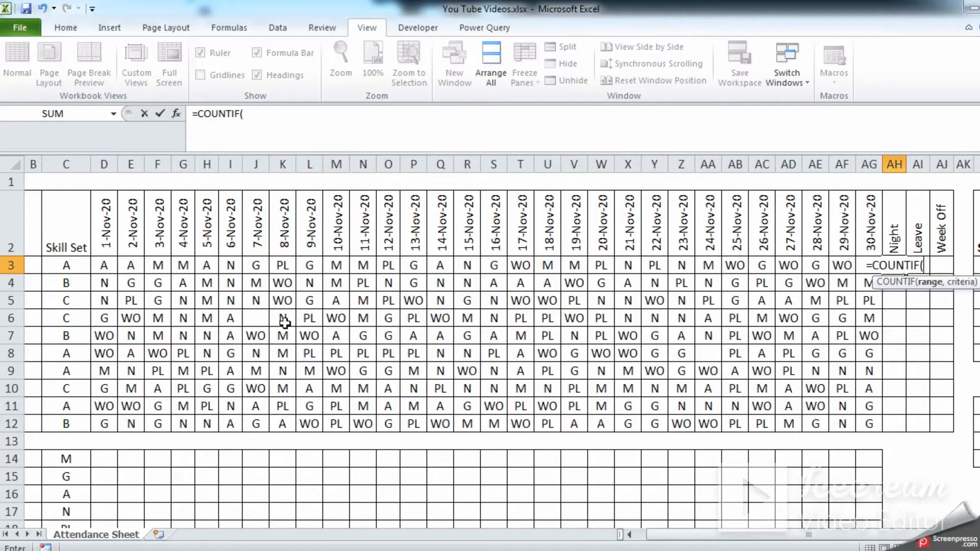
drag(98, 265, 867, 266)
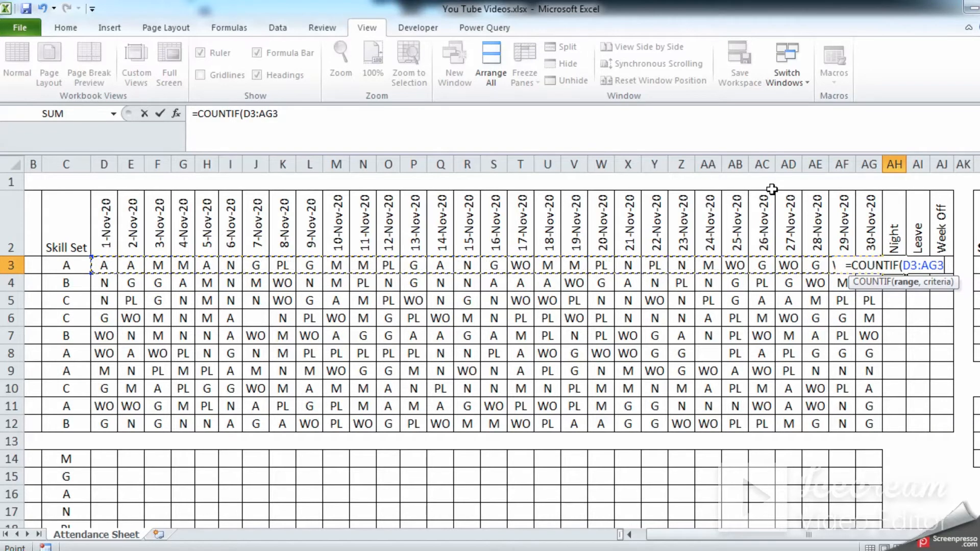
text(,)
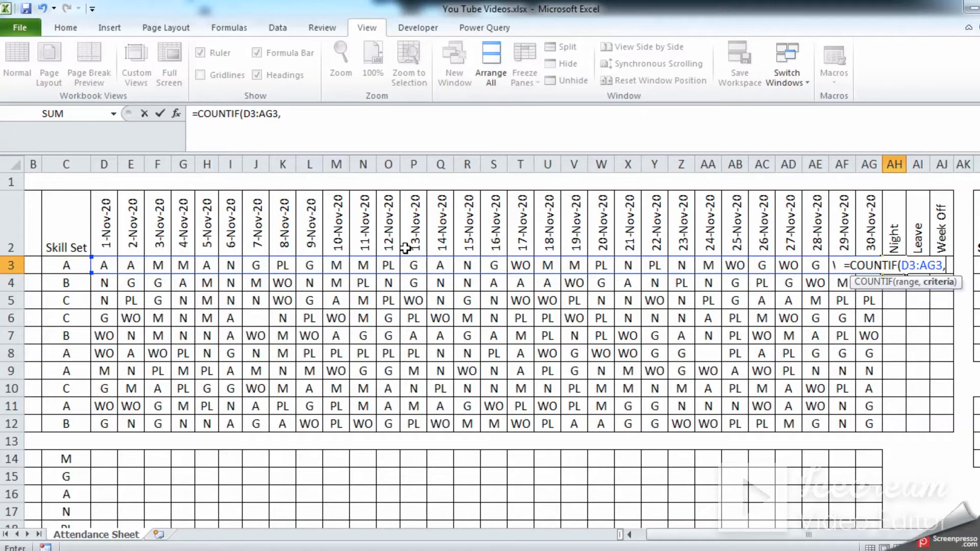
text(")
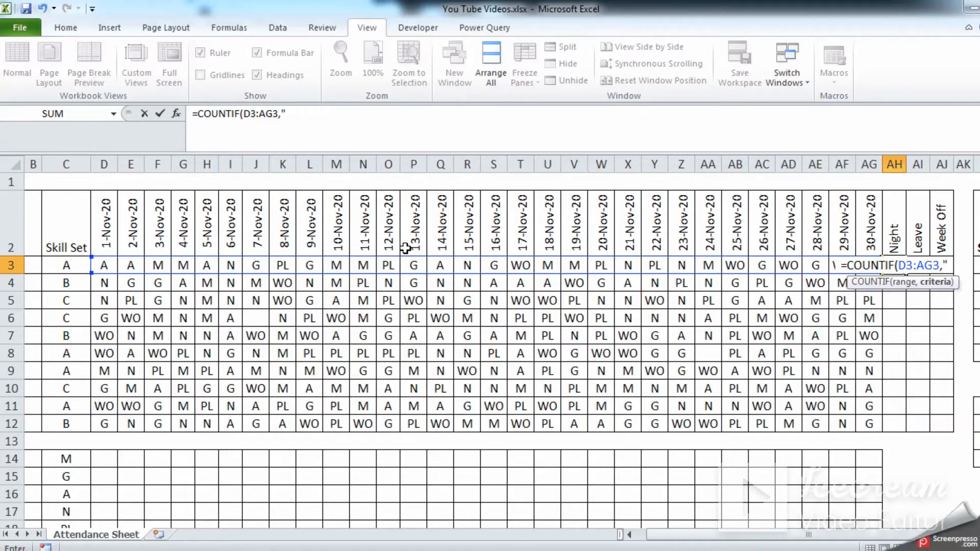
text(N)
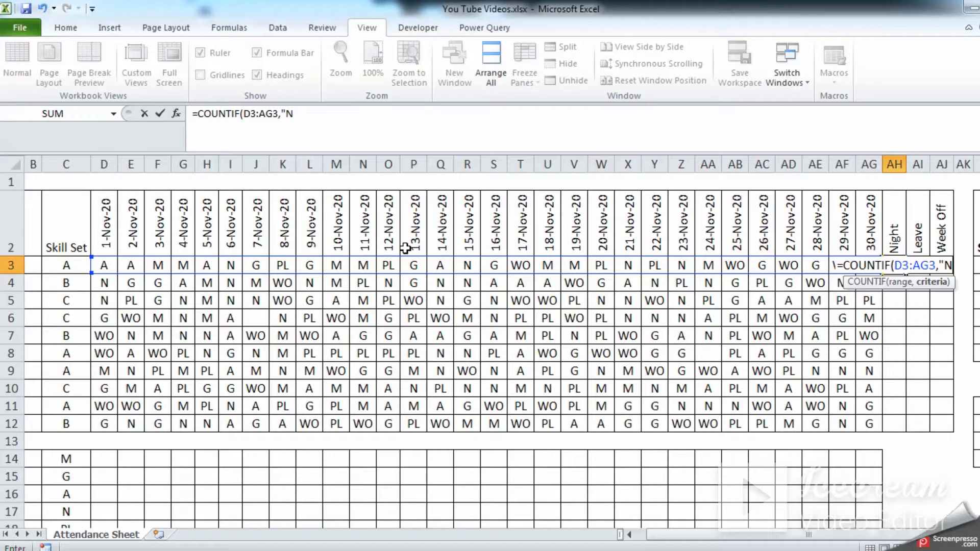
text(")
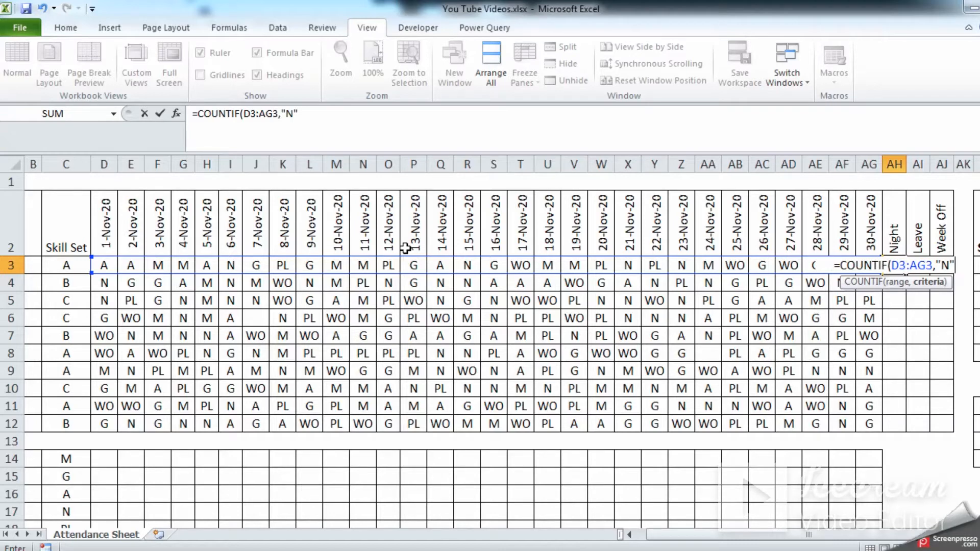
text())
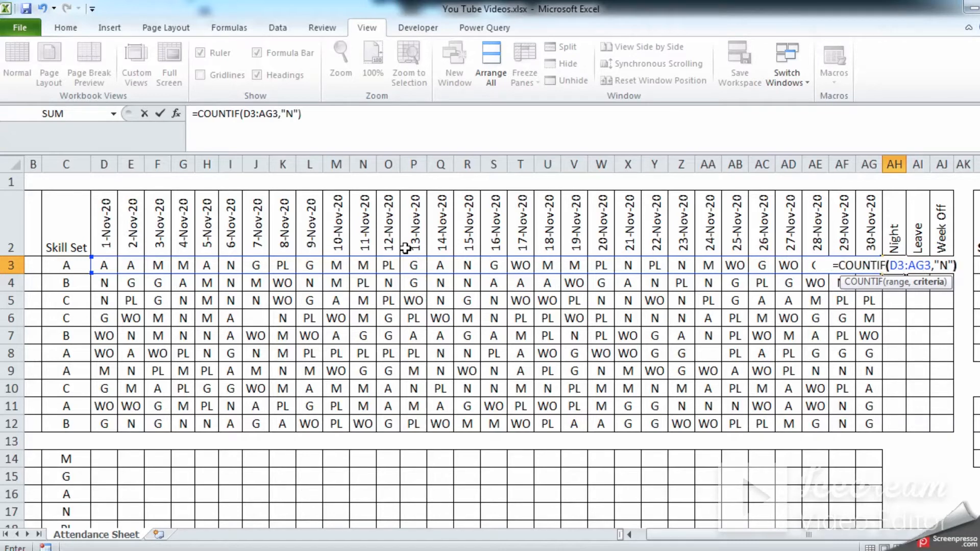
key(ctrl+Return)
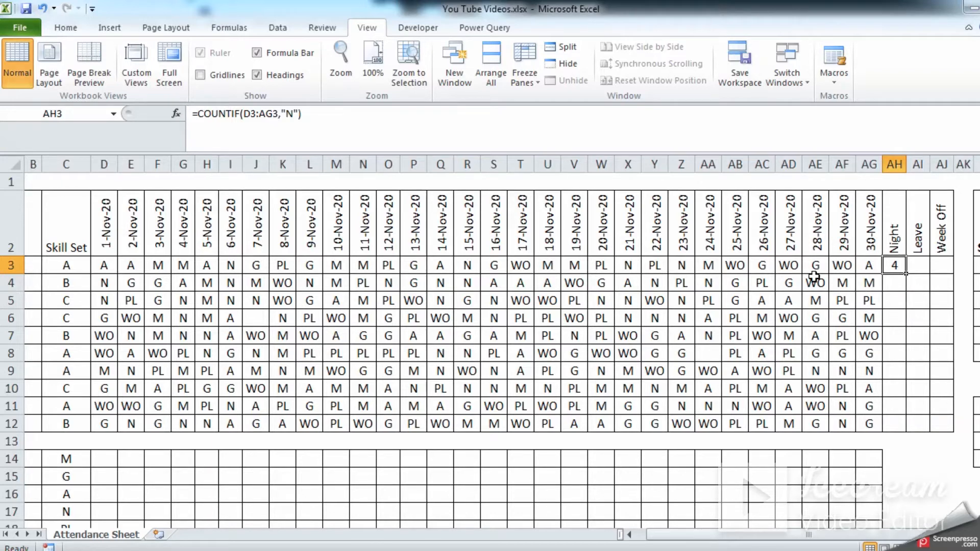
double_click(906, 275)
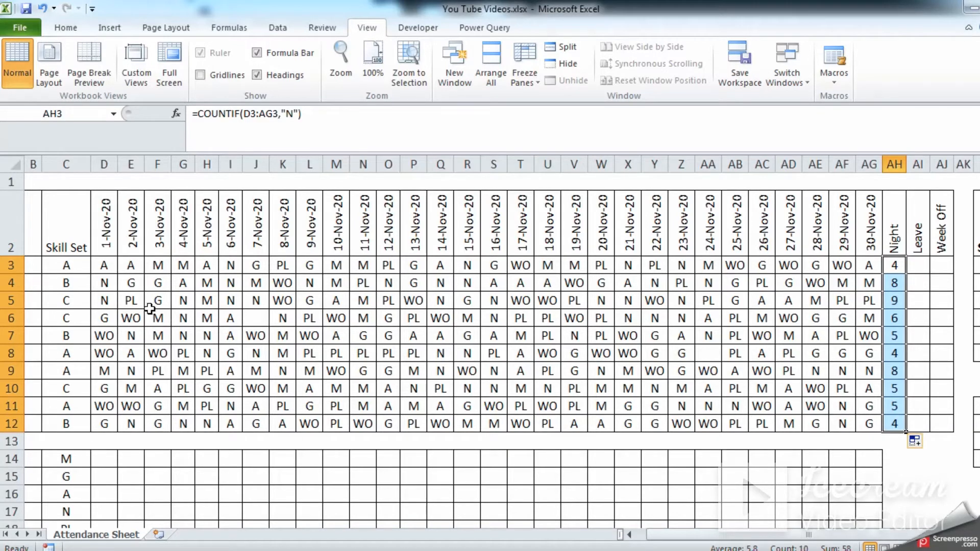
- Copy the Night count formula from AH3 into the Leave column cell AI3
click(653, 535)
drag(654, 534, 687, 531)
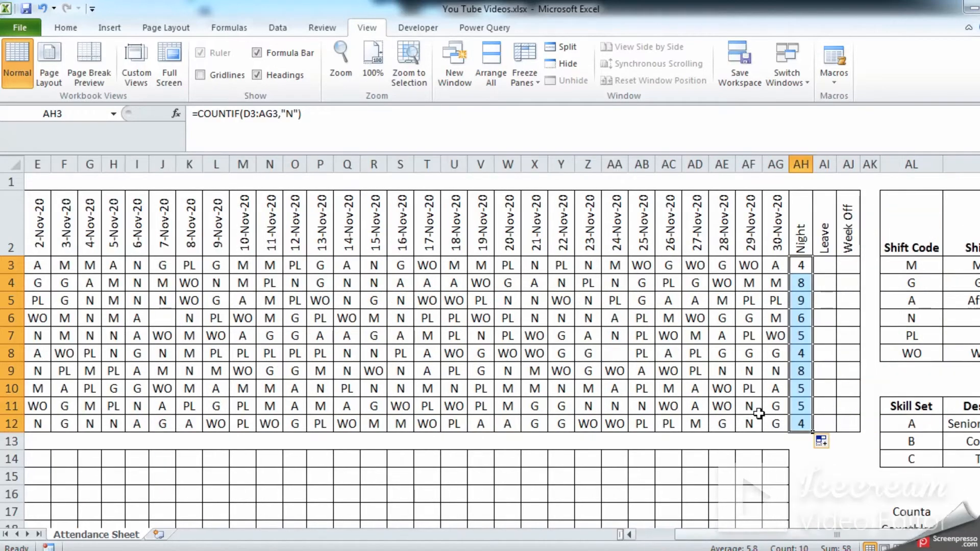
click(803, 266)
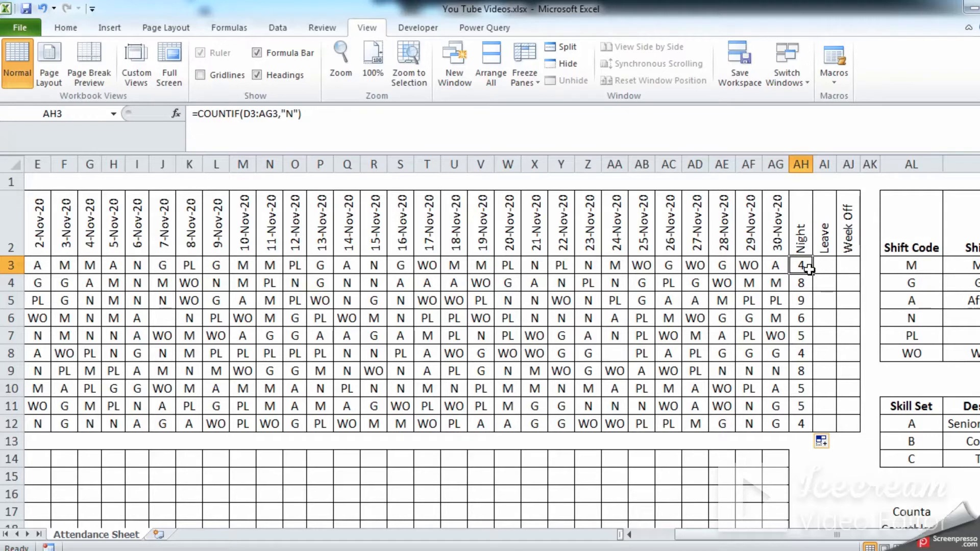
key(ctrl+c)
key(Right)
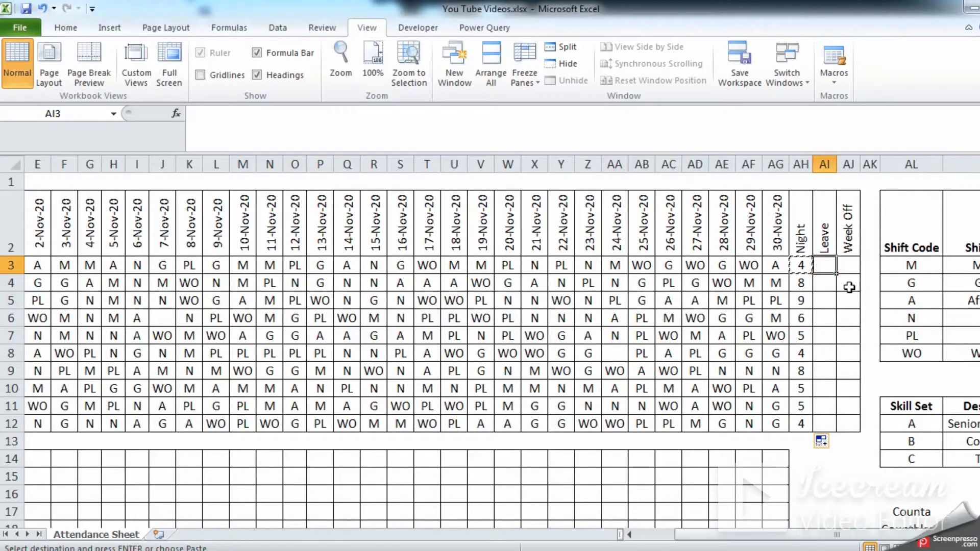
key(ctrl+v)
- Change the criterion of the AI3 formula to "PL" and fill it down the Leave column to AI12
click(294, 113)
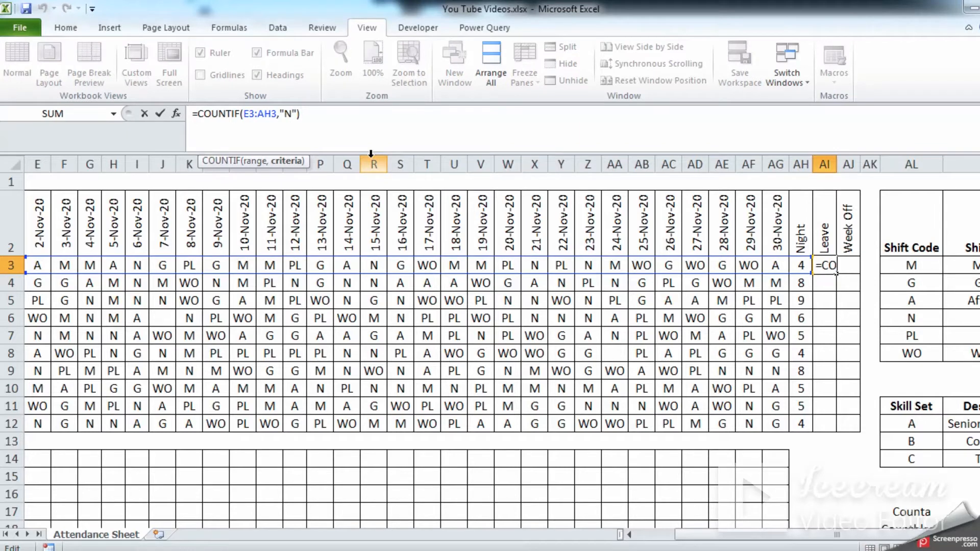
key(BackSpace)
text(PL)
key(Return)
key(Up)
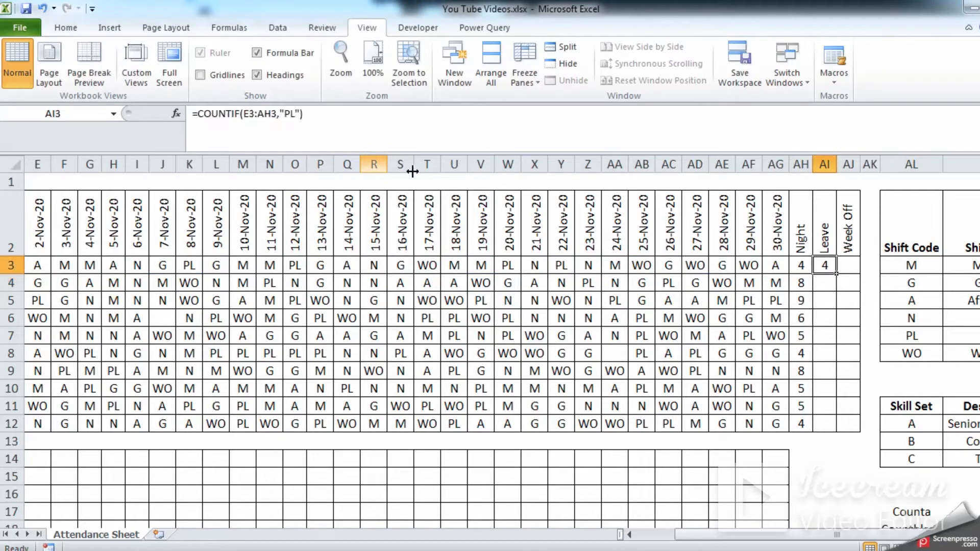
double_click(836, 274)
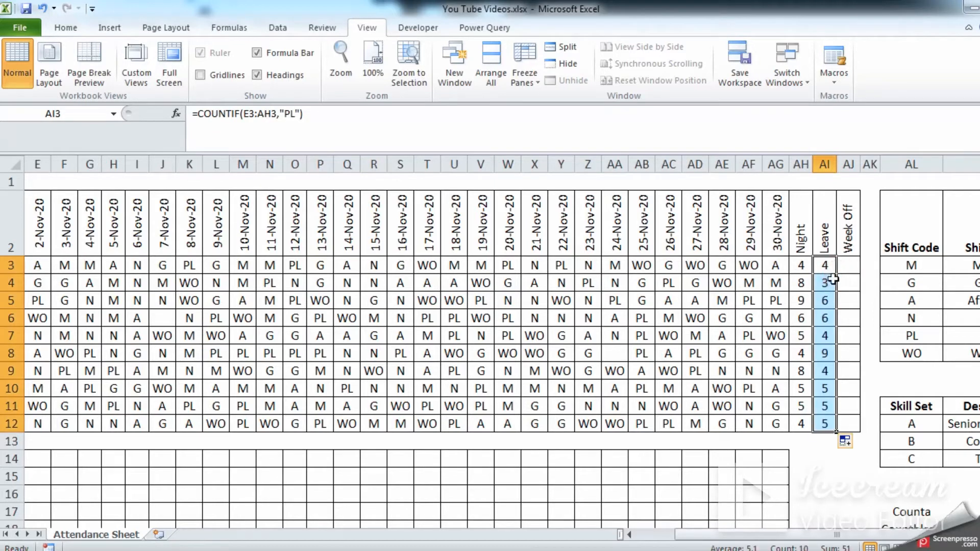
- Inspect which cells the Leave formula in AI3 references along the Emp 1 row
click(826, 272)
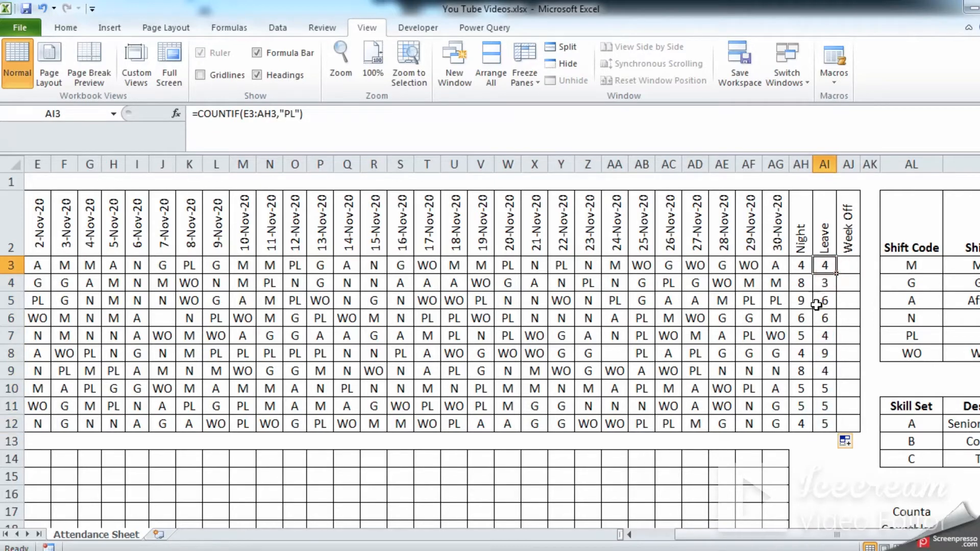
key(F2)
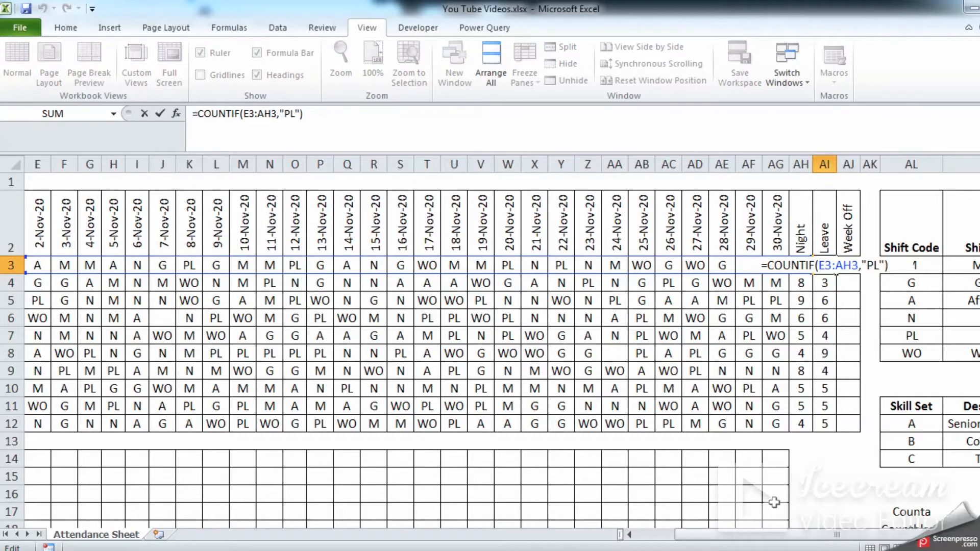
drag(787, 534, 738, 538)
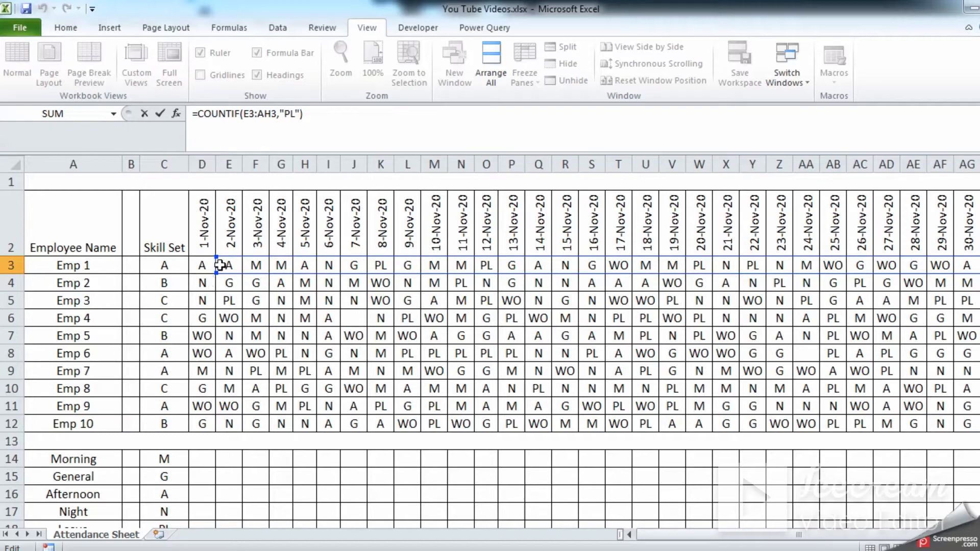
drag(798, 535, 845, 535)
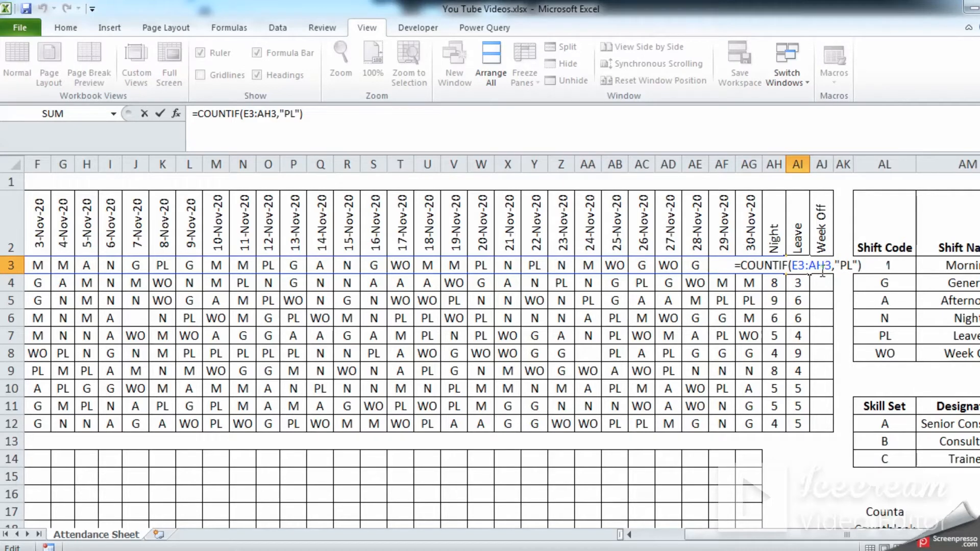
key(ctrl+Return)
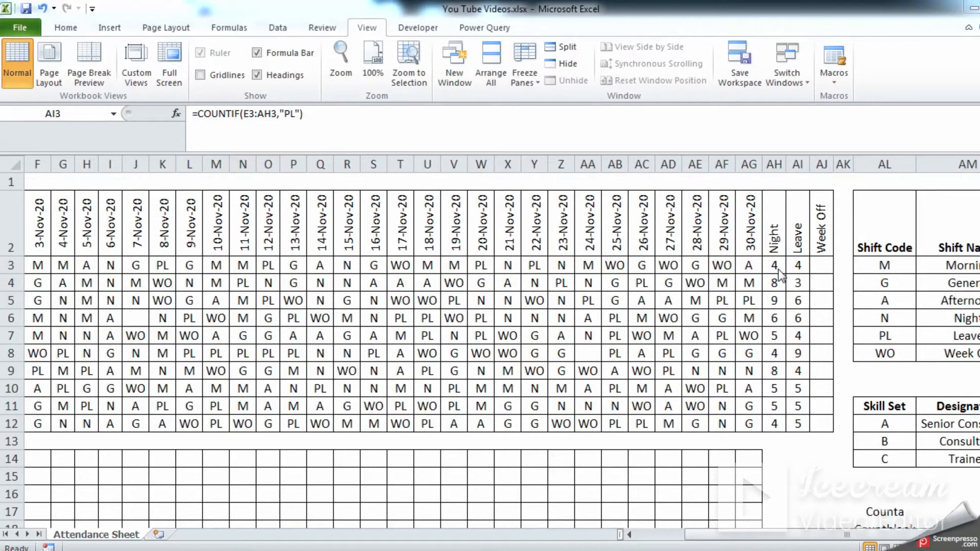
- Clear the Leave column formulas in AI3:AI12
click(777, 268)
click(777, 267)
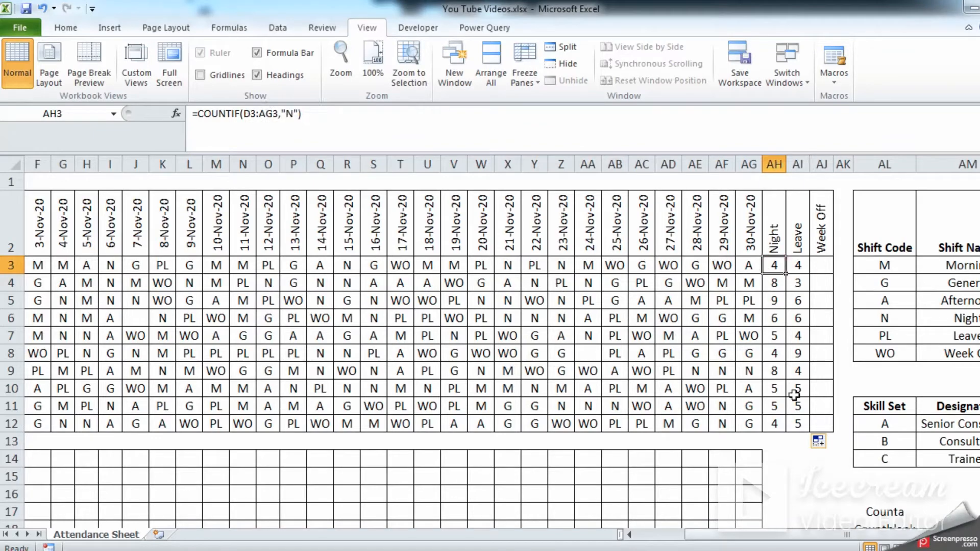
mouse_move(818, 535)
mouse_down()
mouse_move(791, 534)
mouse_move(818, 531)
mouse_up()
drag(798, 265, 792, 424)
key(Delete)
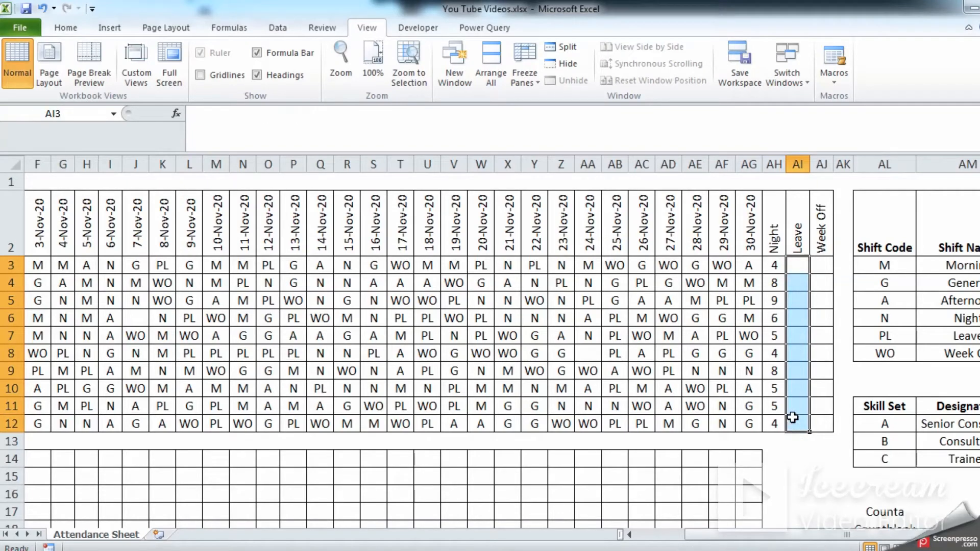
- Make the range of the Night formula in AH3 fully absolute, as =COUNTIF($D$3:$AG$3,"N")
click(774, 264)
drag(777, 536, 755, 540)
key(F2)
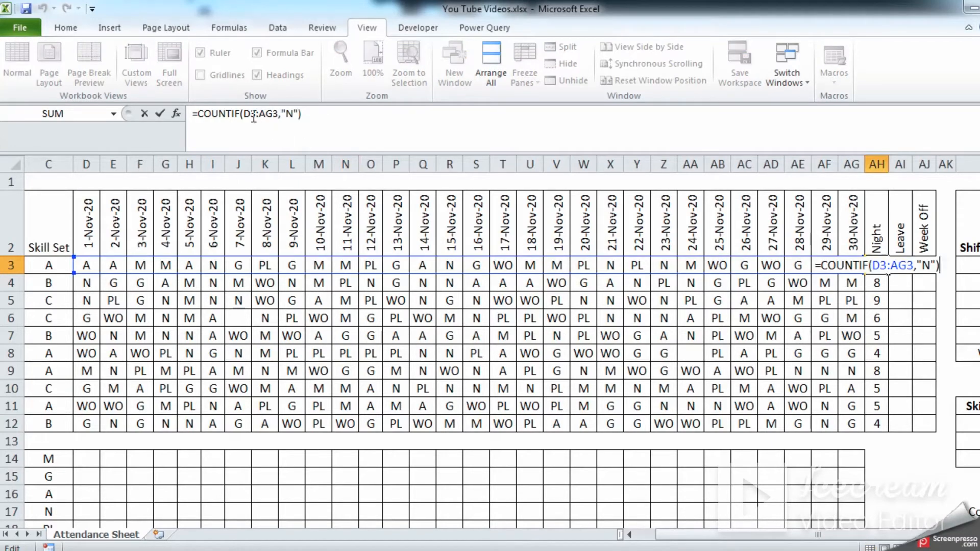
drag(244, 114, 278, 116)
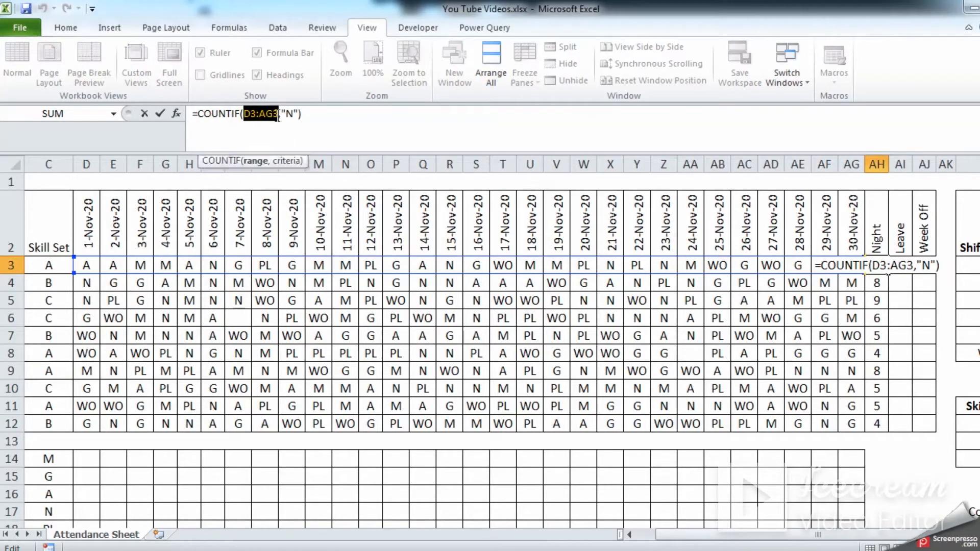
key(F4)
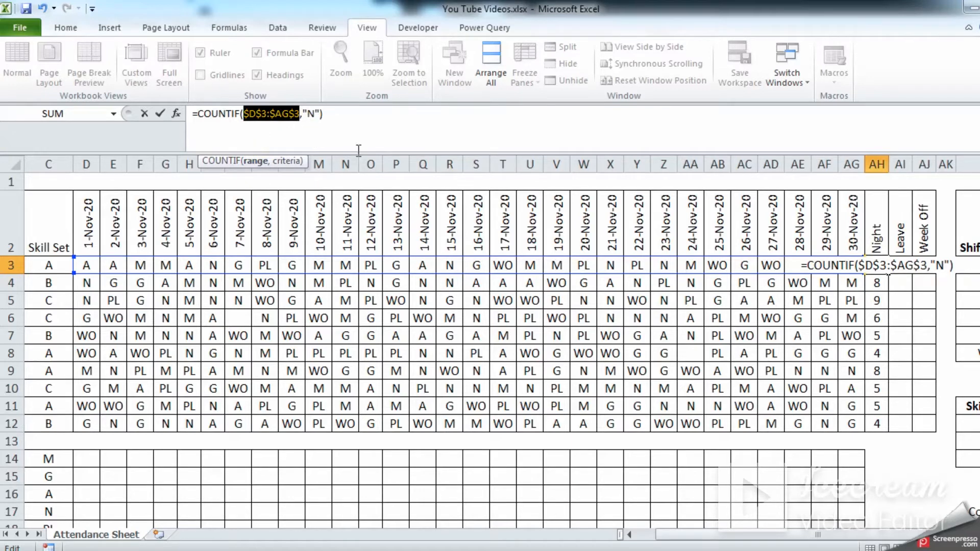
key(ctrl+Return)
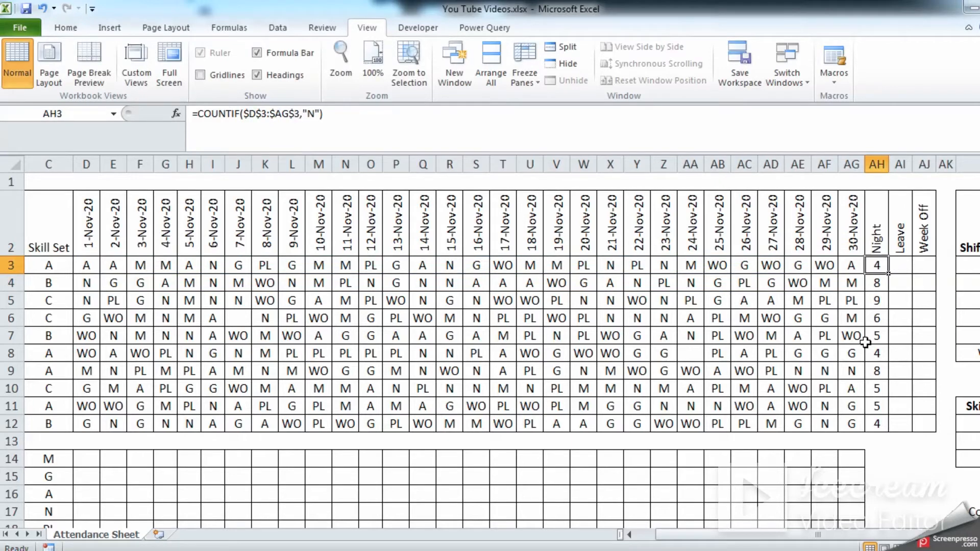
- Copy the Night formula from AH3 into the Leave column cells AI3:AI12
key(ctrl+c)
key(Right)
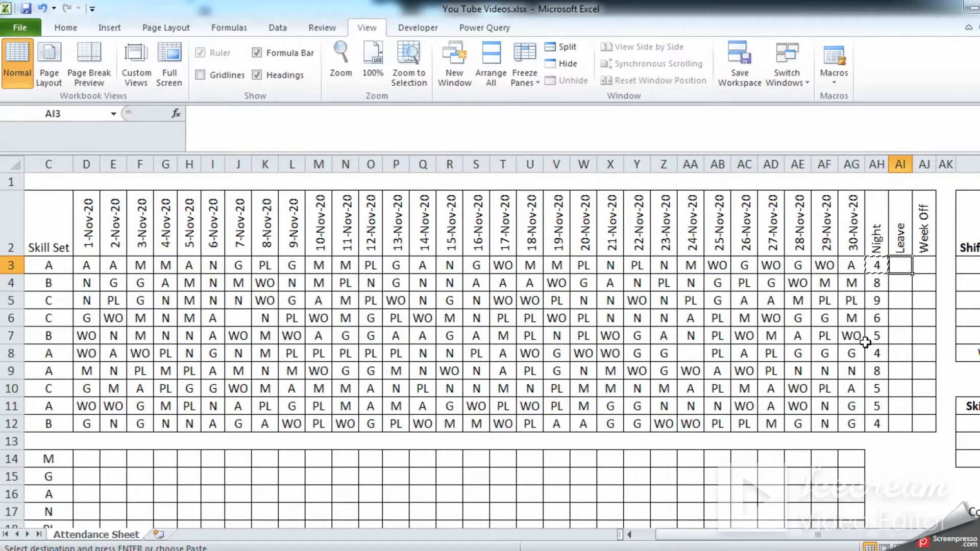
key(shift+Down)
key(shift+Down)
key(shift+Down)
key(shift+Down)
key(shift+Down)
key(shift+Down)
key(shift+Down)
key(shift+Down)
key(shift+Down)
key(Return)
key(Left)
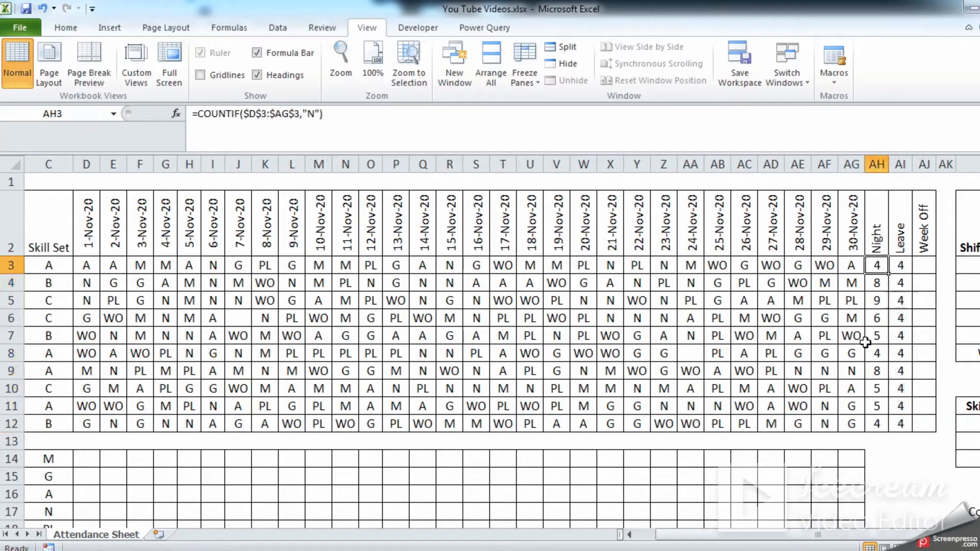
- Compare the formulas pasted down the Leave column to see which row each one references
key(Right)
key(Down)
key(Down)
key(Up)
key(Up)
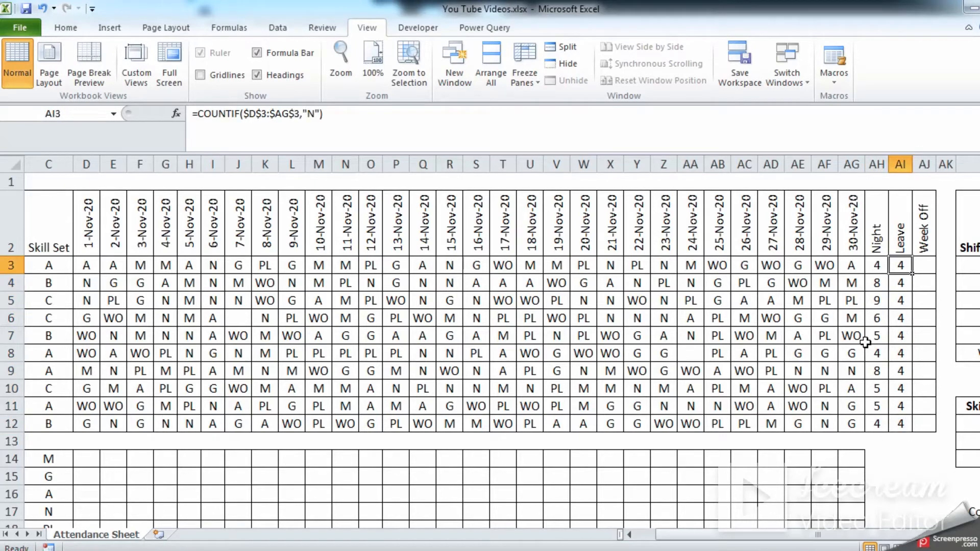
key(Down)
key(Up)
key(Down)
key(Down)
key(Down)
key(Down)
key(Up)
key(Up)
key(Up)
key(Up)
key(Up)
- Remove the pasted fully absolute formulas from AI3:AI12 and return to the Night cell AH3
key(Down)
key(ctrl+shift+Down)
key(Delete)
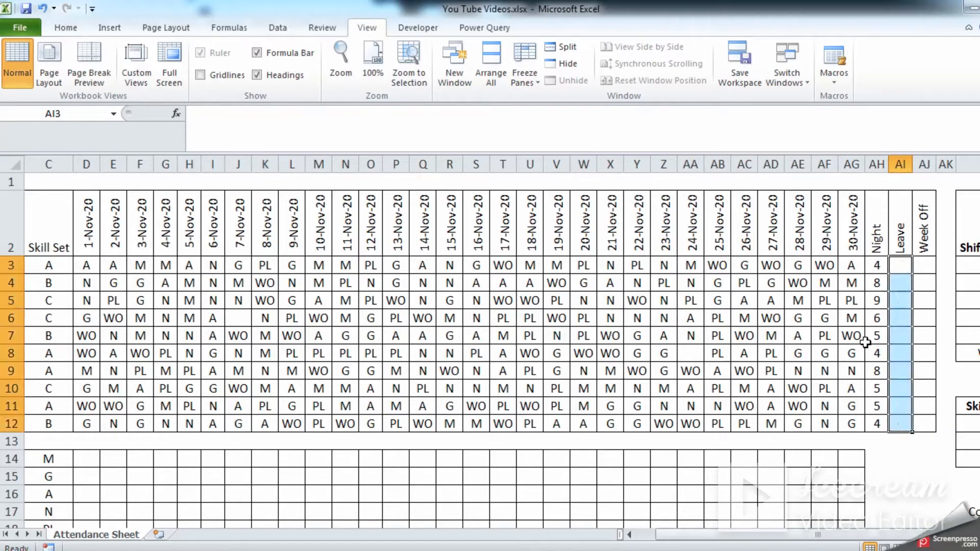
key(Left)
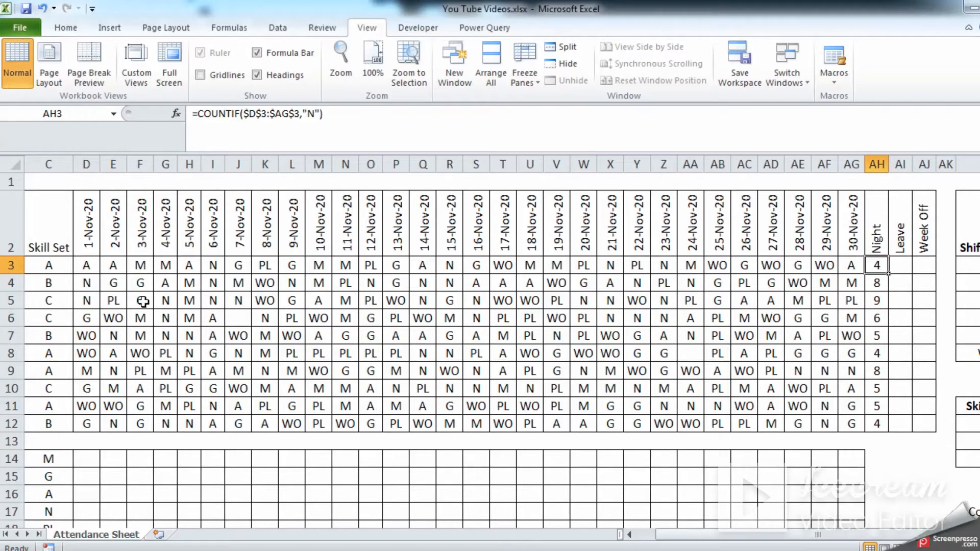
- Examine the date columns D to AG that the COUNTIF range must stay locked to
drag(659, 540, 640, 540)
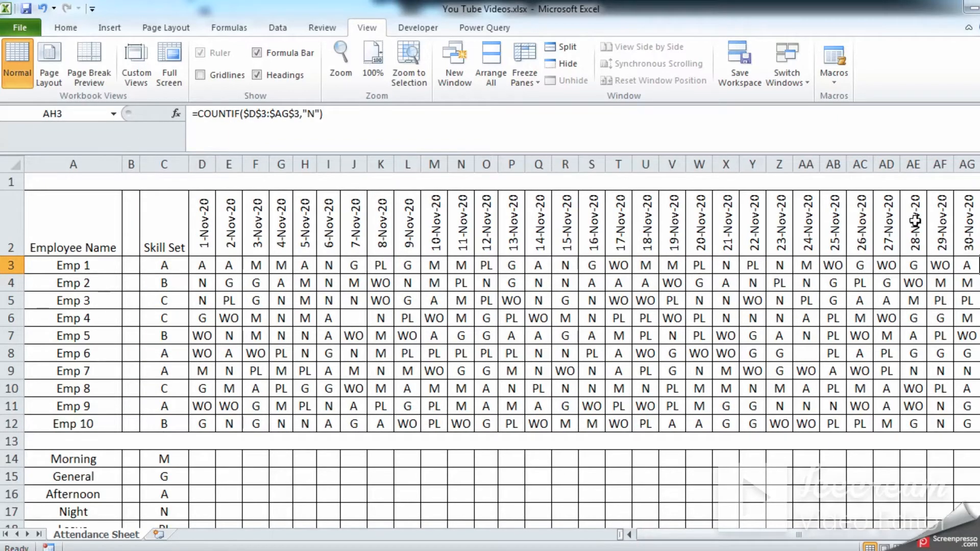
click(967, 164)
drag(202, 164, 967, 164)
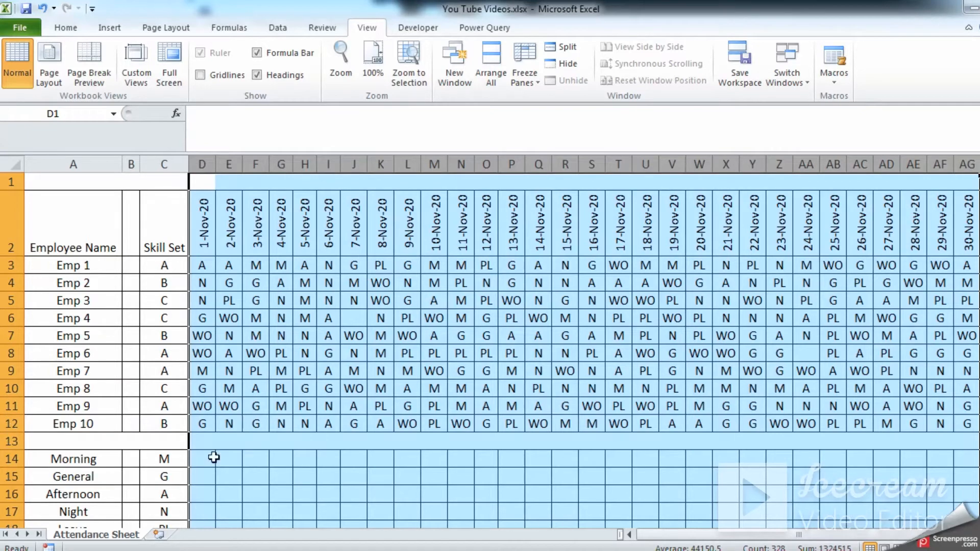
drag(698, 535, 754, 534)
- Change the COUNTIF range in AH3 to $D3:$AG3, locking only the columns, and fill the formula down the Night column to AH12
click(774, 266)
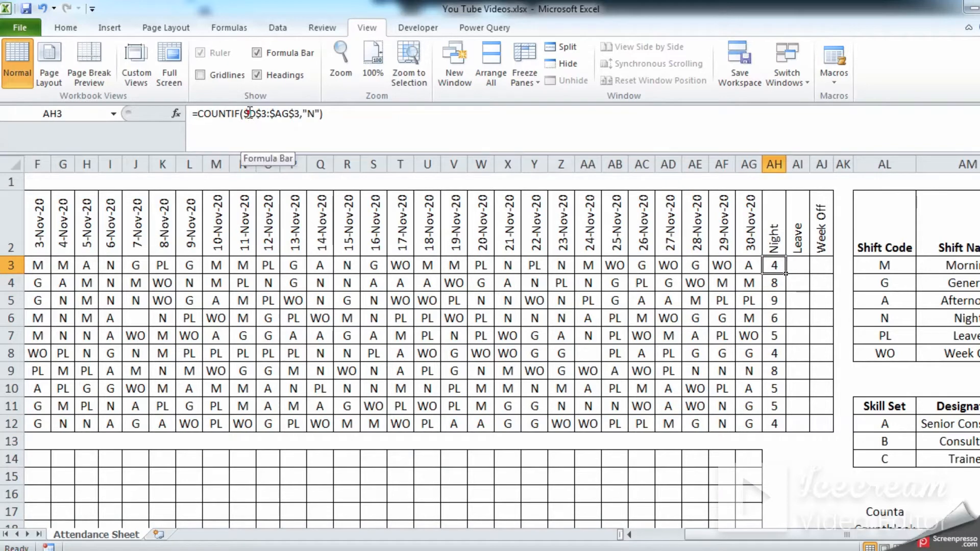
drag(250, 114, 300, 113)
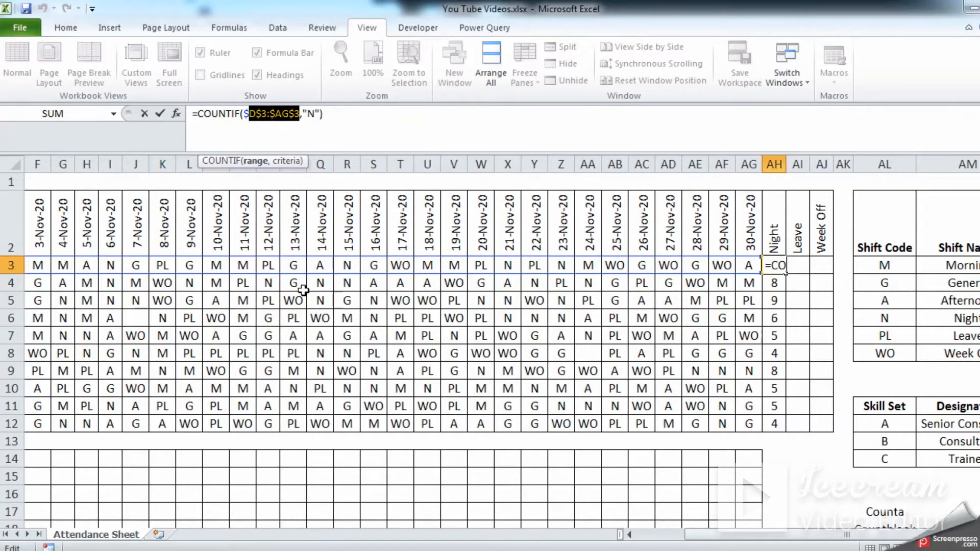
key(F4)
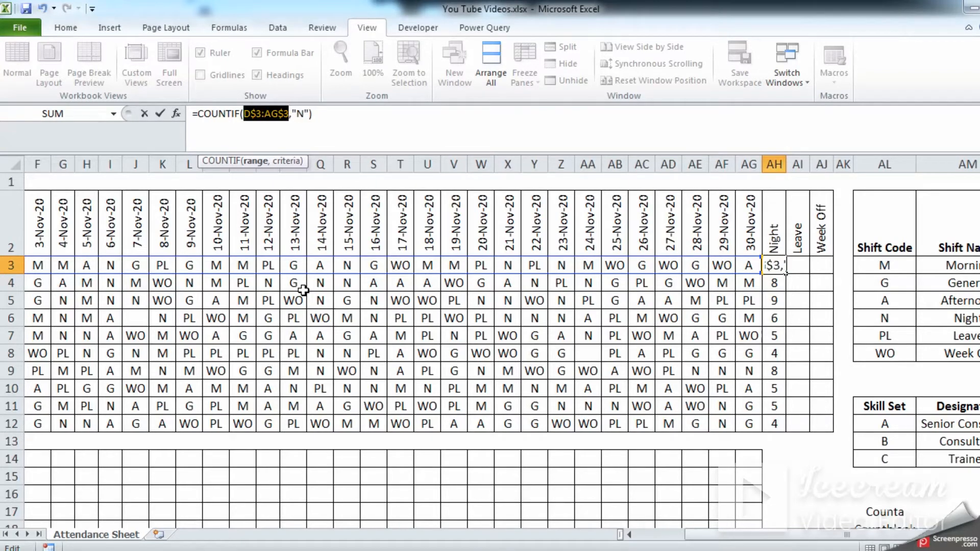
key(F4)
key(ctrl+Return)
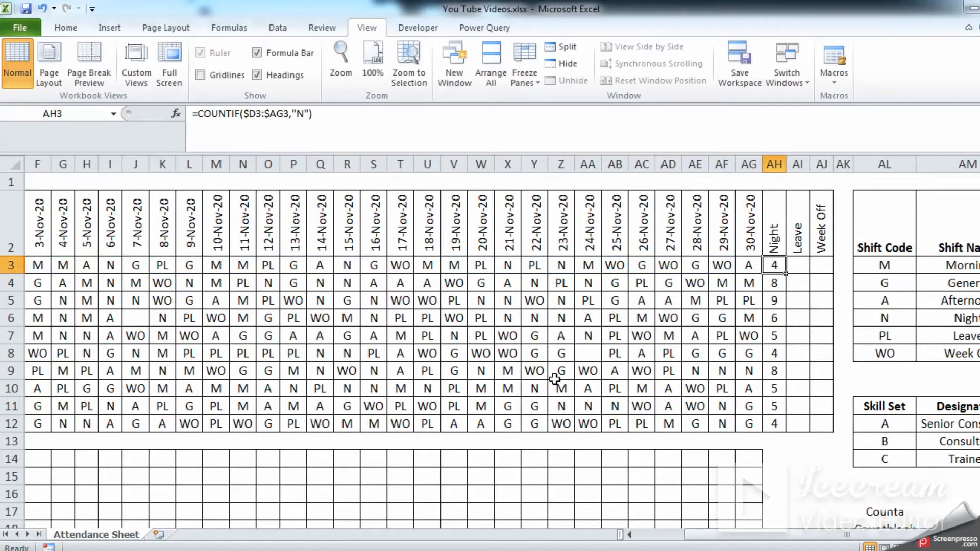
double_click(785, 273)
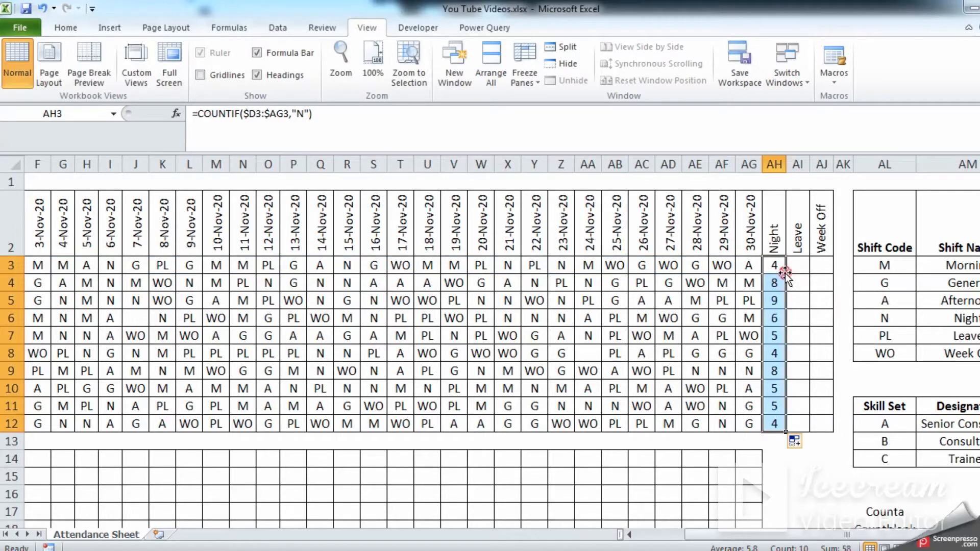
click(774, 300)
click(773, 282)
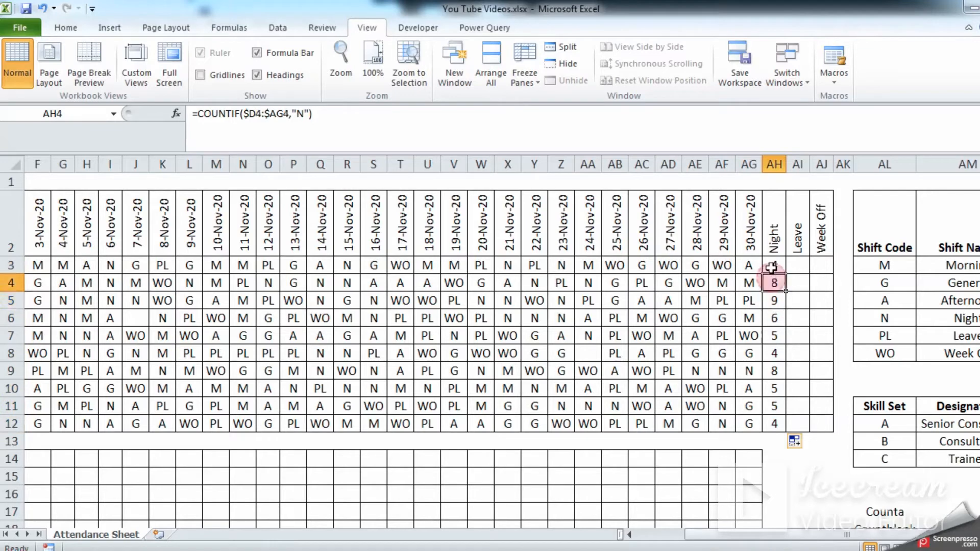
- Copy the Night formula from AH3 into the Leave cell AI3 and change its criterion to "PL"
click(771, 267)
key(ctrl+c)
click(796, 265)
key(ctrl+v)
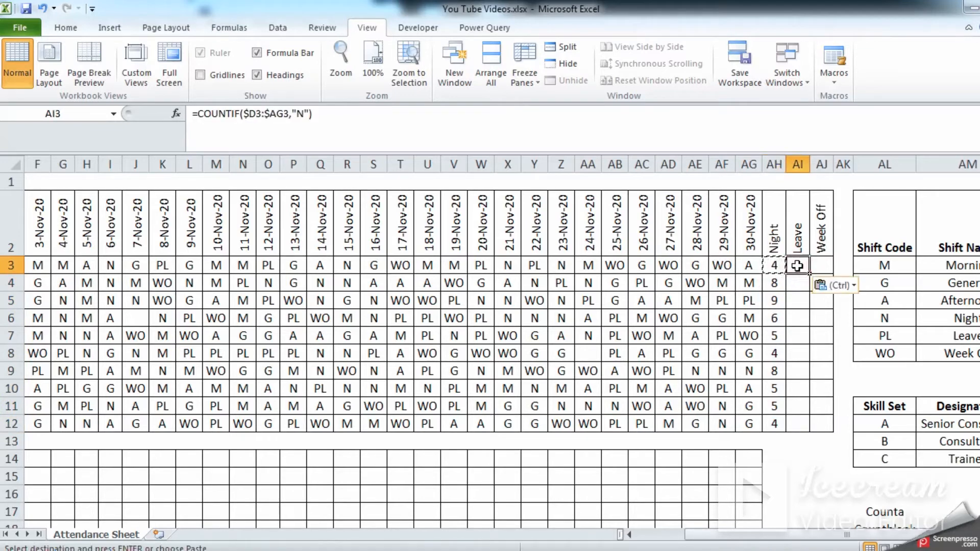
key(Escape)
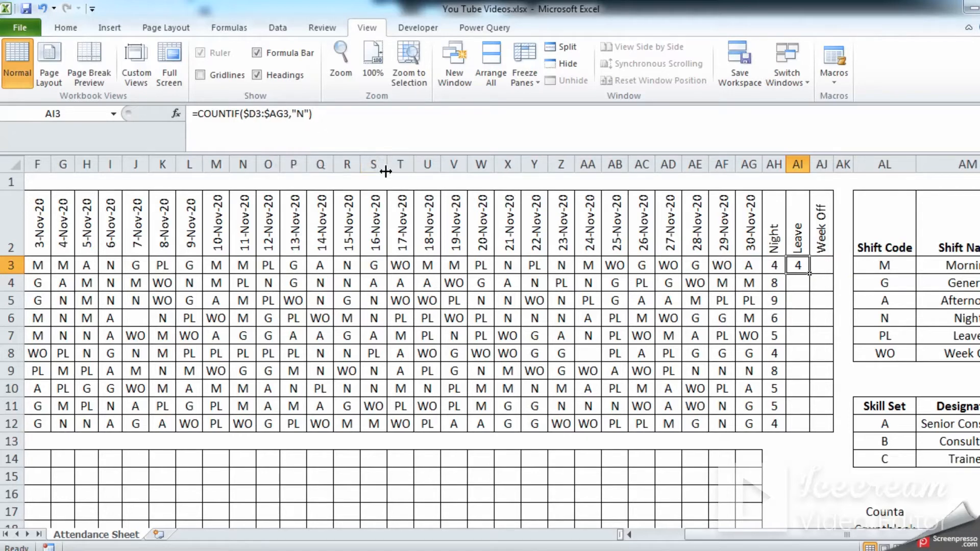
click(312, 123)
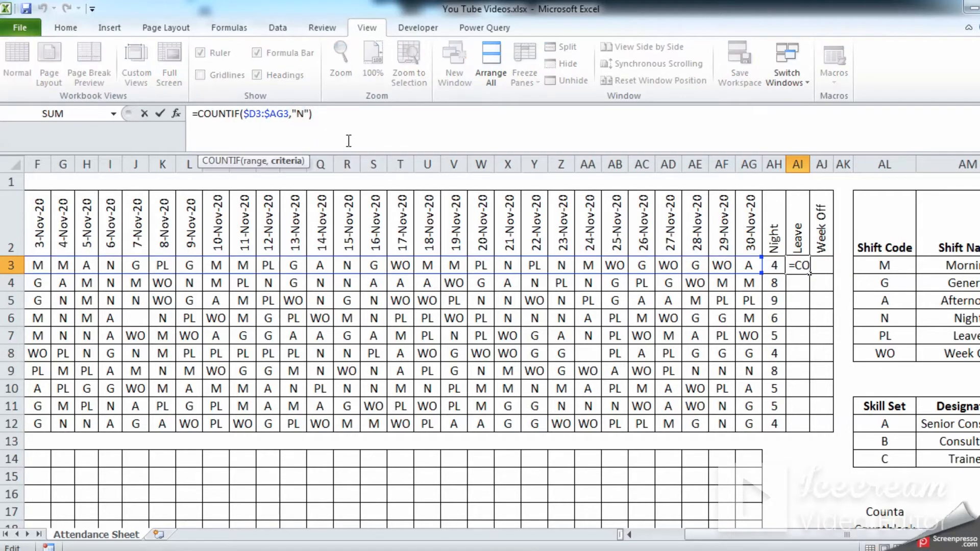
key(Return)
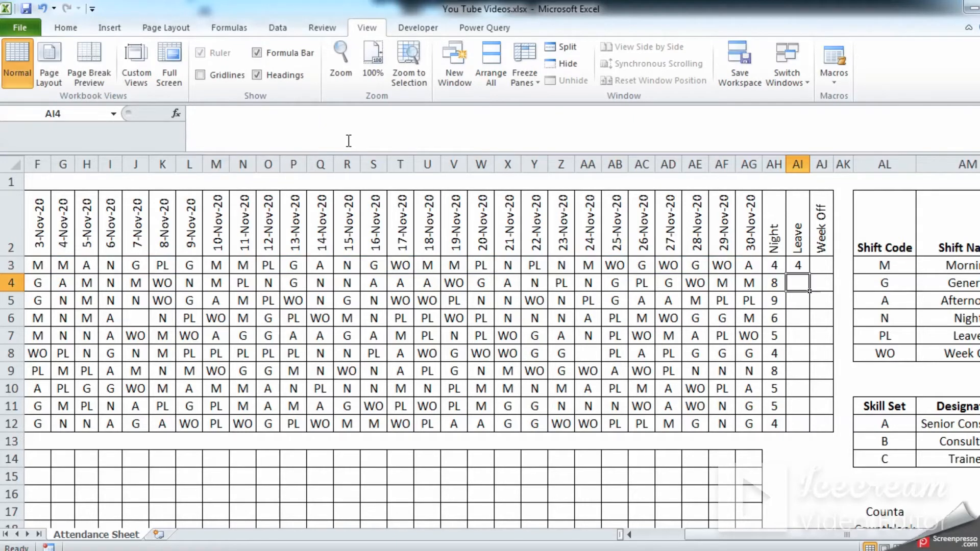
- Copy the Leave formula from AI3 down to AI12 and check the row references of the first few cells
key(Up)
key(ctrl+c)
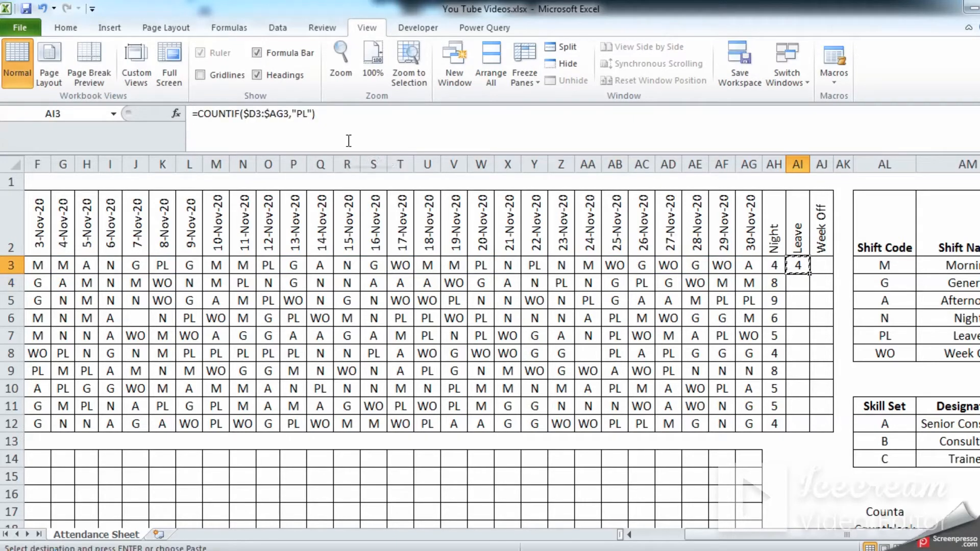
key(shift+Down)
key(shift+Down)
key(shift+Down)
key(shift+Down)
key(shift+Down)
key(shift+Down)
key(shift+Down)
key(shift+Down)
key(shift+Down)
key(Return)
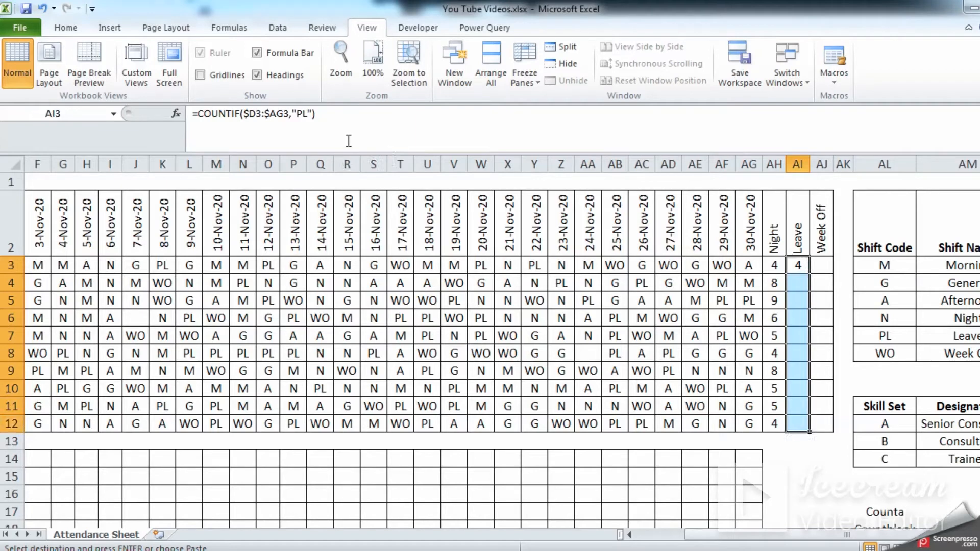
key(Down)
key(Down)
key(Up)
key(Up)
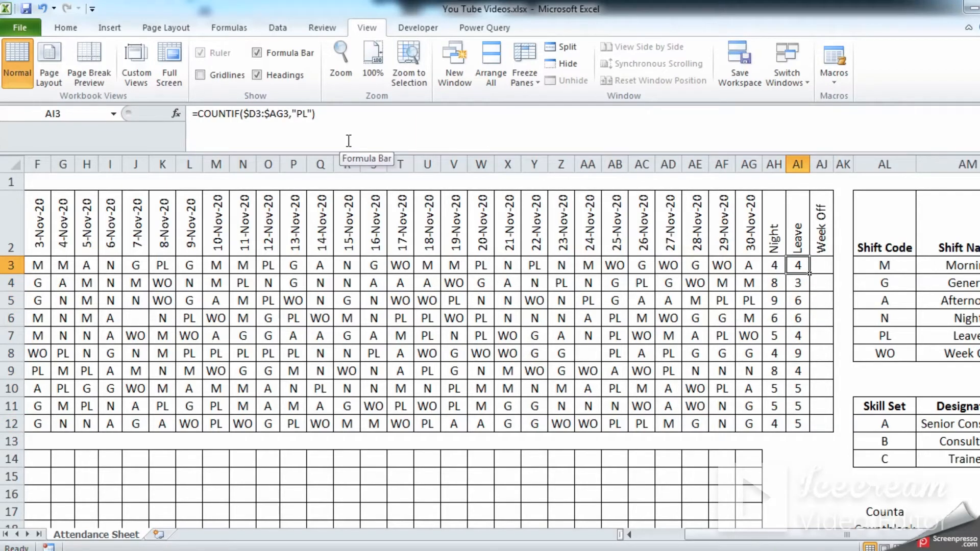
- Reuse the Leave formula in the Week Off cell AJ3 with the criterion "WO" and fill it down to AJ12
key(ctrl+c)
key(Right)
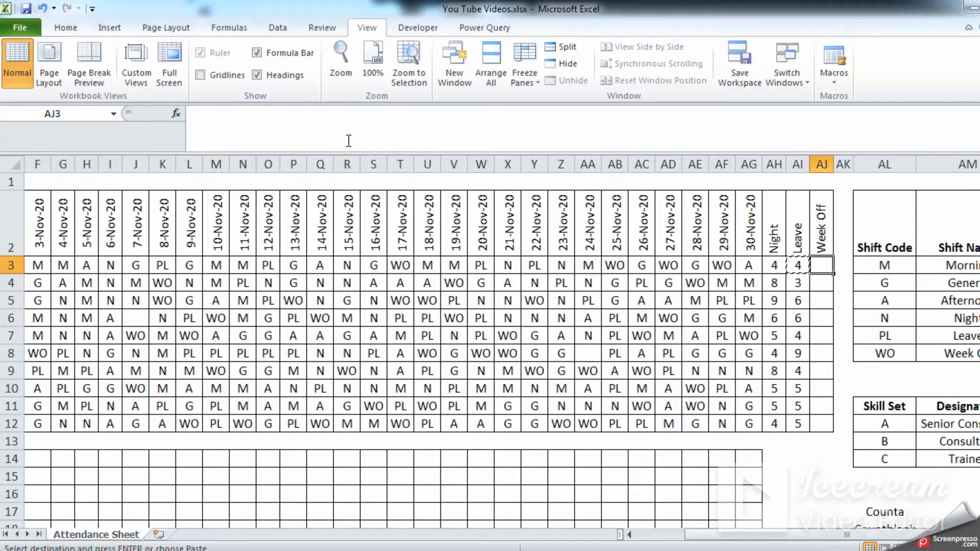
key(ctrl+v)
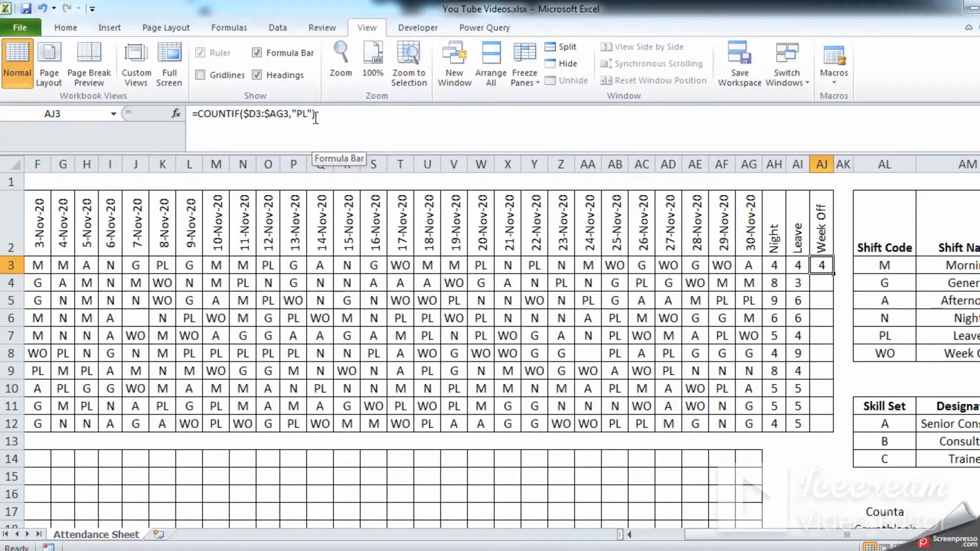
click(339, 125)
key(BackSpace)
key(BackSpace)
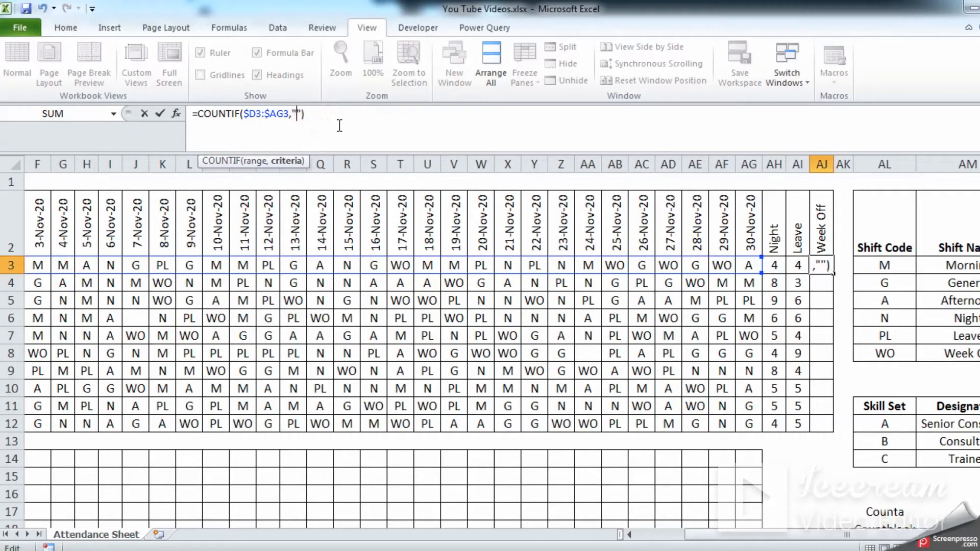
text(WO)
key(Return)
key(Up)
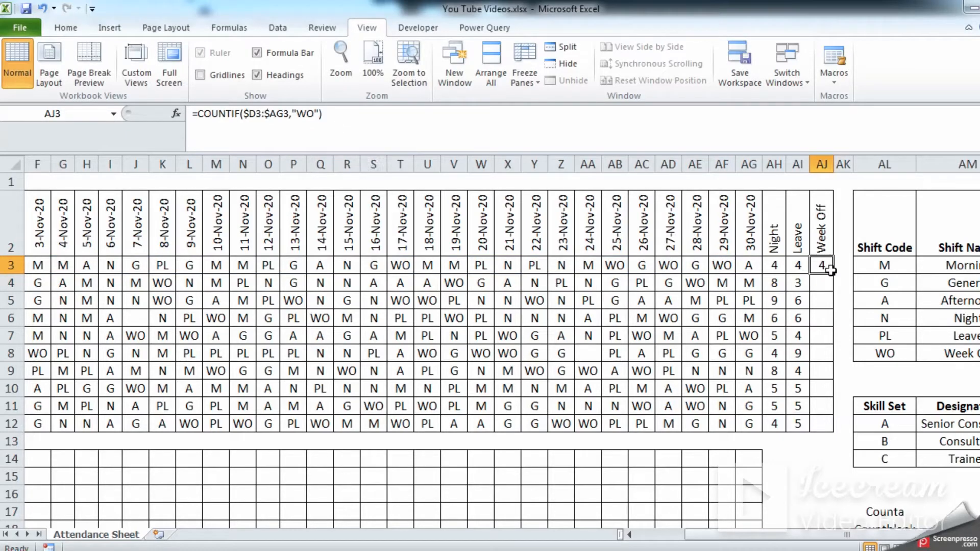
double_click(832, 273)
click(822, 283)
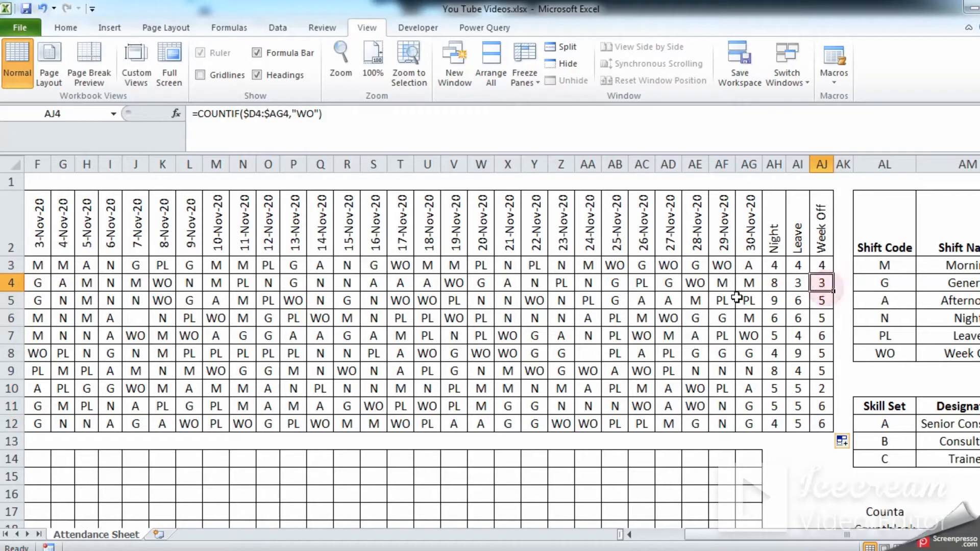
- Review the row 3 COUNTIF formulas in the Night, Leave and Week Off columns, including the range used by AJ3
click(778, 261)
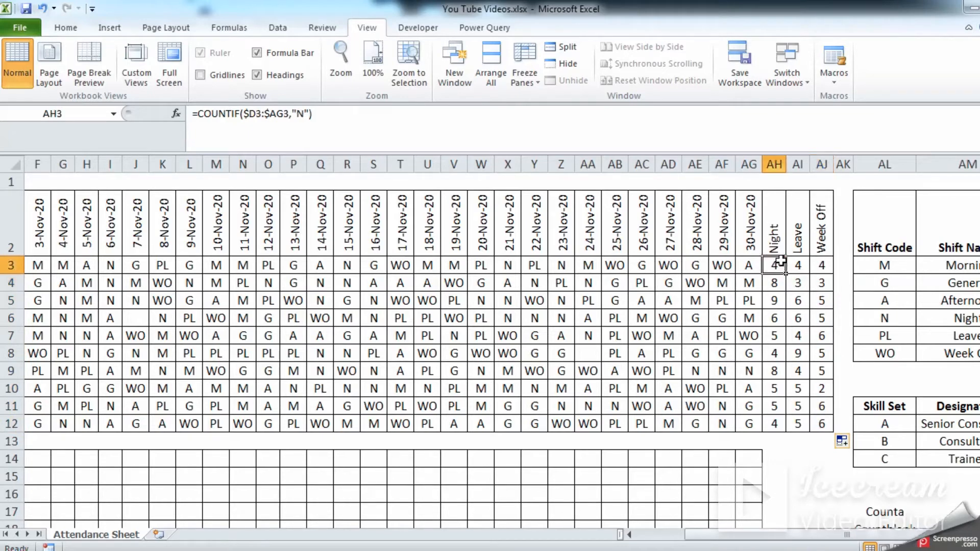
click(822, 272)
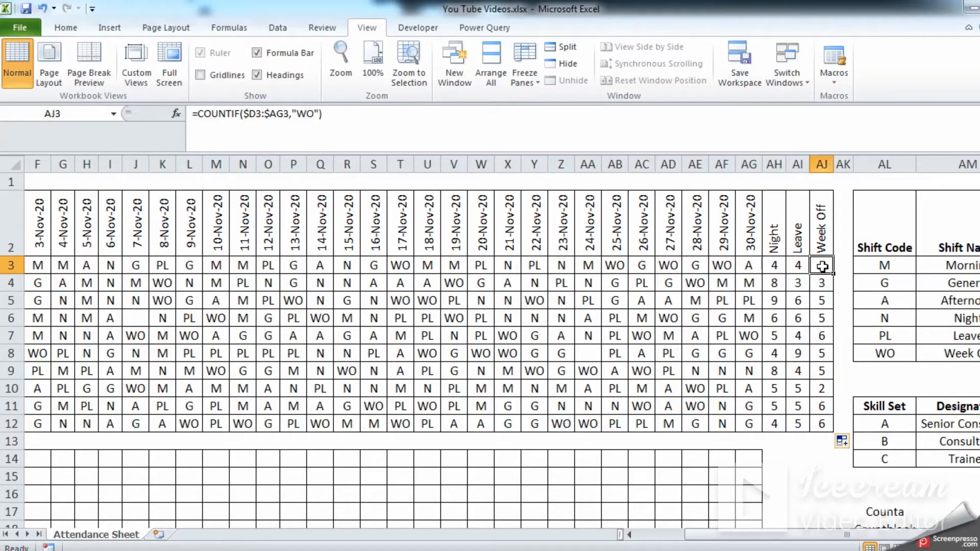
double_click(822, 271)
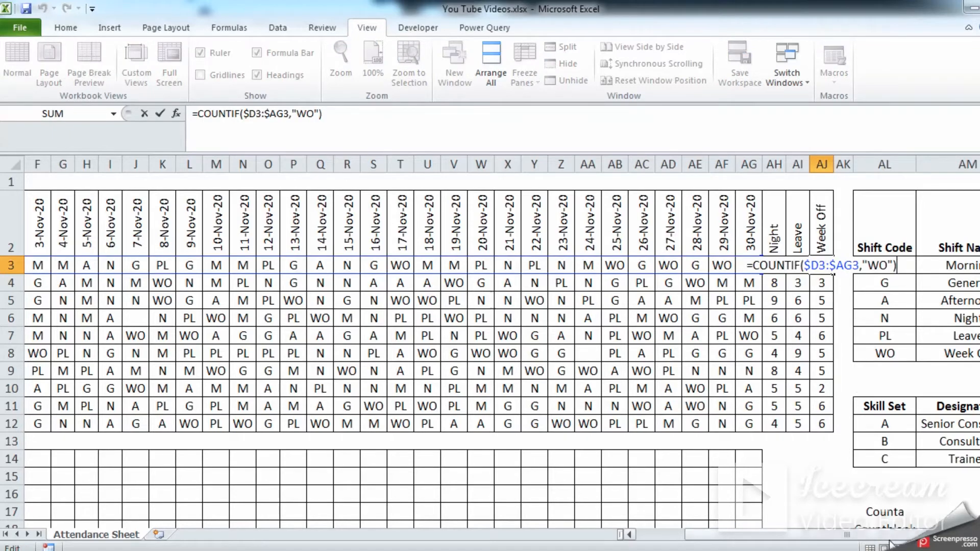
drag(887, 543, 860, 544)
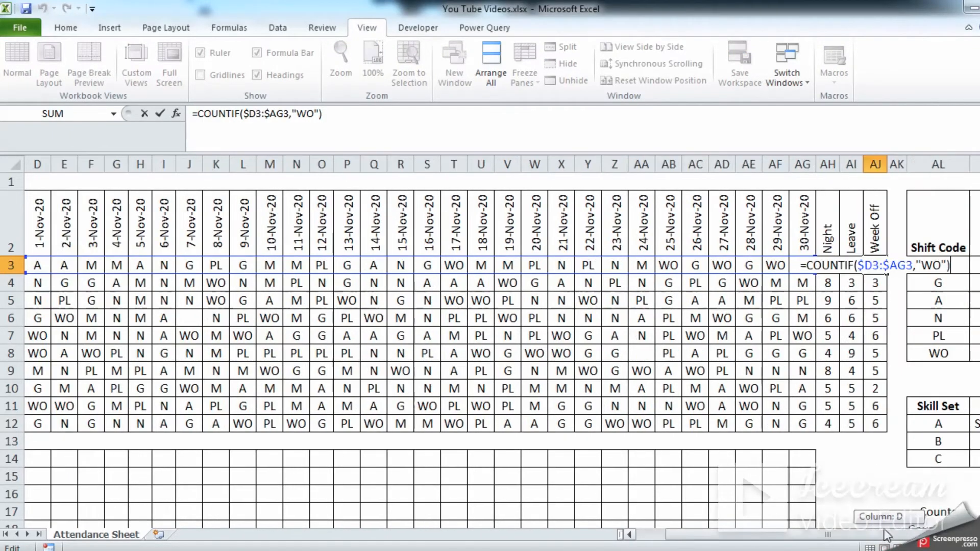
key(Escape)
click(777, 266)
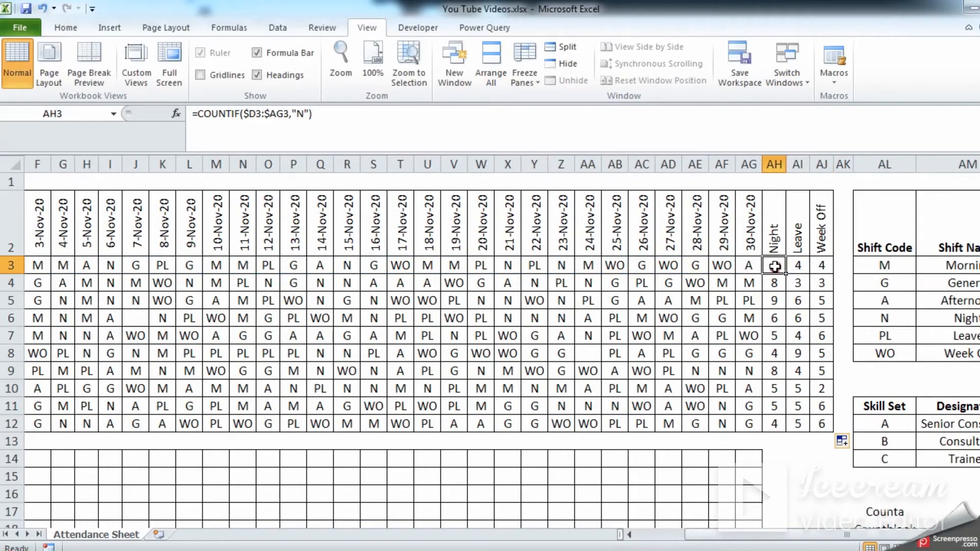
click(795, 266)
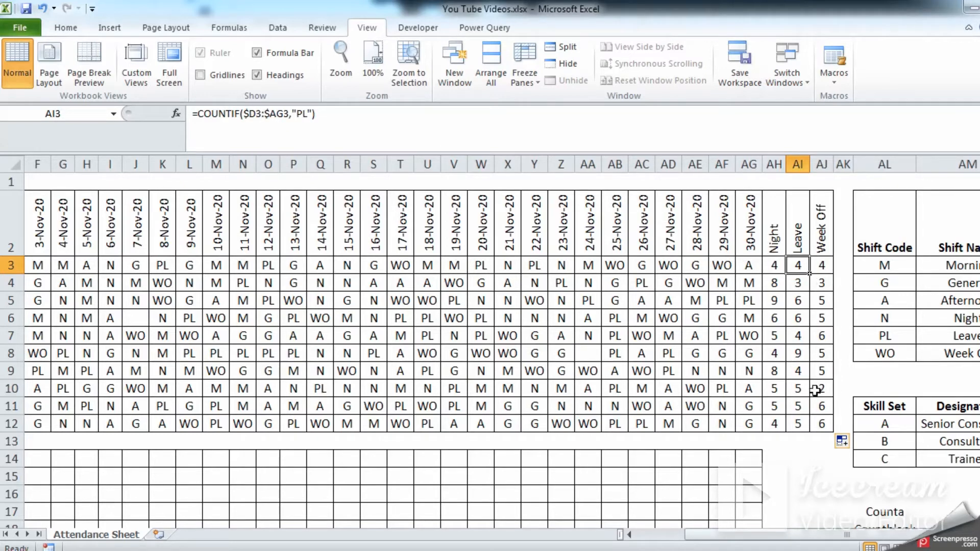
- Examine the daily shift summary in rows 14 to 19, comparing its labels and shift codes with the employee roster above
drag(842, 535, 751, 532)
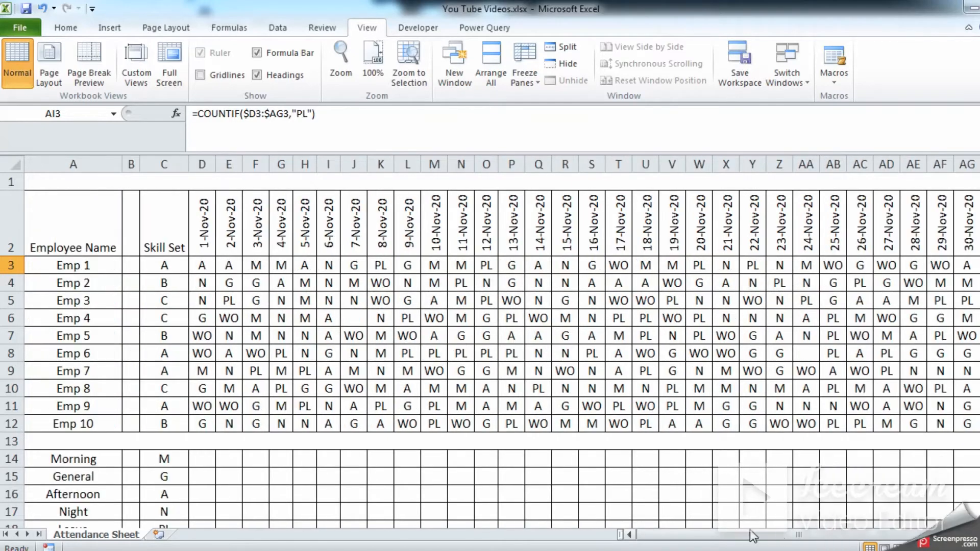
scroll(542, 497, down, 2)
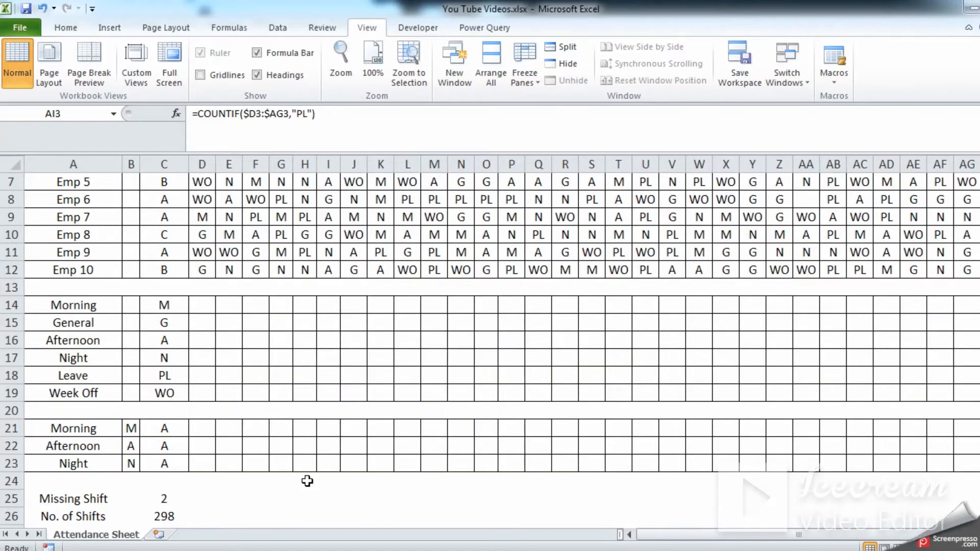
scroll(233, 448, up, 1)
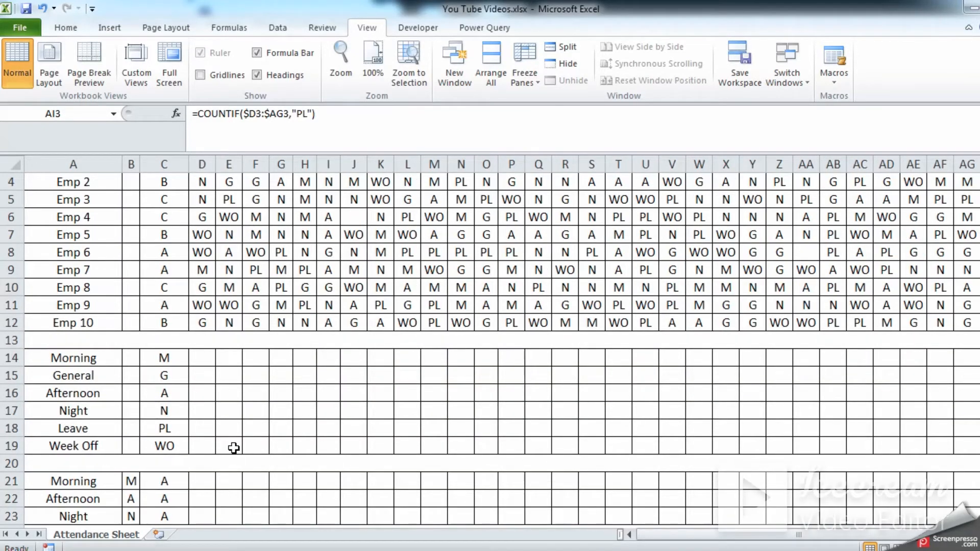
scroll(234, 448, up, 1)
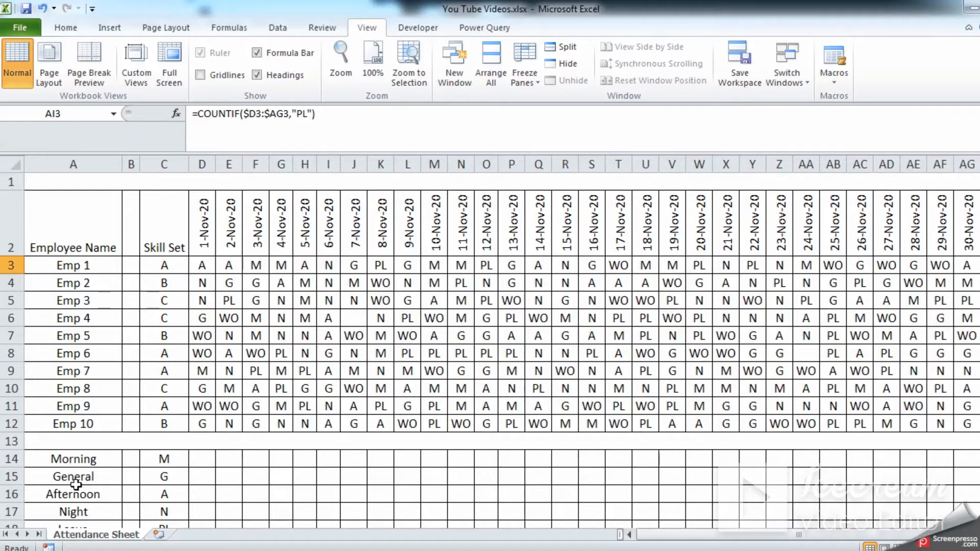
scroll(80, 511, down, 1)
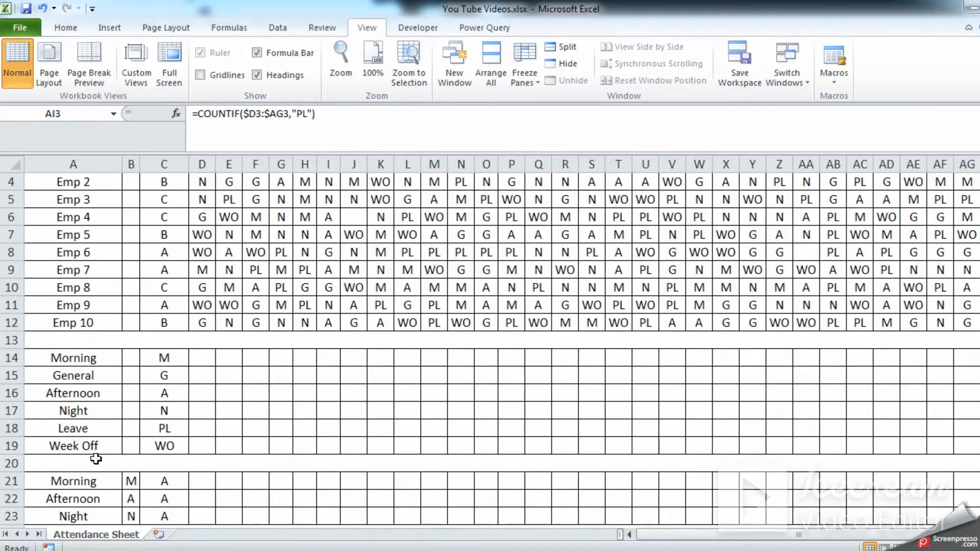
scroll(225, 449, up, 1)
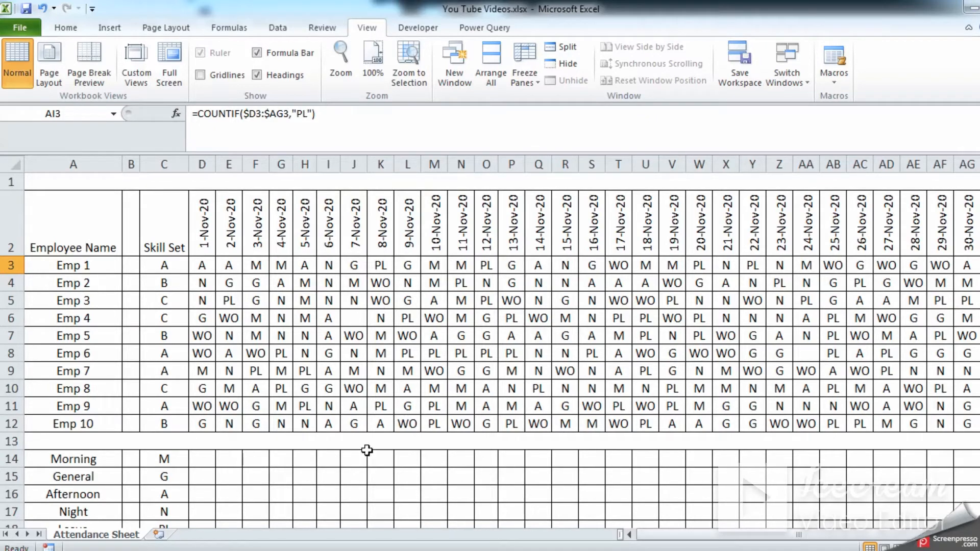
scroll(540, 473, down, 1)
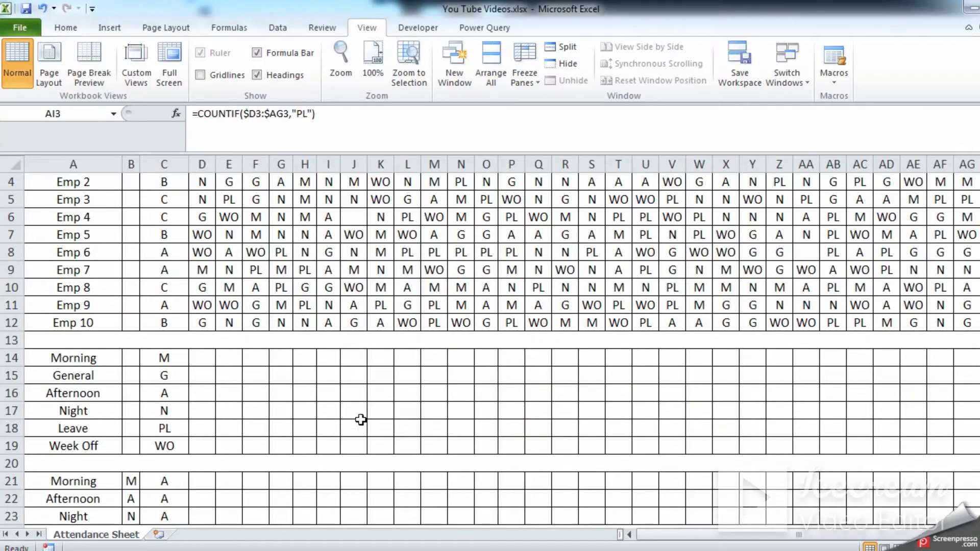
scroll(361, 420, up, 1)
- Enter =COUNTIF(D3:D12,C14) in D14 to count the Morning shifts on 1-Nov-20
click(213, 455)
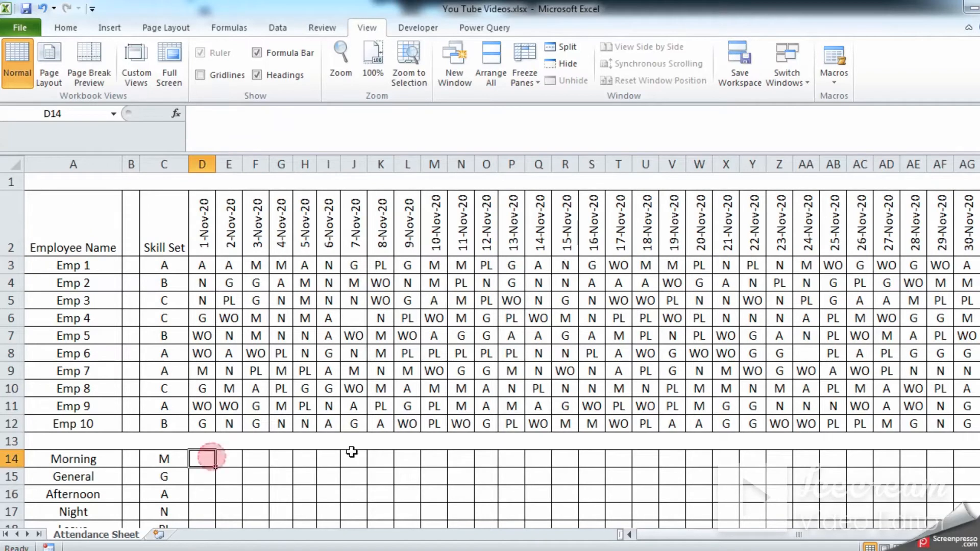
text(=)
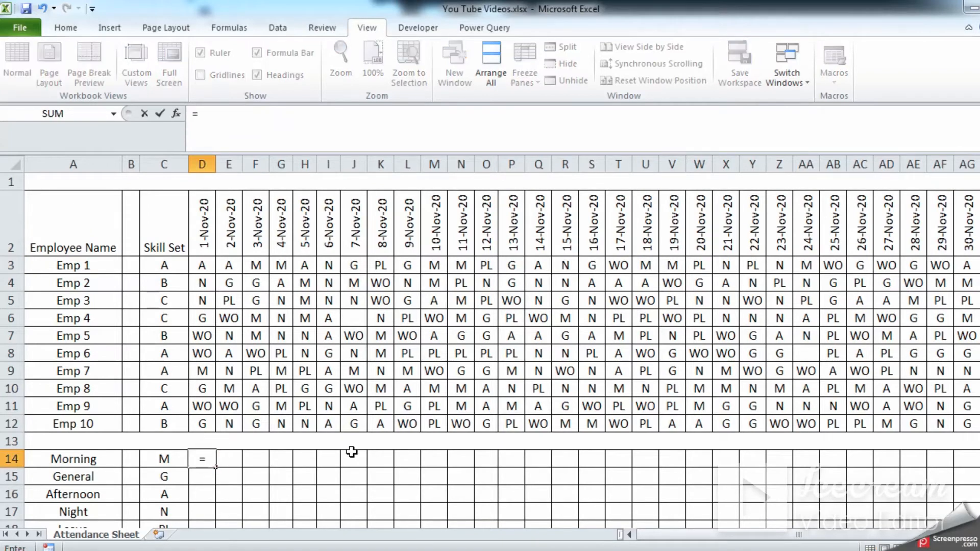
text(COUNTIF()
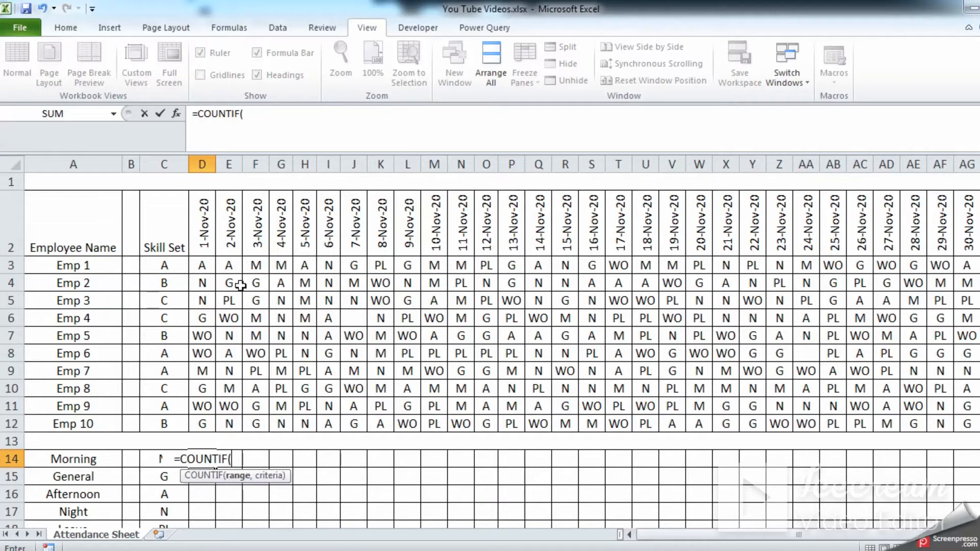
drag(208, 271, 201, 422)
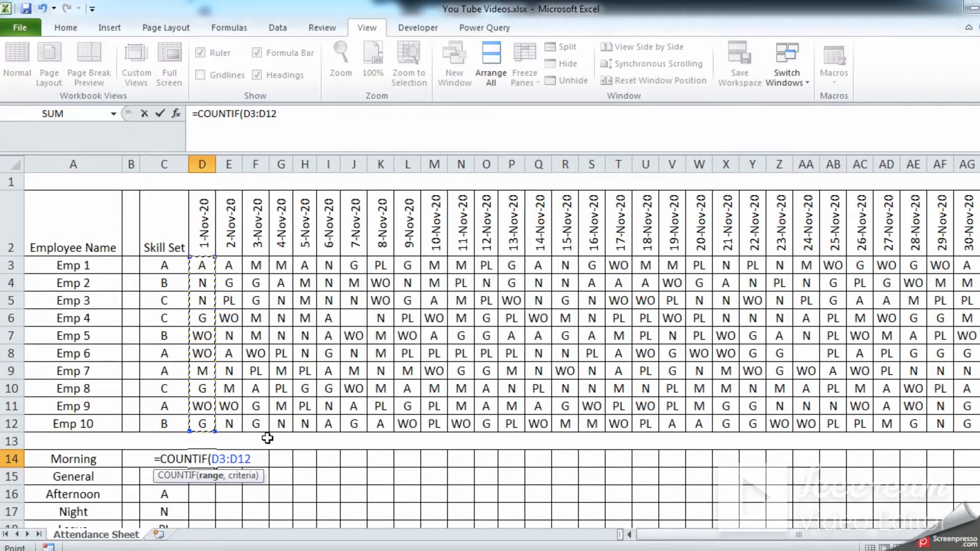
text(,)
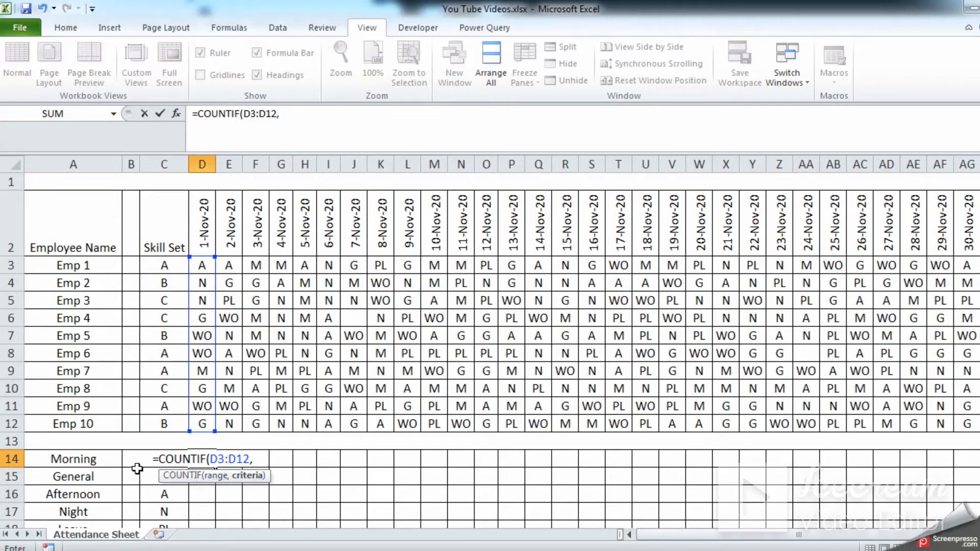
click(113, 461)
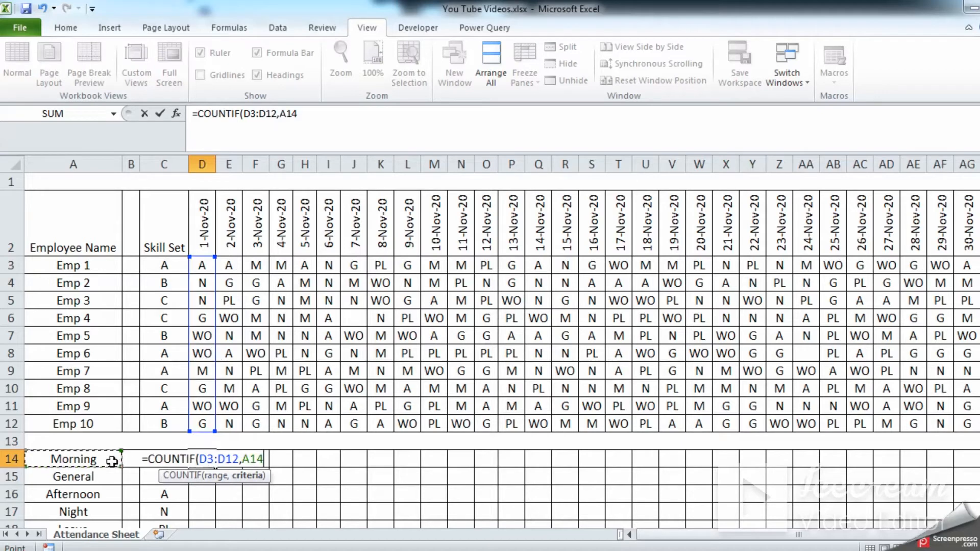
key(Right)
key(Right)
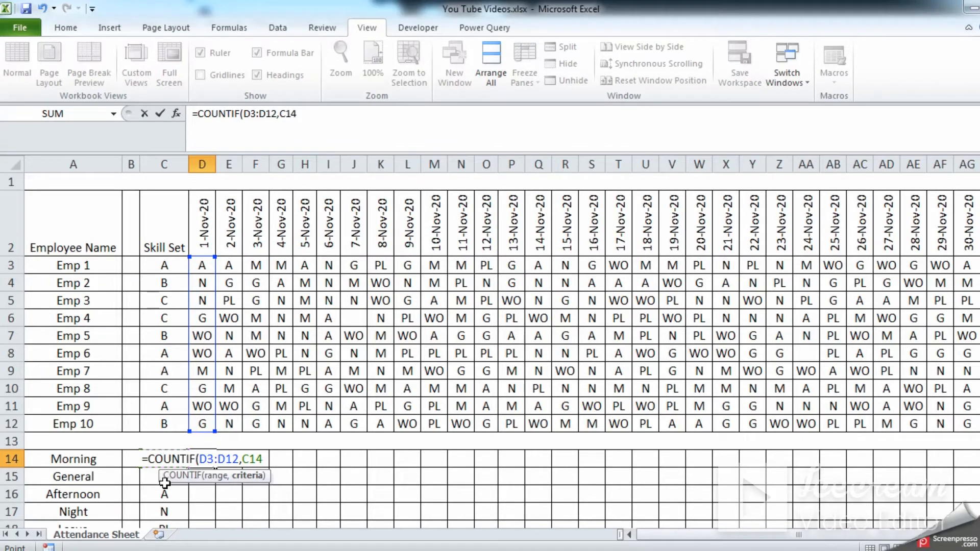
text())
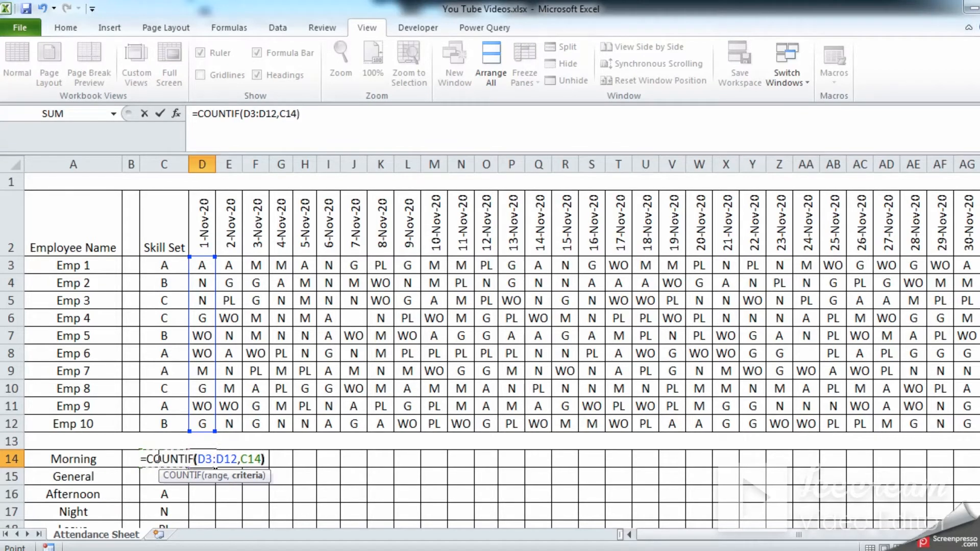
key(Return)
key(Up)
- Check the D14 count against its criterion cell C14 and the 1-Nov-20 range it references
click(157, 455)
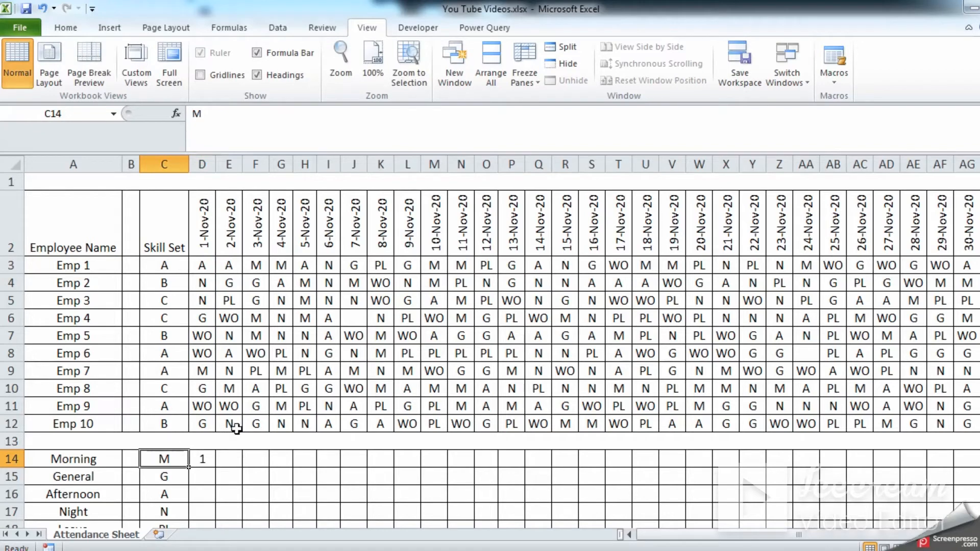
click(210, 452)
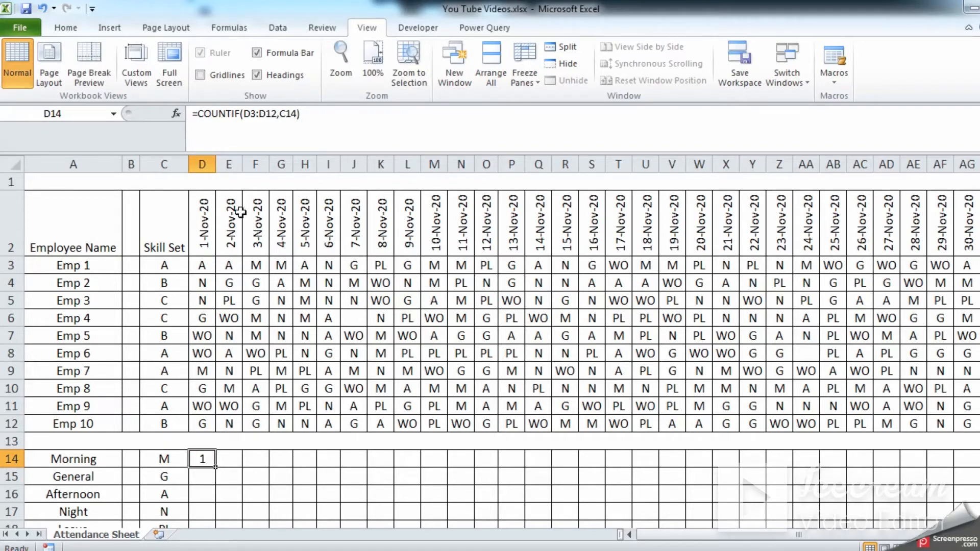
key(F2)
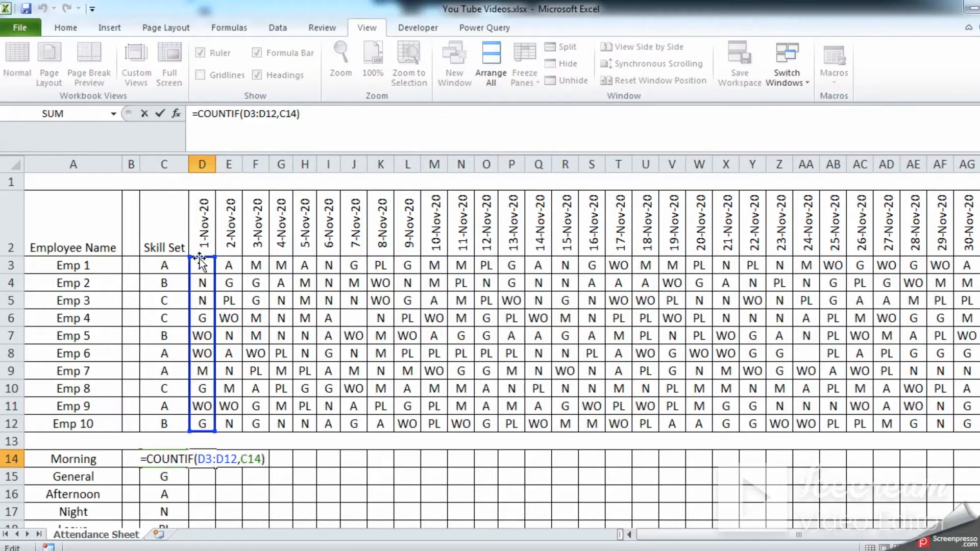
key(ctrl+Return)
click(164, 457)
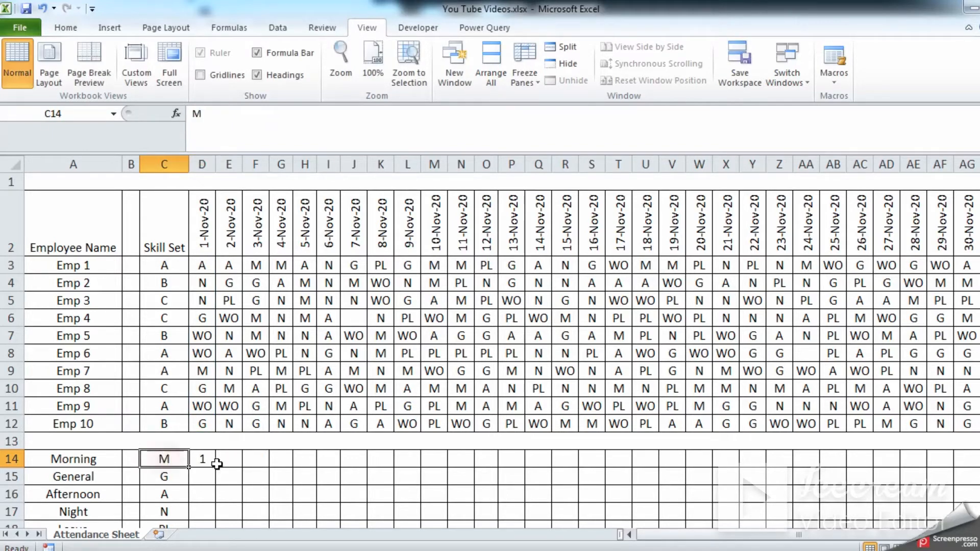
click(204, 462)
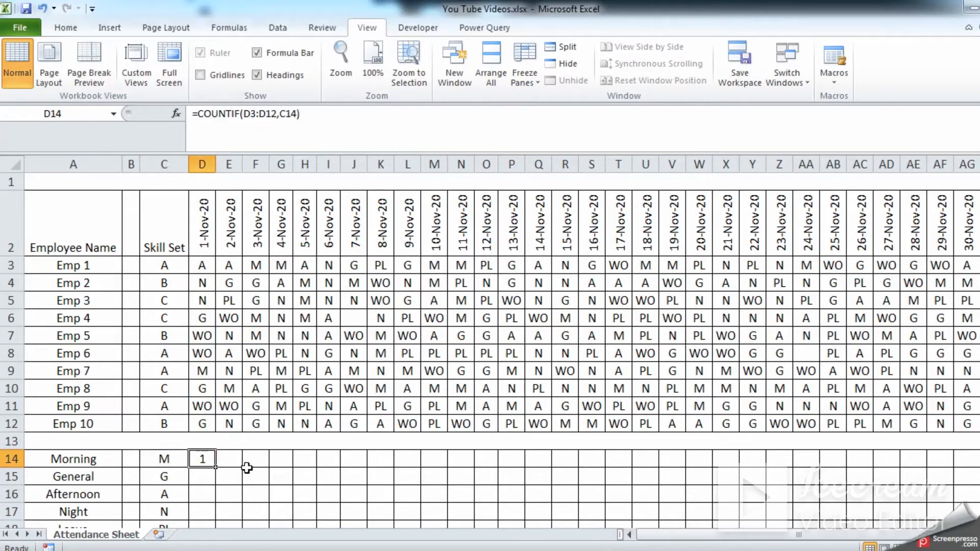
- Copy the Morning formula from D14 and paste it across the summary range D14:AF19
scroll(246, 468, down, 1)
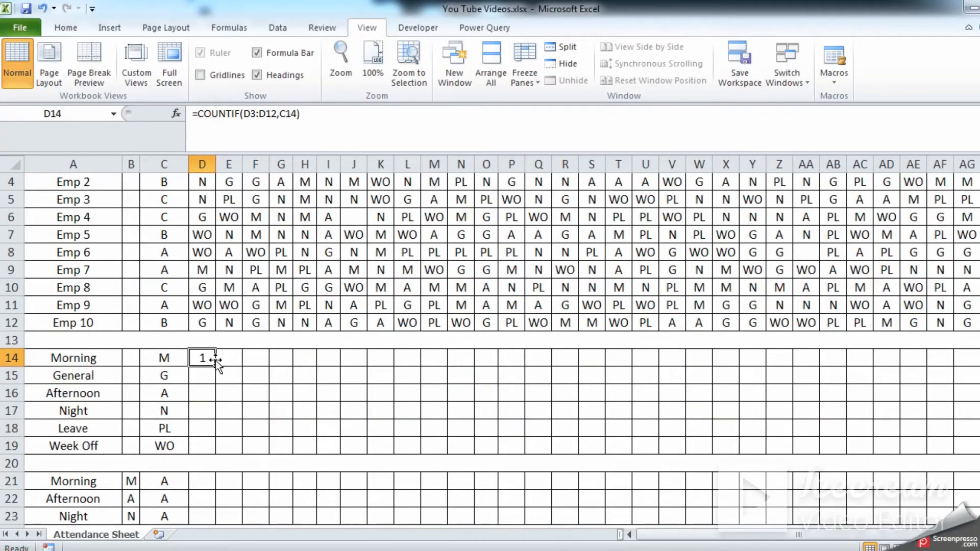
key(ctrl+c)
drag(202, 357, 952, 452)
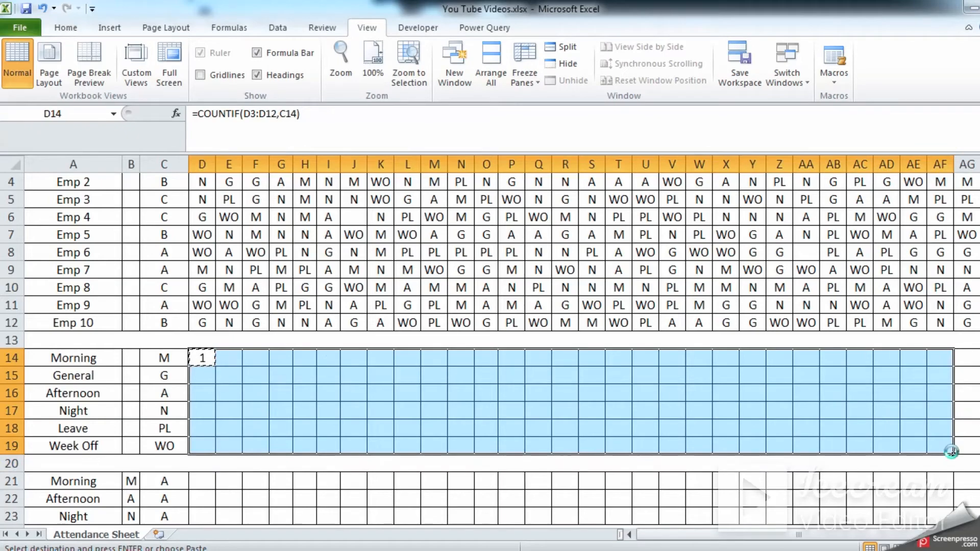
key(ctrl+v)
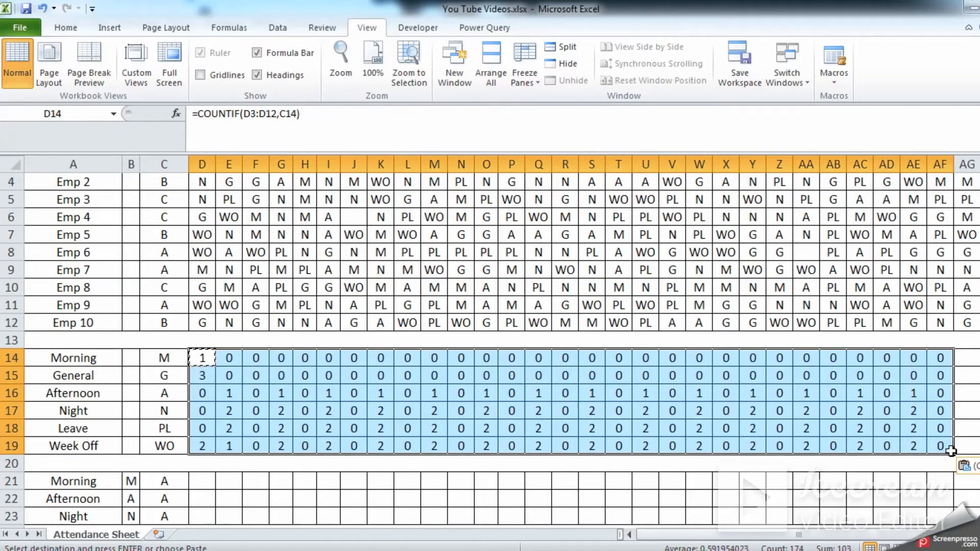
- Inspect the pasted formula in O16 to see how its range and criterion references have shifted
click(494, 392)
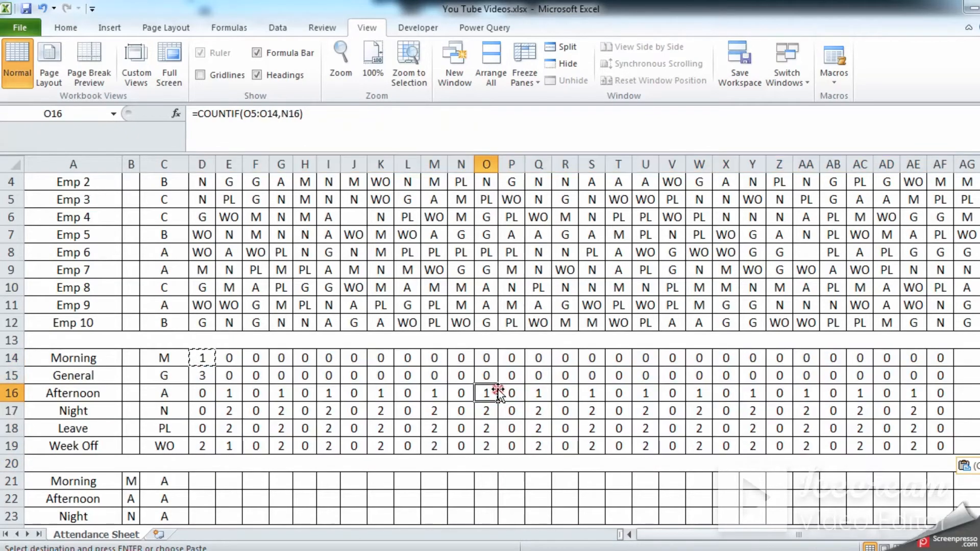
key(F2)
scroll(462, 393, up, 1)
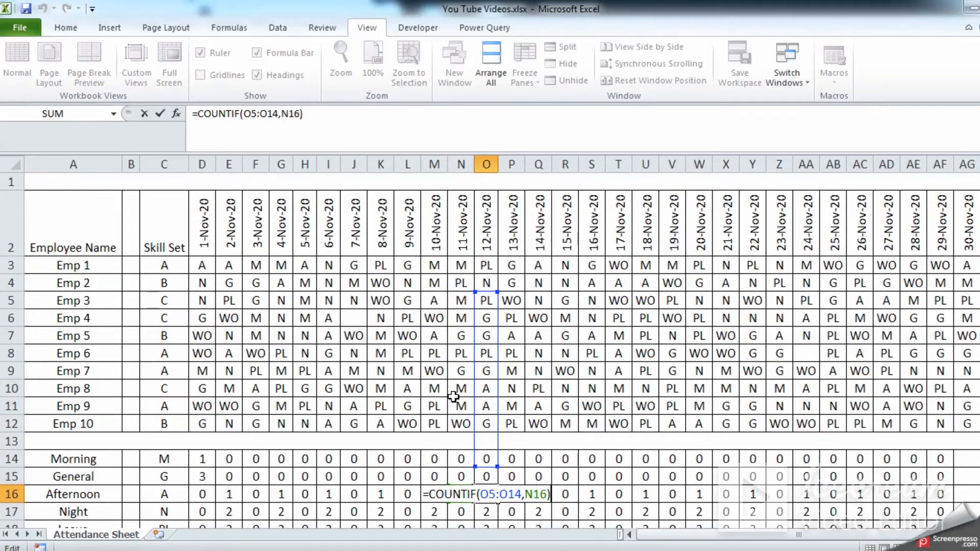
scroll(457, 396, down, 2)
scroll(120, 434, up, 2)
key(Escape)
- Review the relative references in the original D14 formula alongside the summary rows filled from it
click(203, 458)
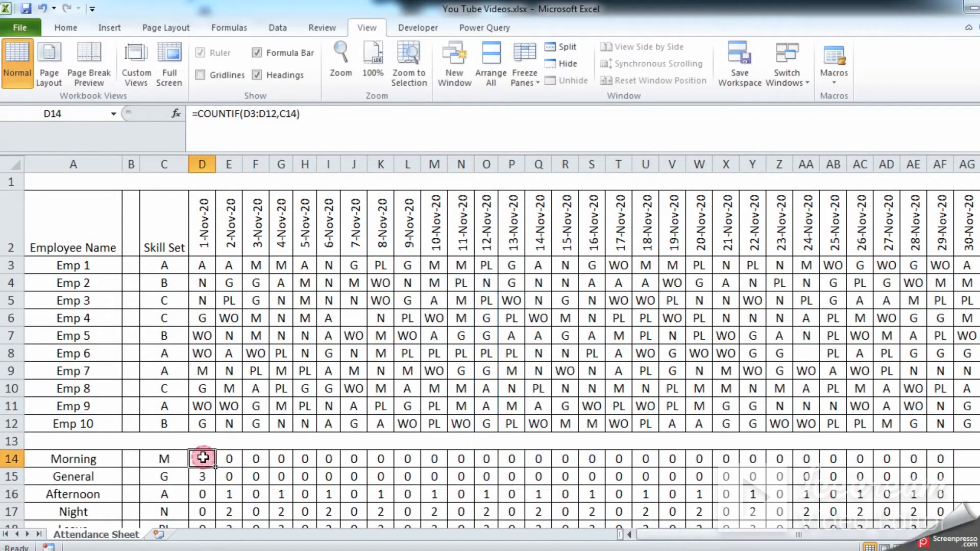
key(F2)
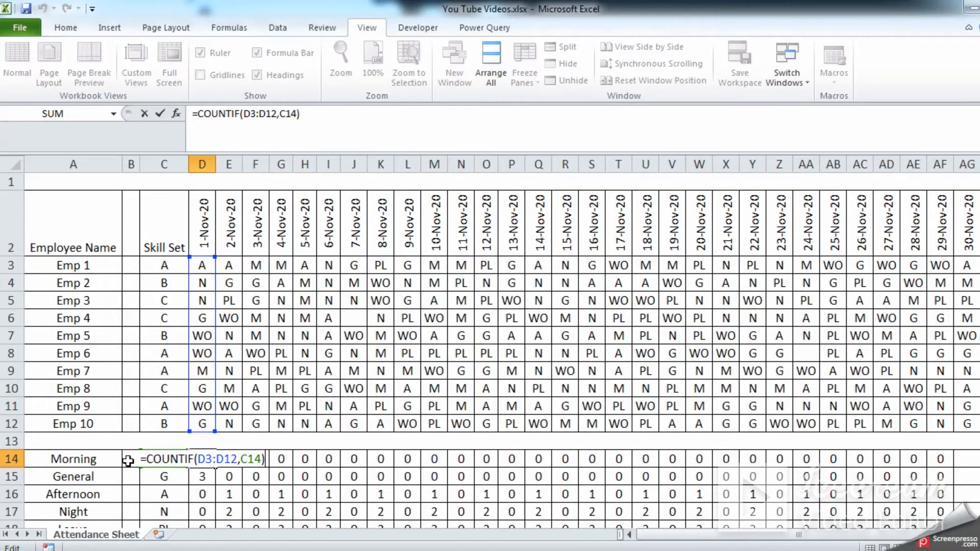
key(ctrl+Return)
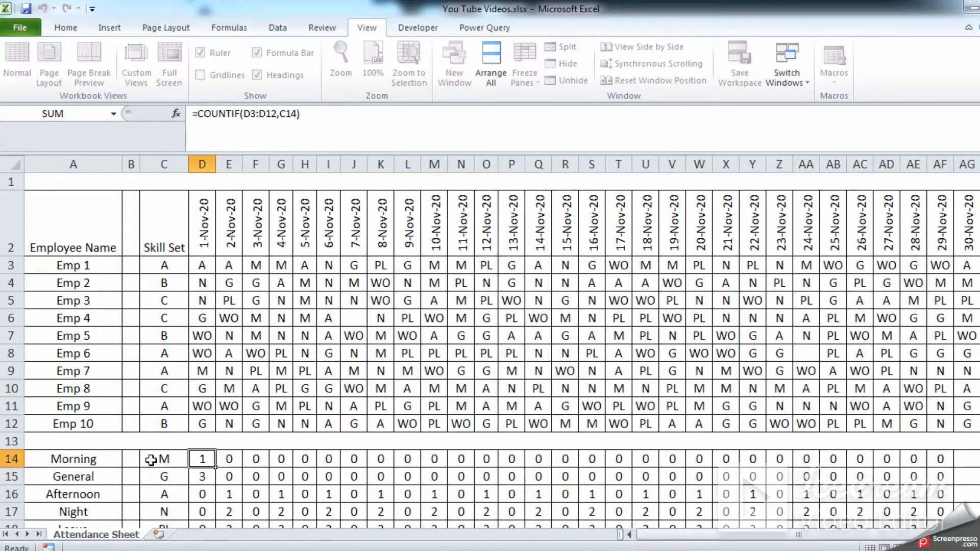
scroll(255, 453, down, 2)
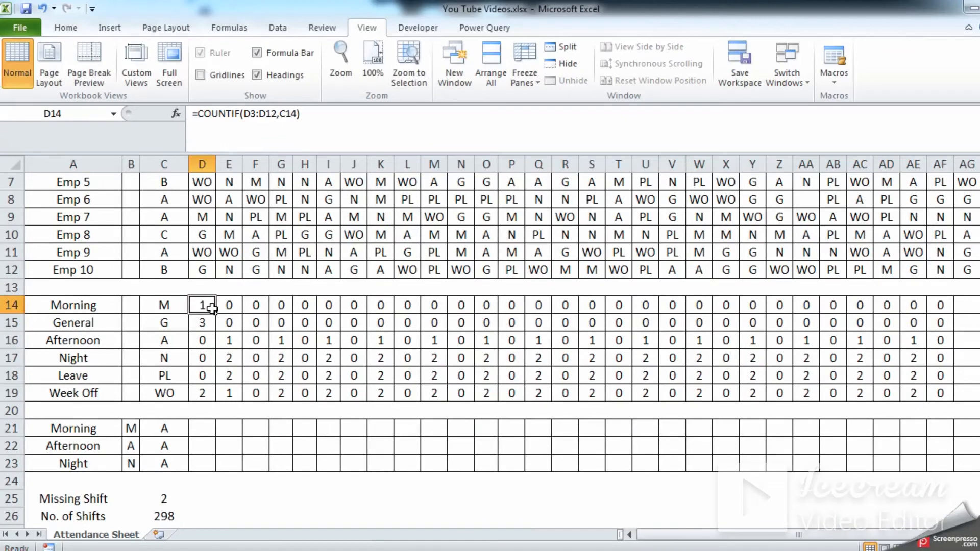
- Clear the pasted counts from E14:AF19 and D15:D19, keeping only the Morning formula in D14
drag(228, 304, 940, 393)
key(Delete)
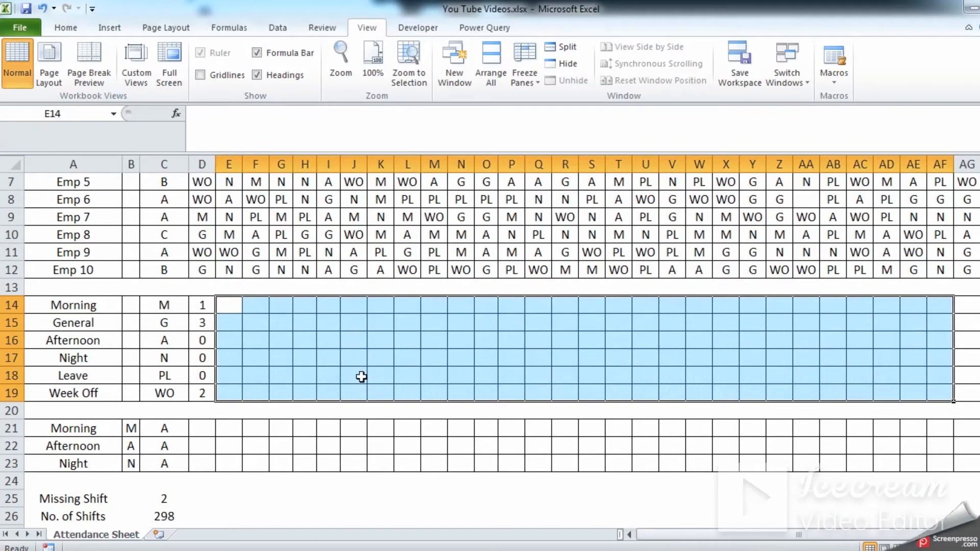
drag(204, 323, 202, 393)
key(Delete)
click(202, 305)
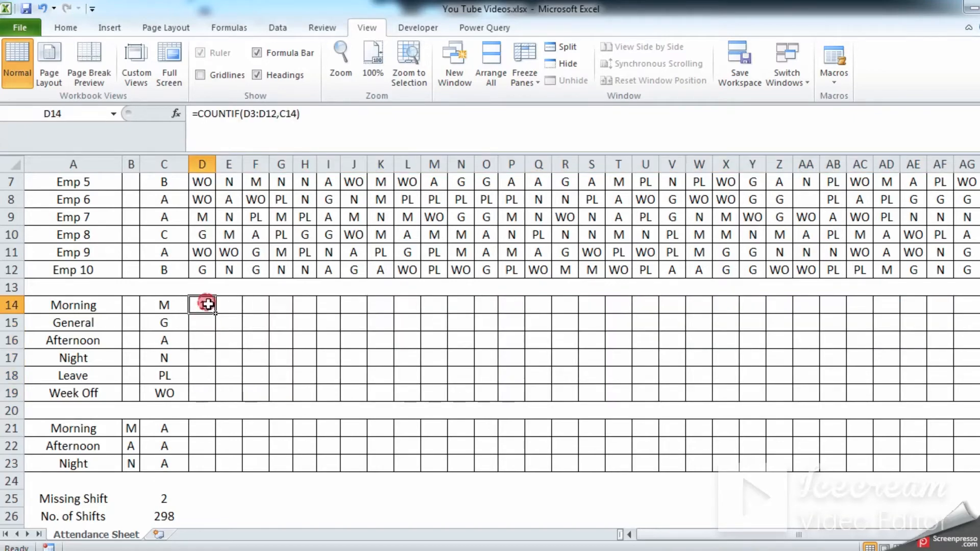
- Lock only the rows of the count range in the D14 formula so it reads D$3:D$12
scroll(328, 354, up, 2)
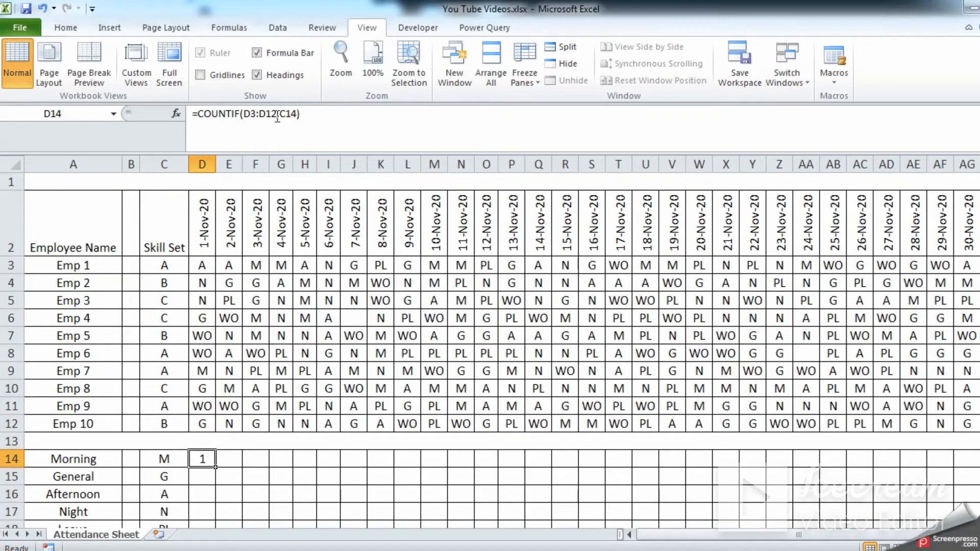
double_click(249, 113)
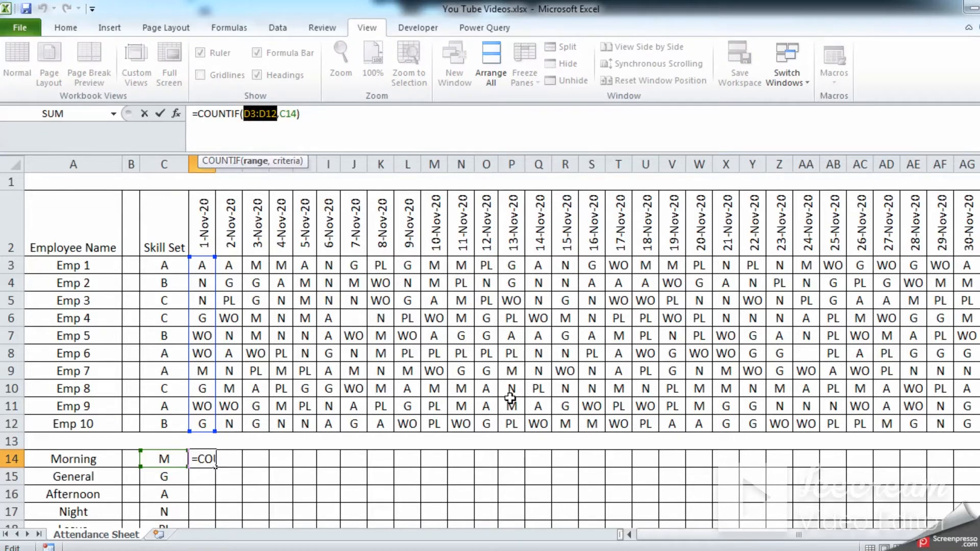
key(F4)
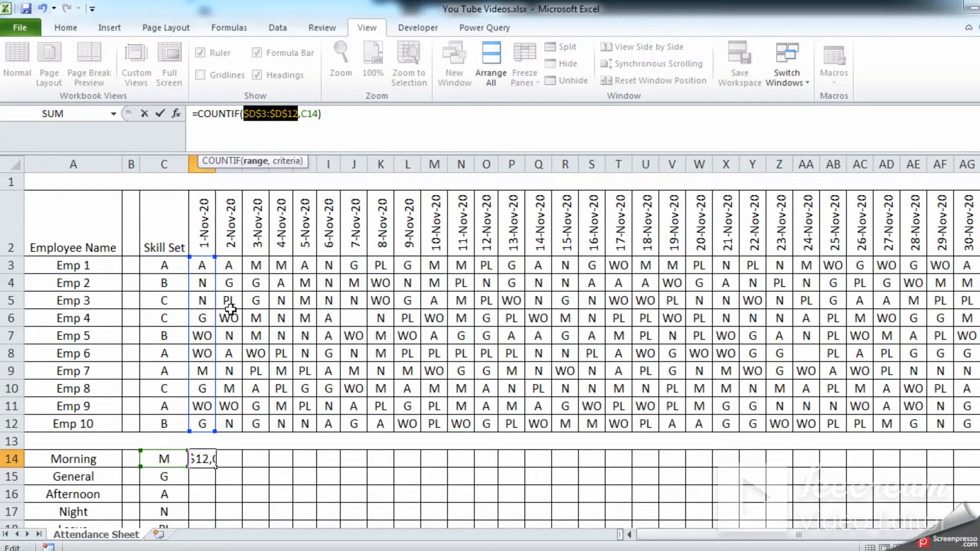
click(258, 115)
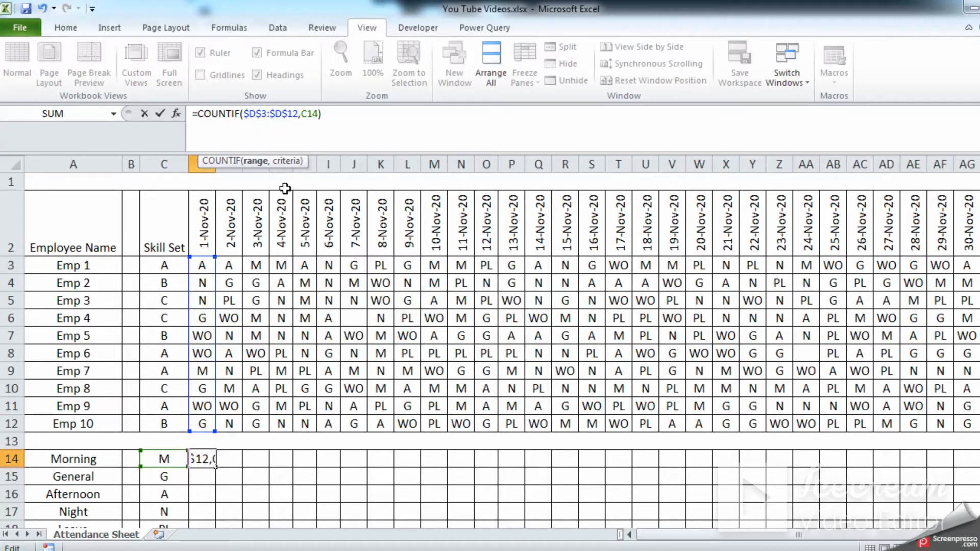
key(F4)
click(279, 116)
key(F4)
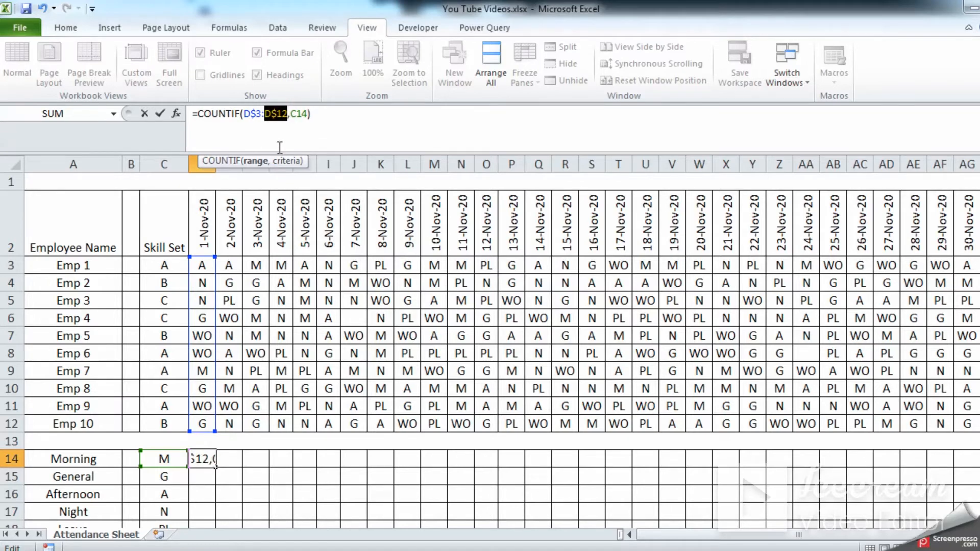
- Lock only the column of the criterion reference in D14 as $C14 and commit the formula
click(299, 117)
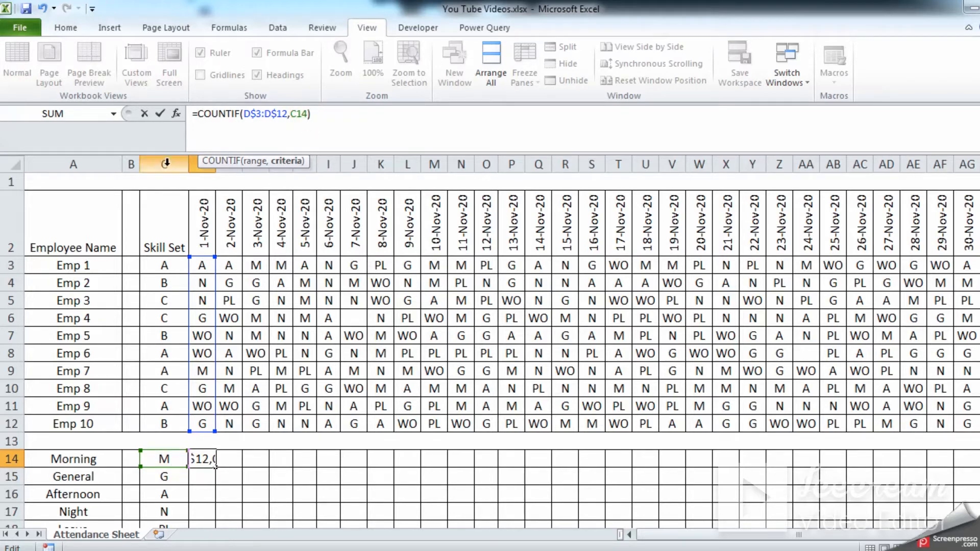
key(F4)
key(F4)
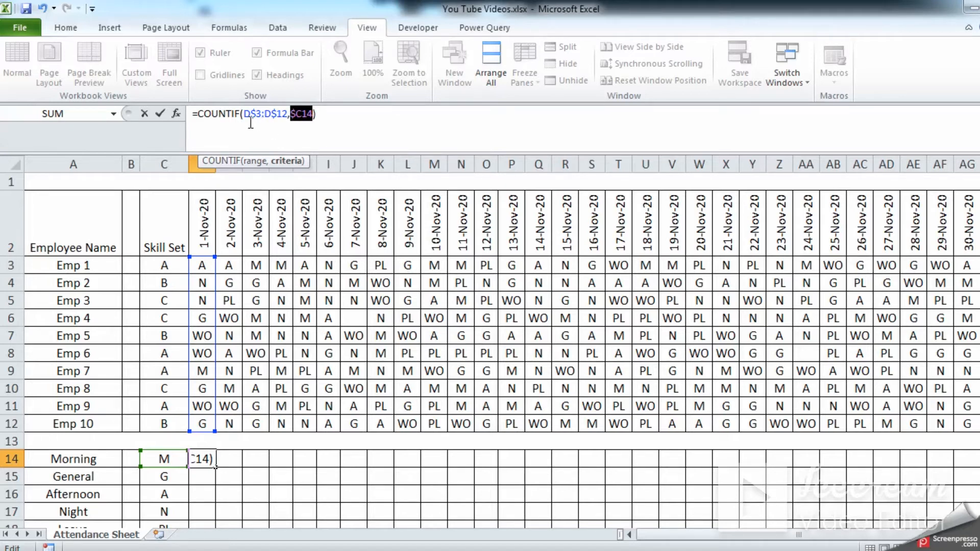
click(327, 119)
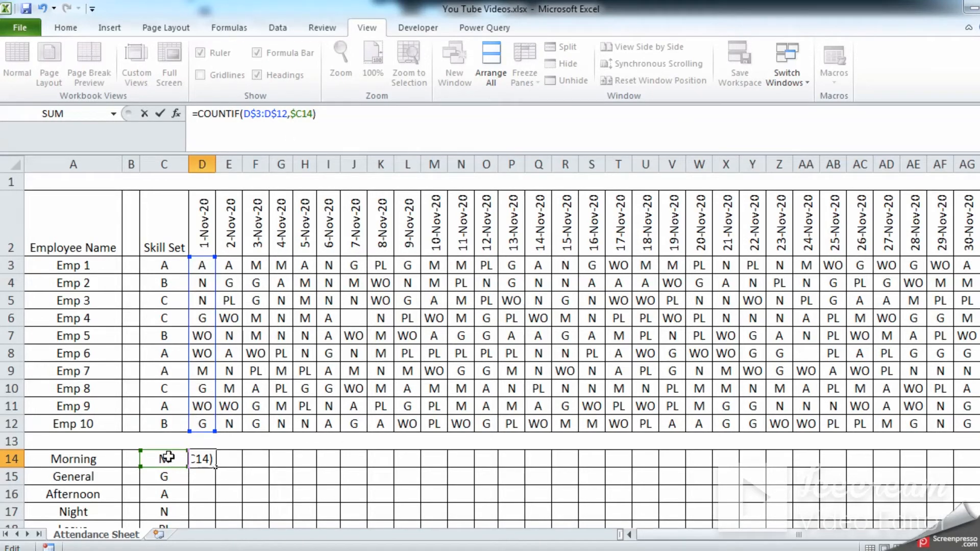
key(Return)
key(Up)
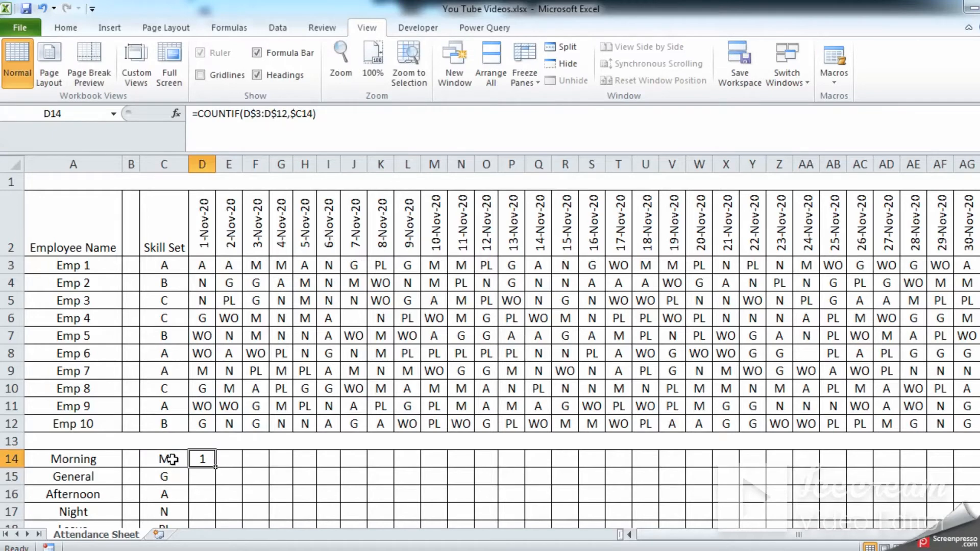
- Copy the mixed-reference Morning formula from D14 and paste it across the daily summary range D14:AG19
scroll(204, 383, down, 1)
key(ctrl+c)
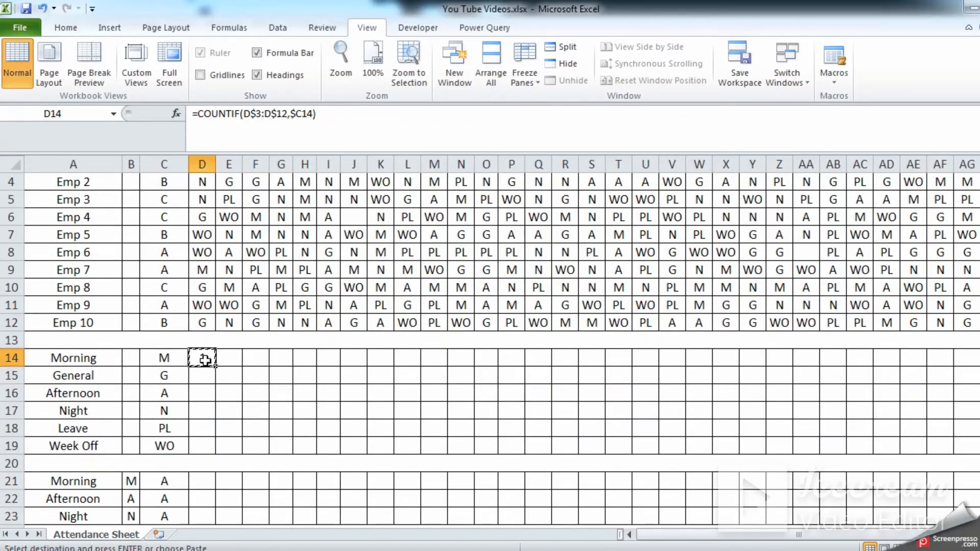
drag(205, 360, 749, 451)
key(ctrl+v)
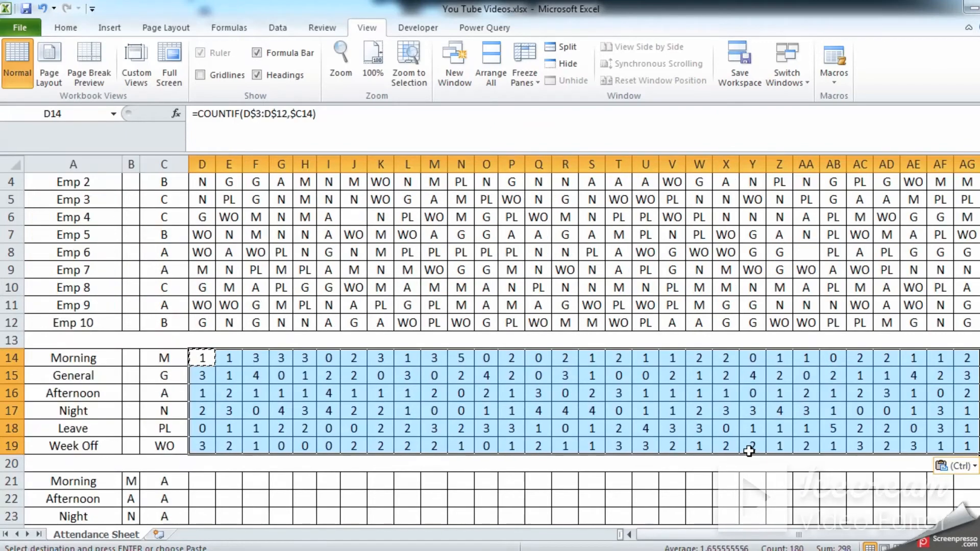
click(727, 427)
key(Escape)
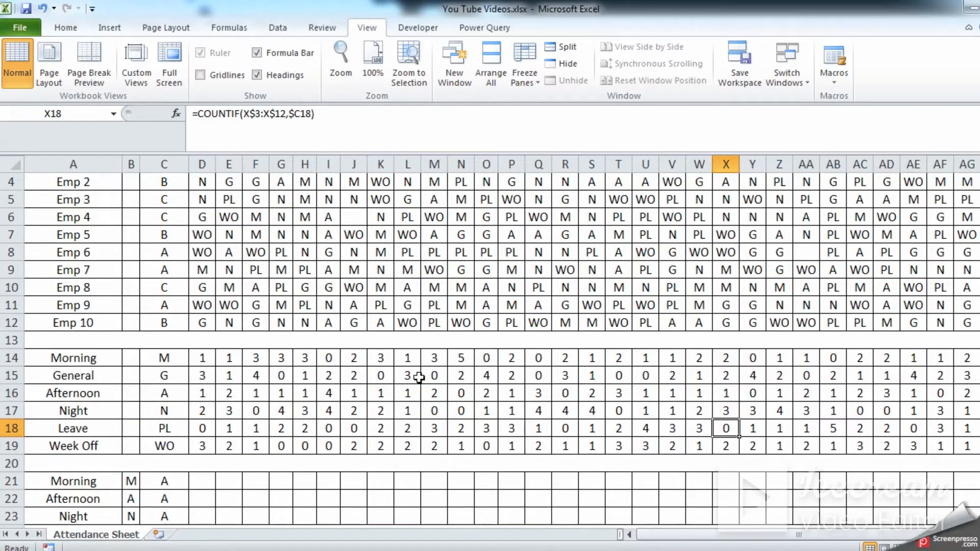
- Inspect the pasted formulas in K14 and K16 to see which date range and criterion cell each one references
click(375, 364)
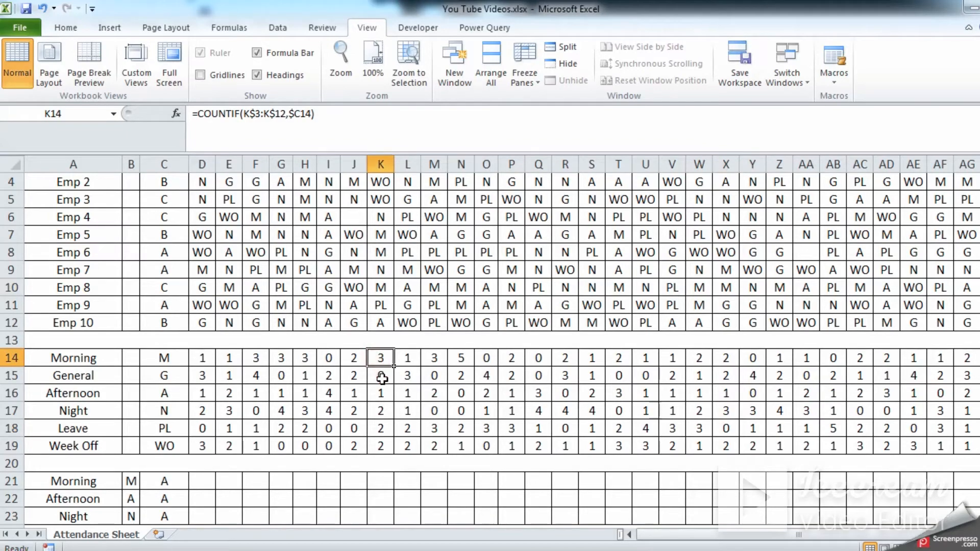
key(F2)
scroll(162, 409, up, 2)
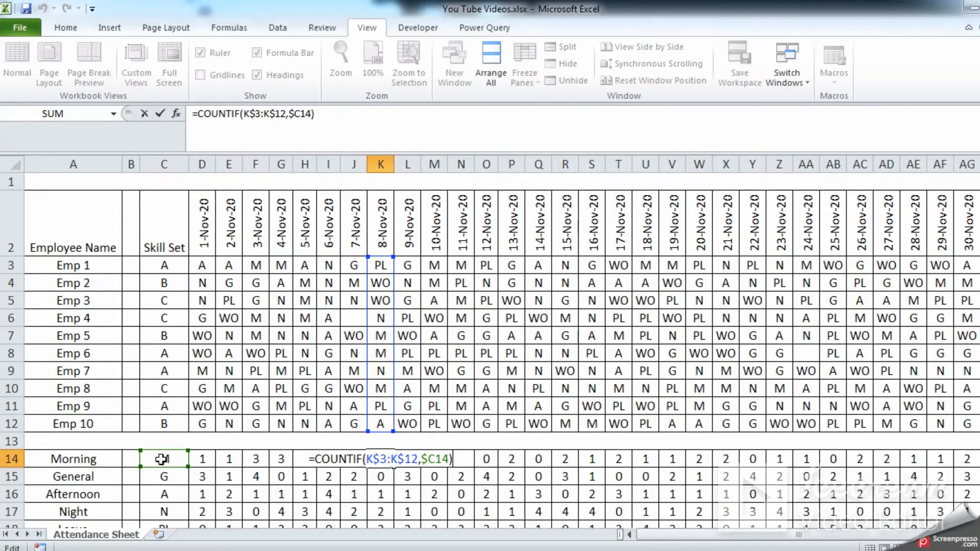
key(Escape)
click(380, 494)
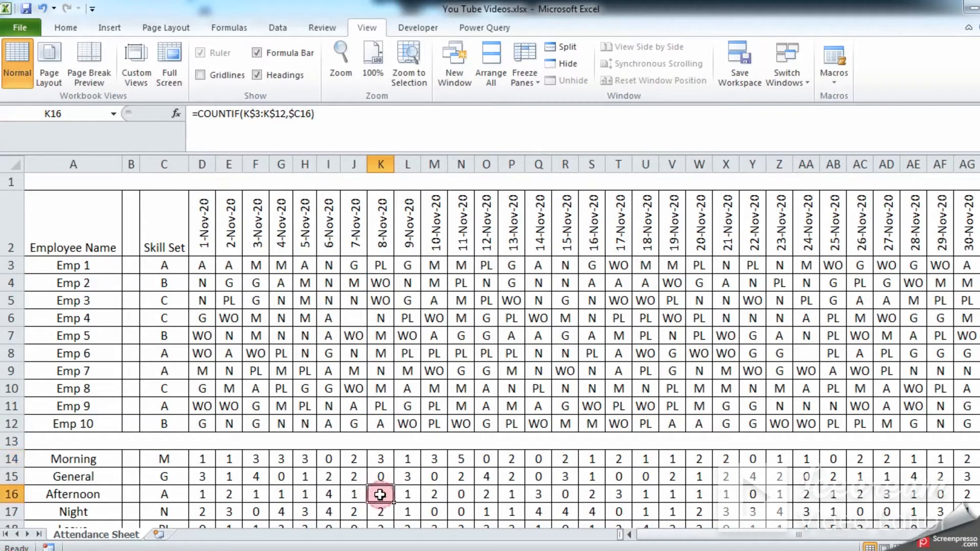
double_click(380, 494)
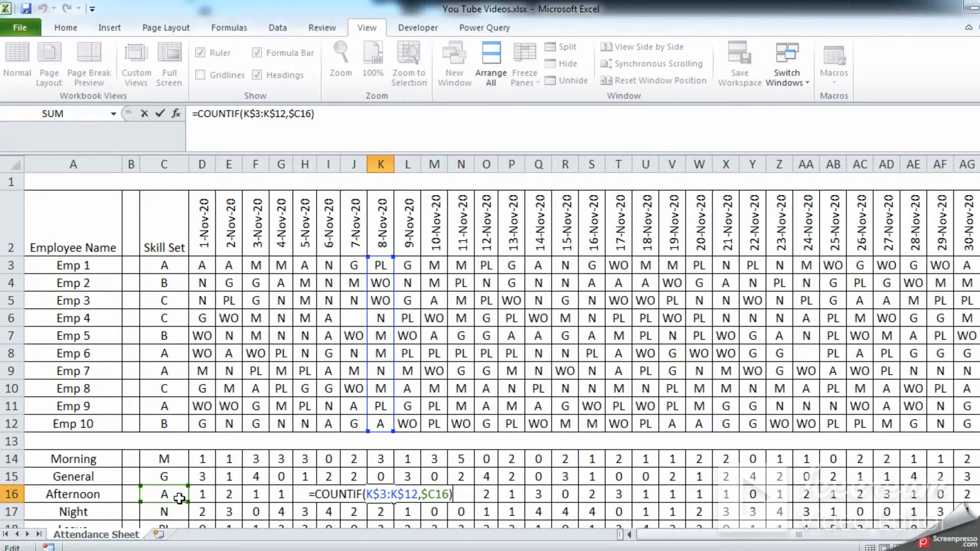
key(Escape)
click(201, 456)
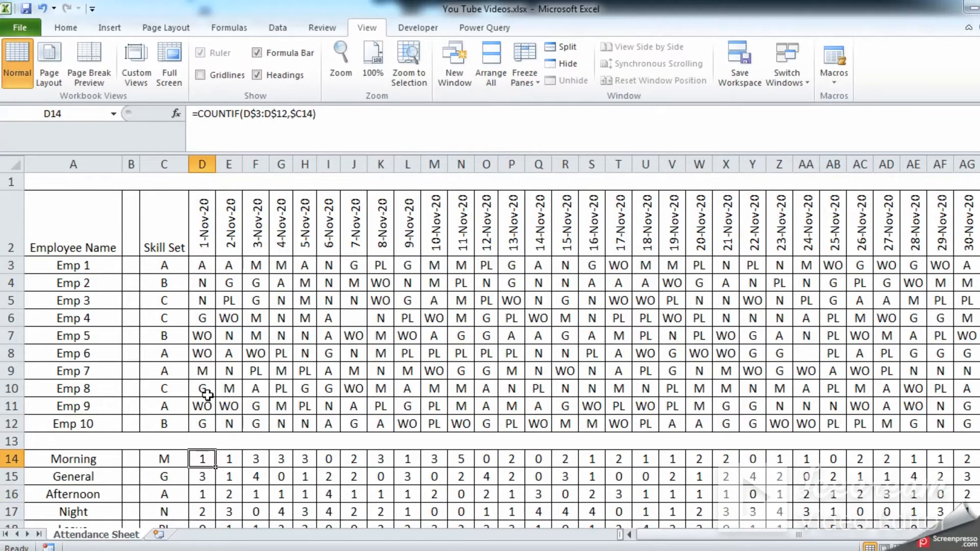
- Clear all the daily shift counts in D14:AG19, including the Morning formula in D14
scroll(222, 484, down, 1)
drag(229, 360, 963, 449)
key(Delete)
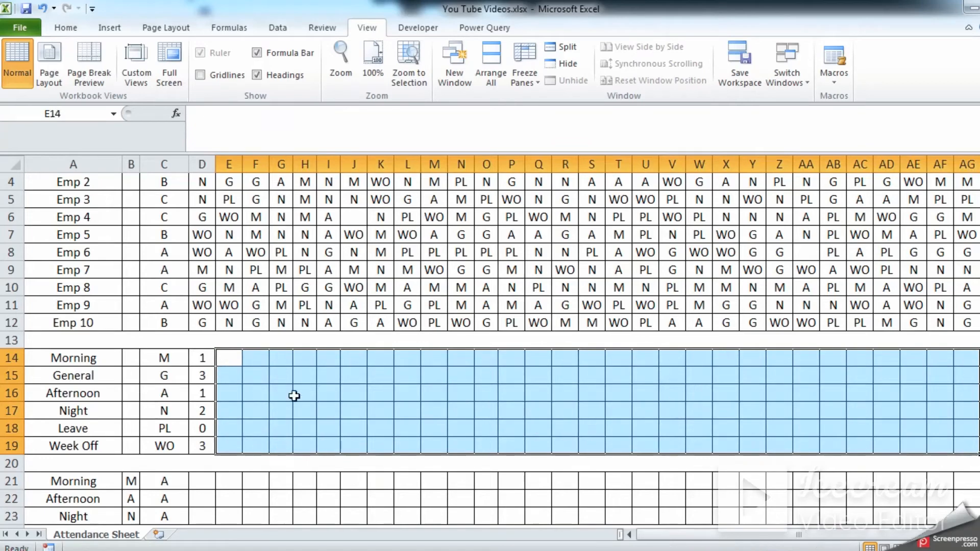
click(204, 363)
drag(204, 363, 203, 444)
key(Delete)
click(198, 360)
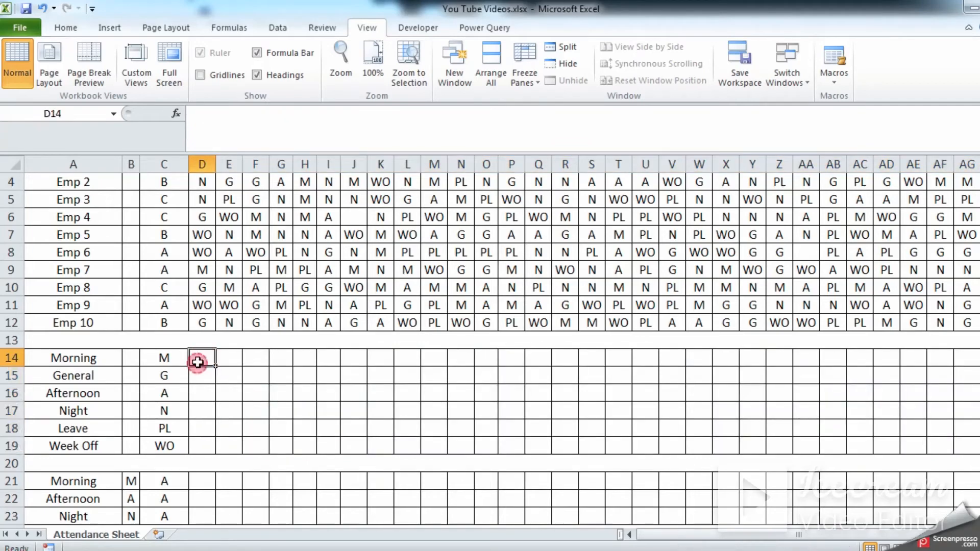
- Enter =COUNTIF(D3:D12,C14) in D14 to count the Morning shifts on 1-Nov-20
text(=COUN)
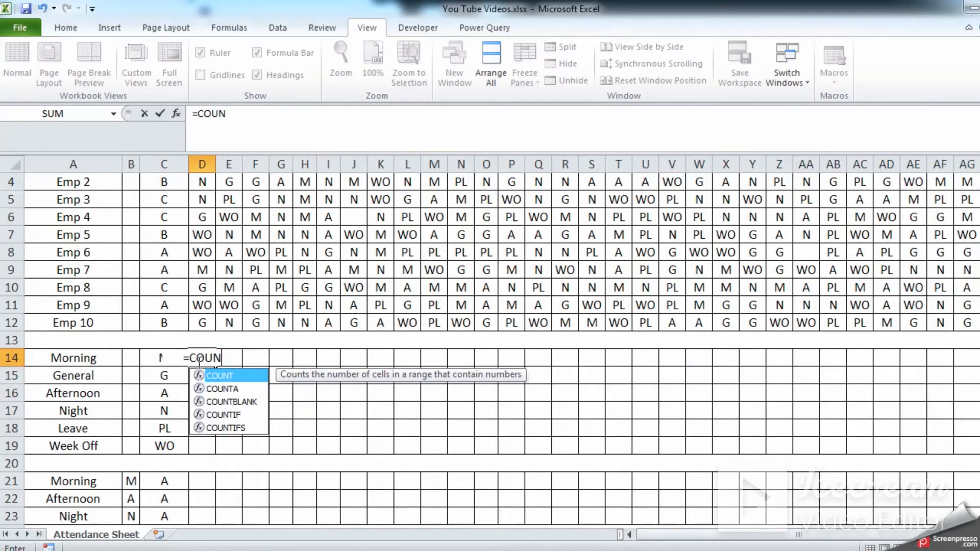
text(TIF()
scroll(199, 360, up, 1)
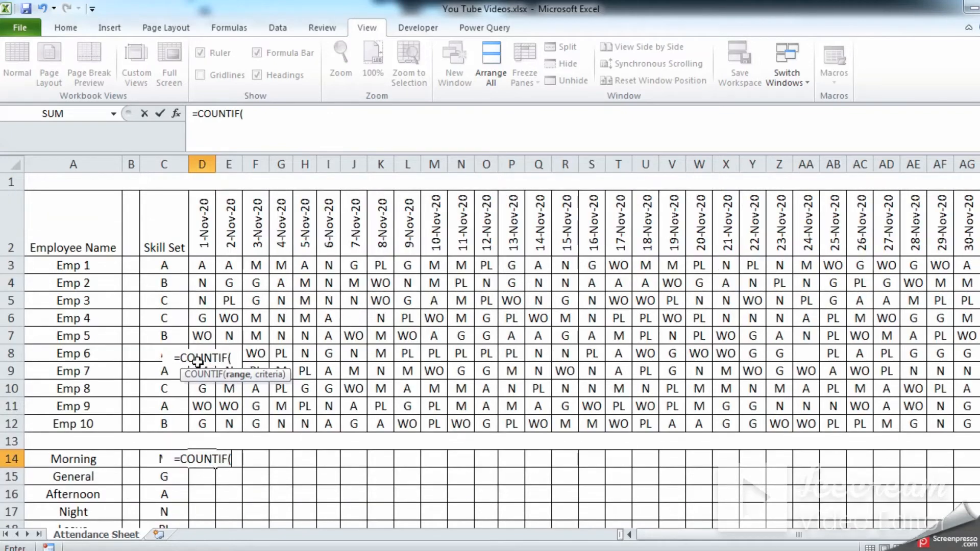
drag(206, 266, 202, 424)
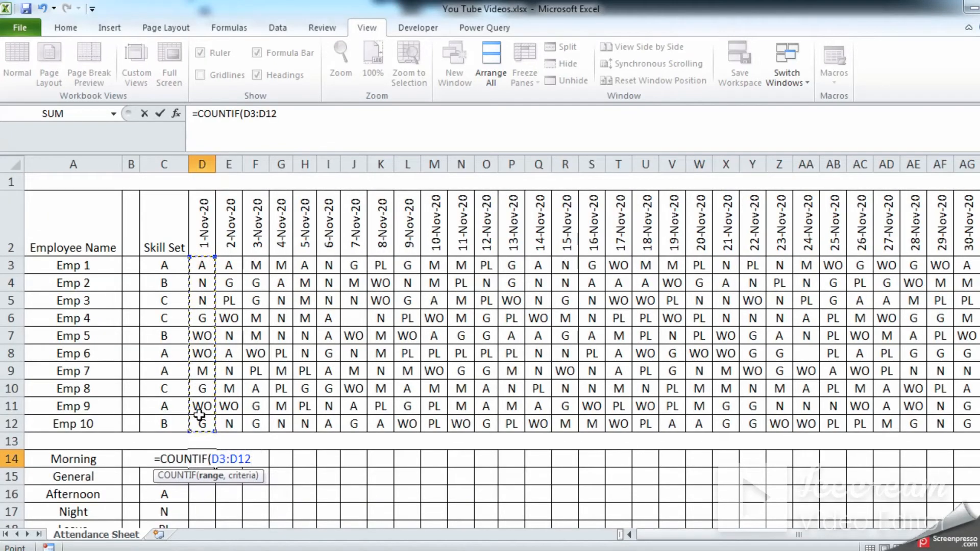
text(,)
click(115, 459)
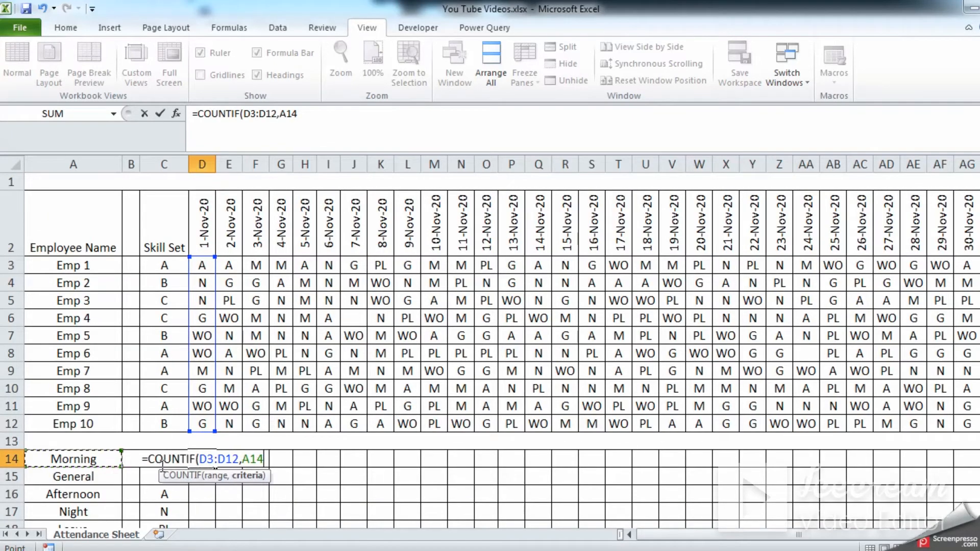
click(162, 463)
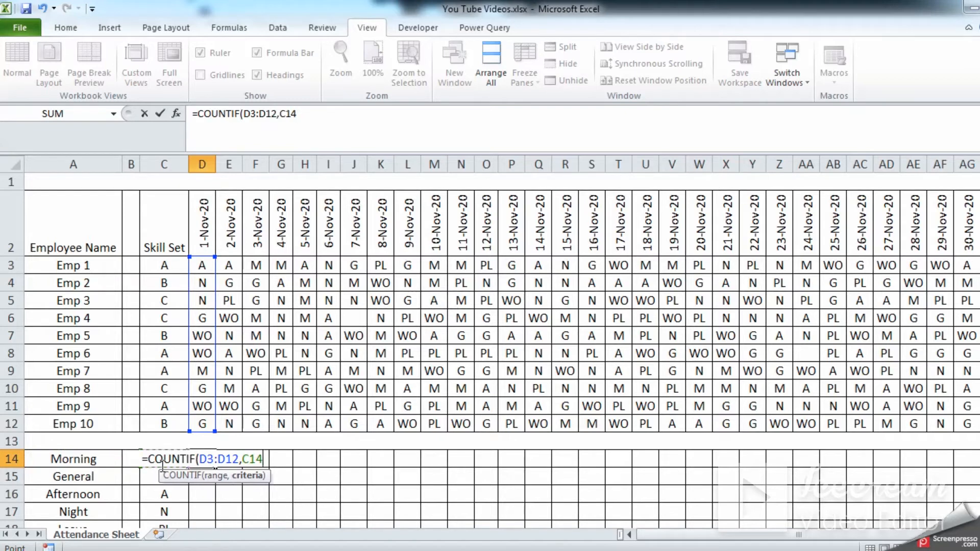
key(Return)
key(Up)
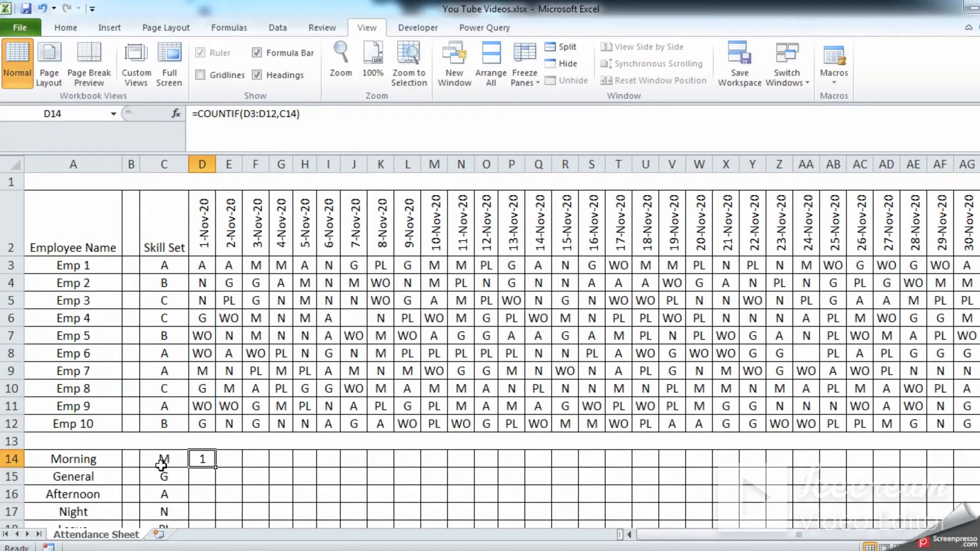
- Change the range in the D14 COUNTIF formula to D$3:D$12, fixing its rows but not its column
scroll(209, 269, down, 1)
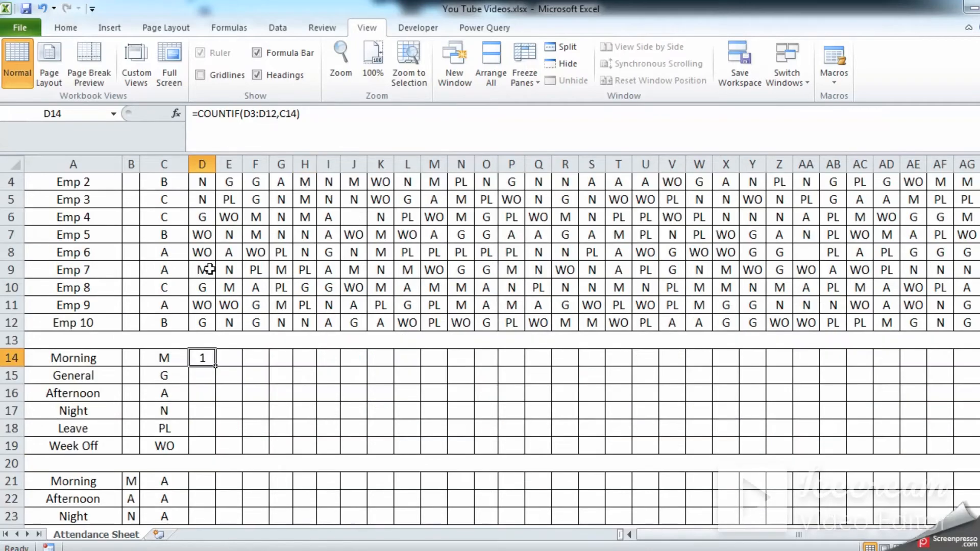
scroll(220, 276, up, 1)
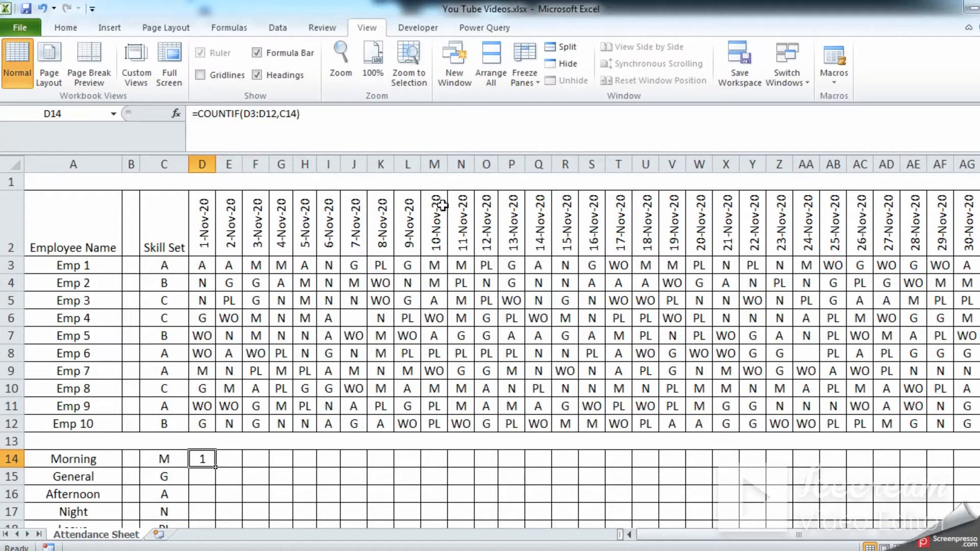
click(245, 118)
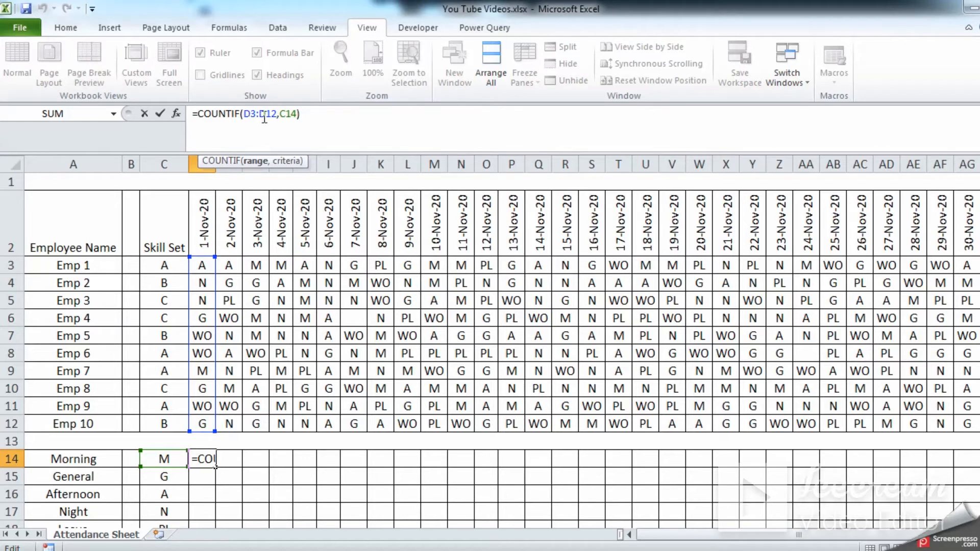
key(F4)
key(F4)
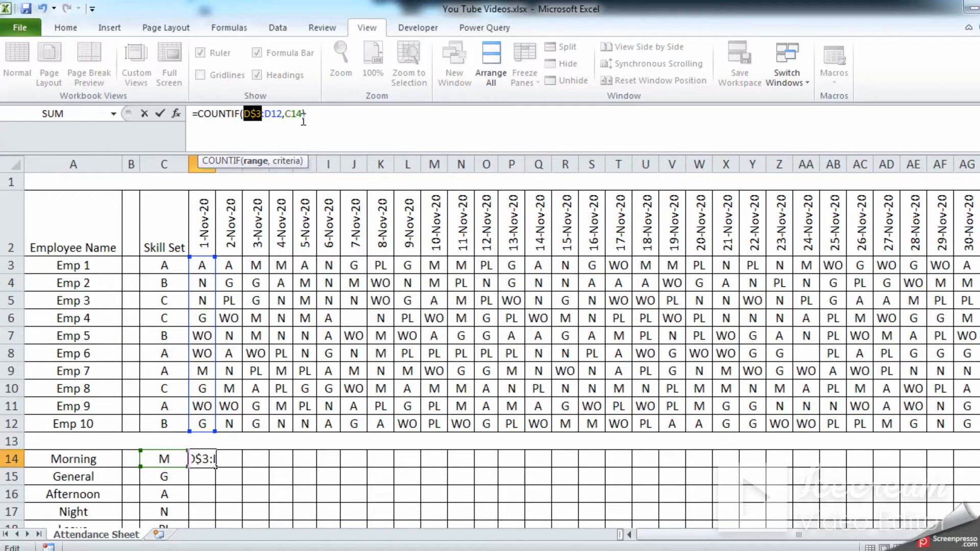
click(282, 112)
key(F4)
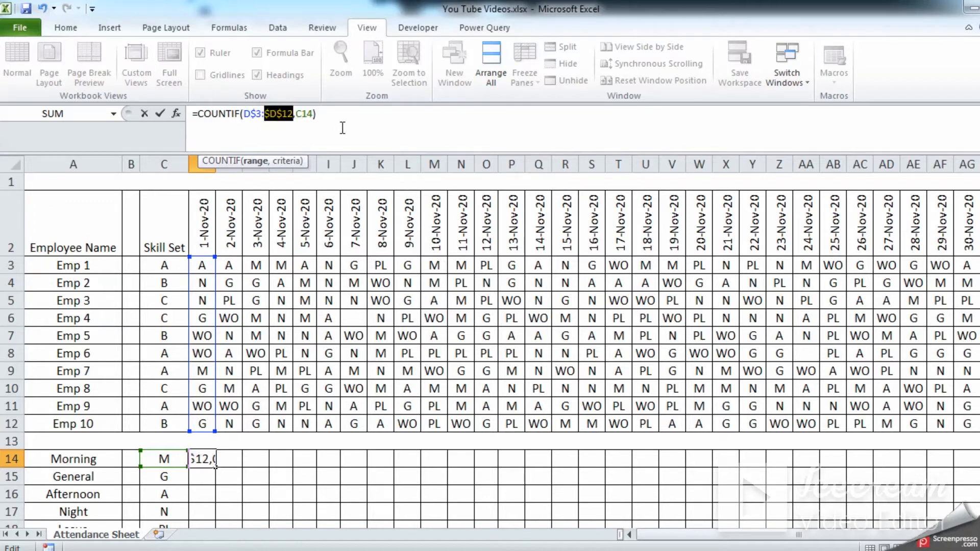
key(F4)
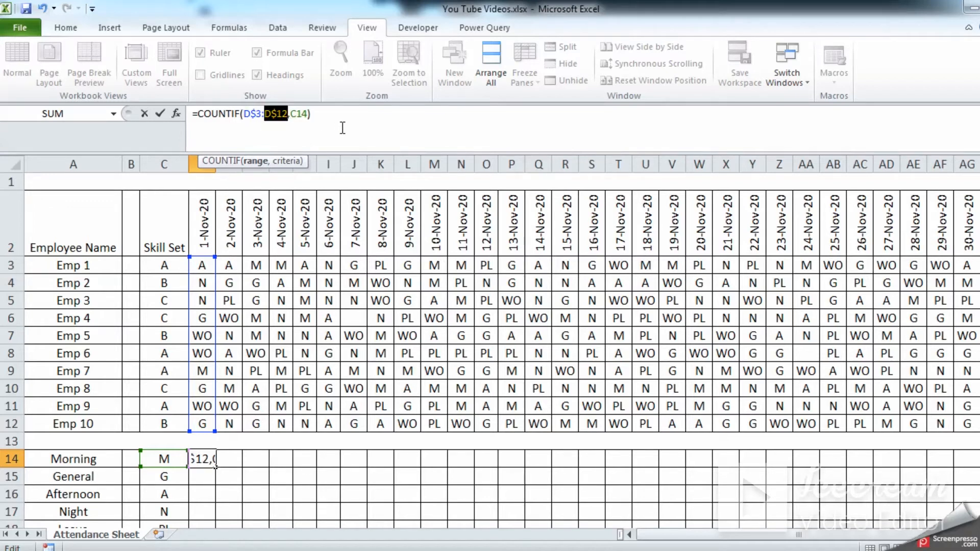
- Change the criterion in the D14 COUNTIF formula to $C14, fixing its column but not its row
click(310, 116)
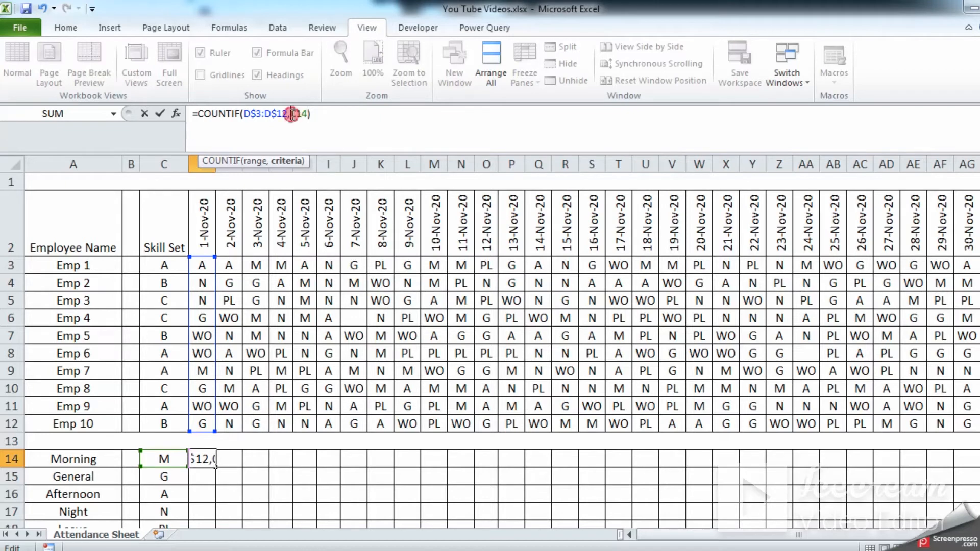
key(F4)
key(F4)
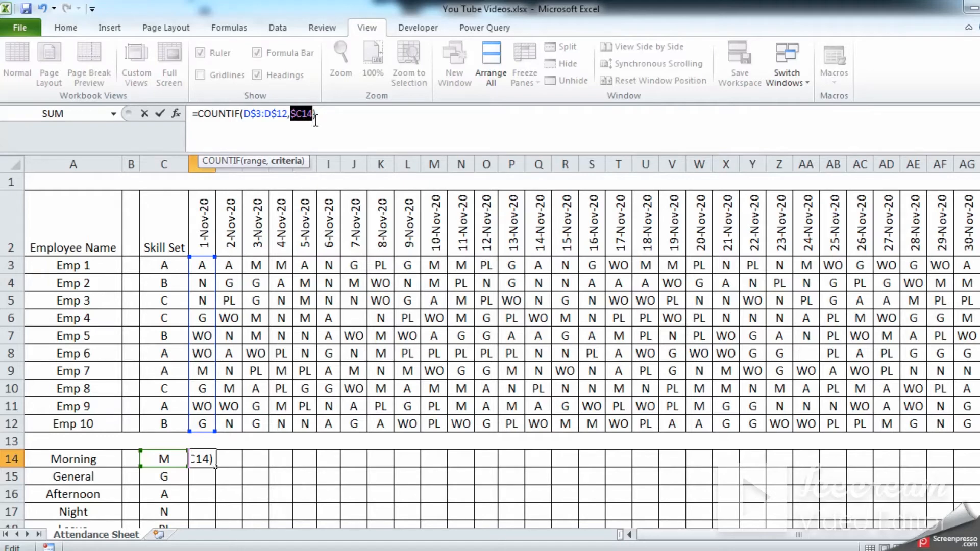
key(Return)
- Copy the D14 formula across D14:AG19 to count every shift code for each day of the month
scroll(252, 350, down, 2)
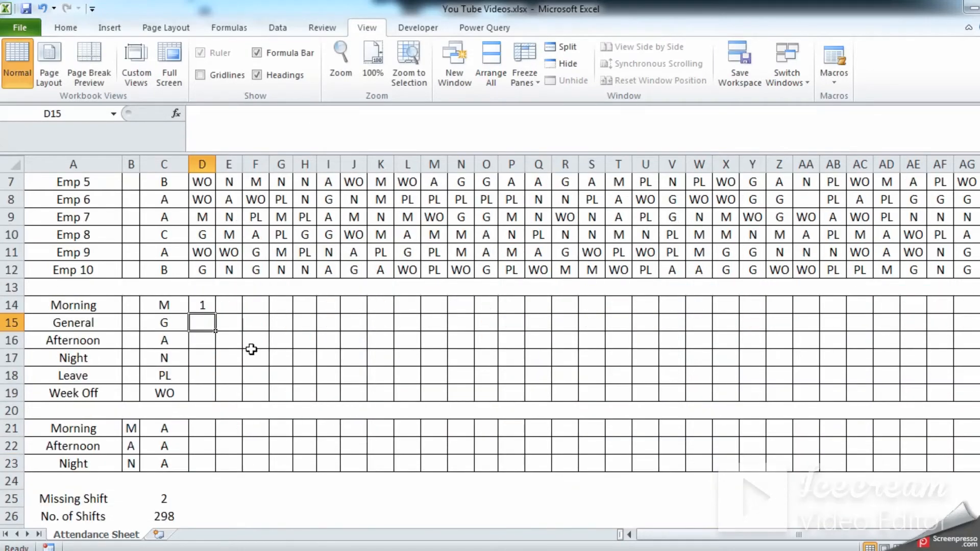
click(202, 304)
key(ctrl+c)
drag(203, 304, 963, 398)
key(ctrl+v)
click(944, 346)
key(Right)
key(Right)
key(Right)
key(Right)
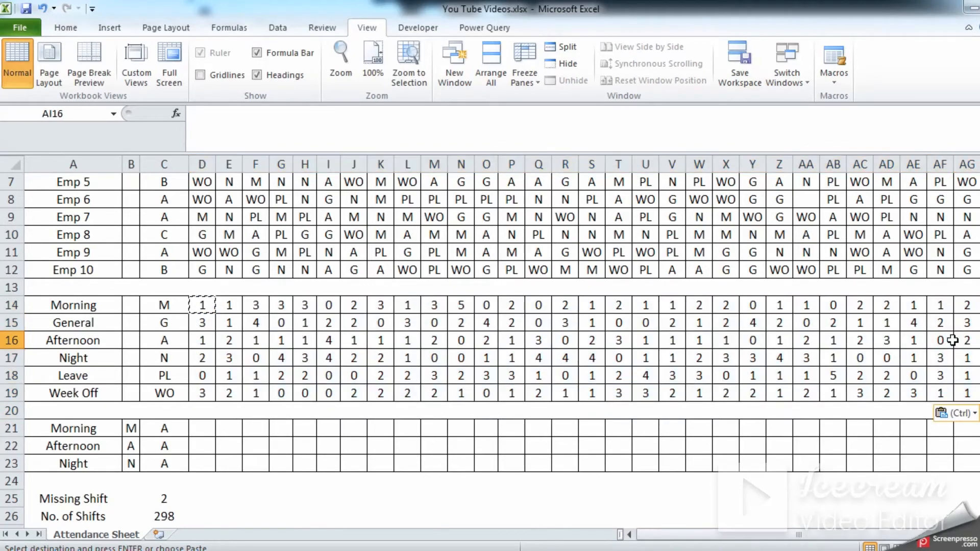
click(751, 362)
key(Home)
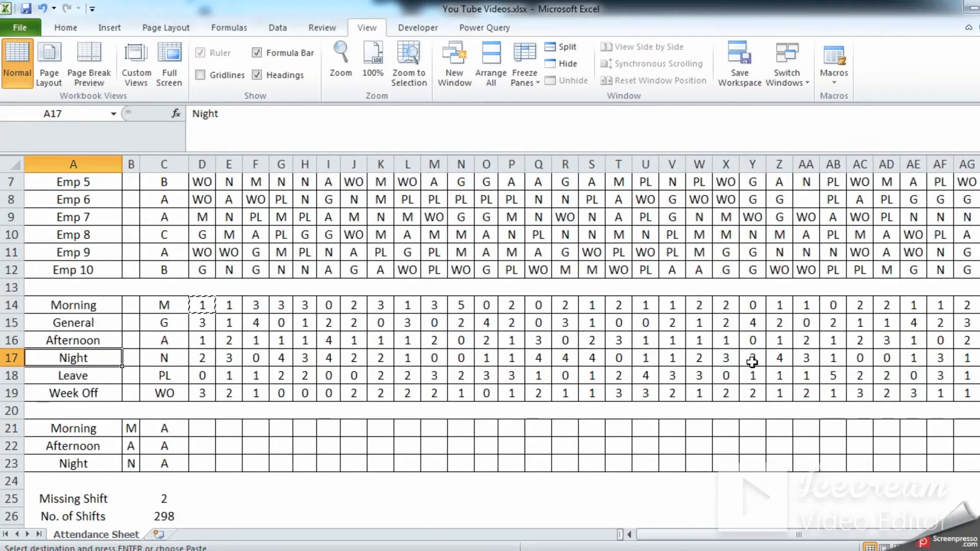
key(Escape)
- Examine the shift codes and skill-set criteria in B21:C23 for the Morning, Afternoon and Night rows
scroll(367, 373, up, 2)
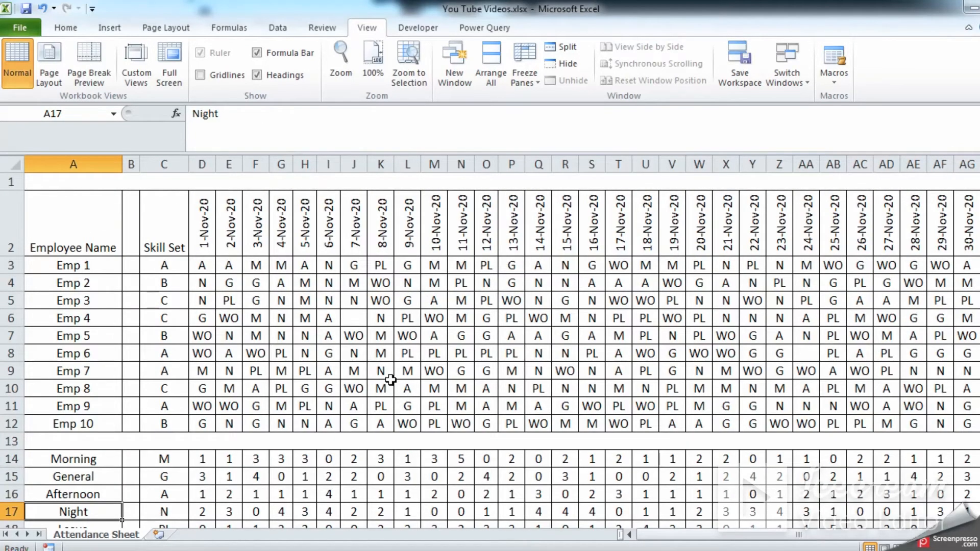
scroll(391, 381, down, 2)
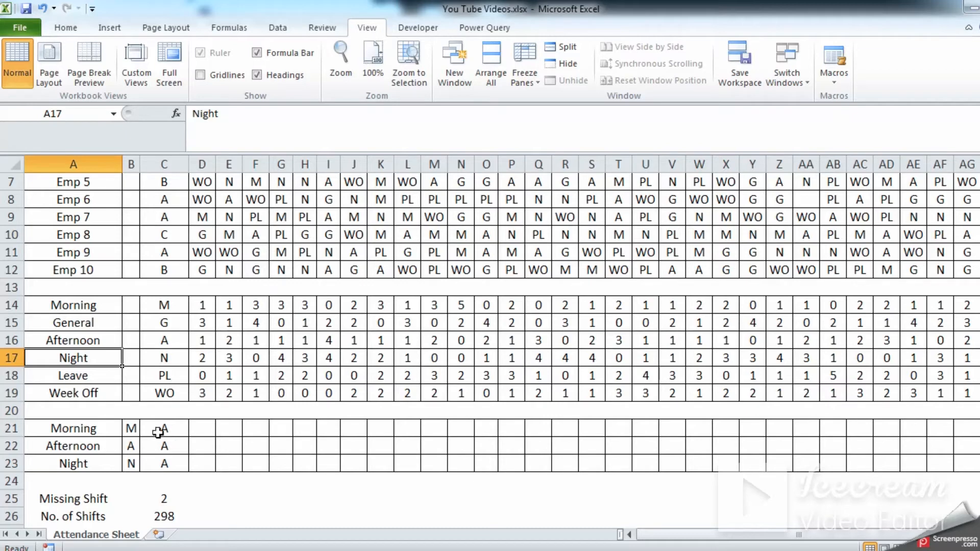
click(131, 430)
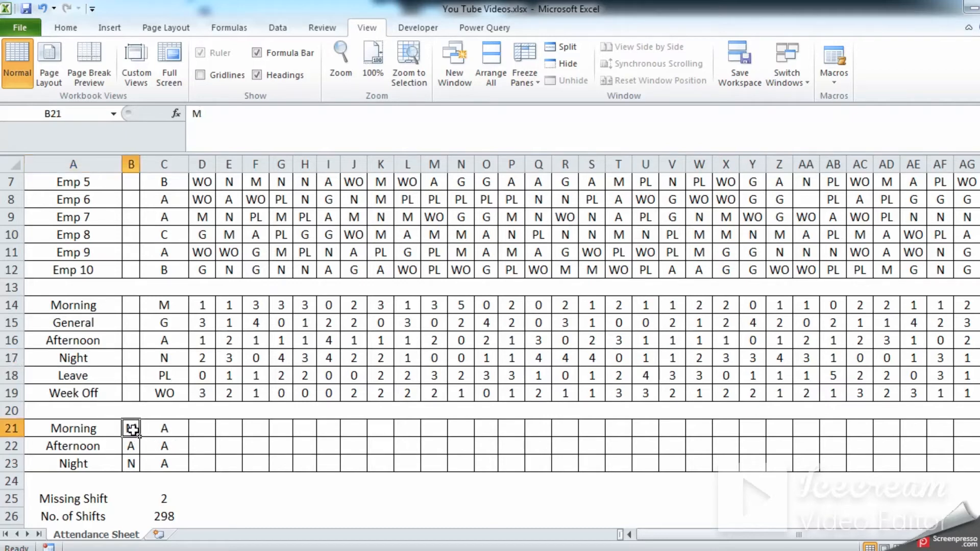
click(181, 433)
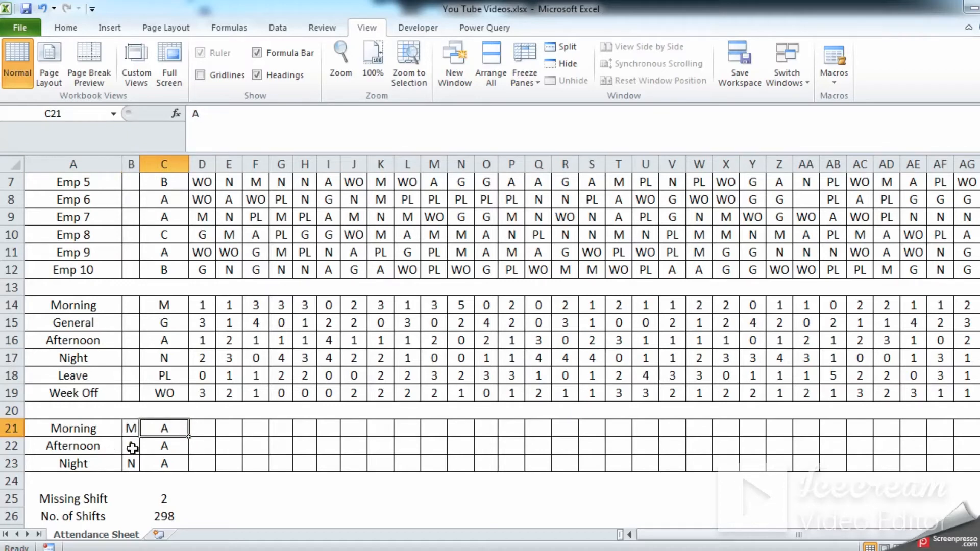
click(165, 445)
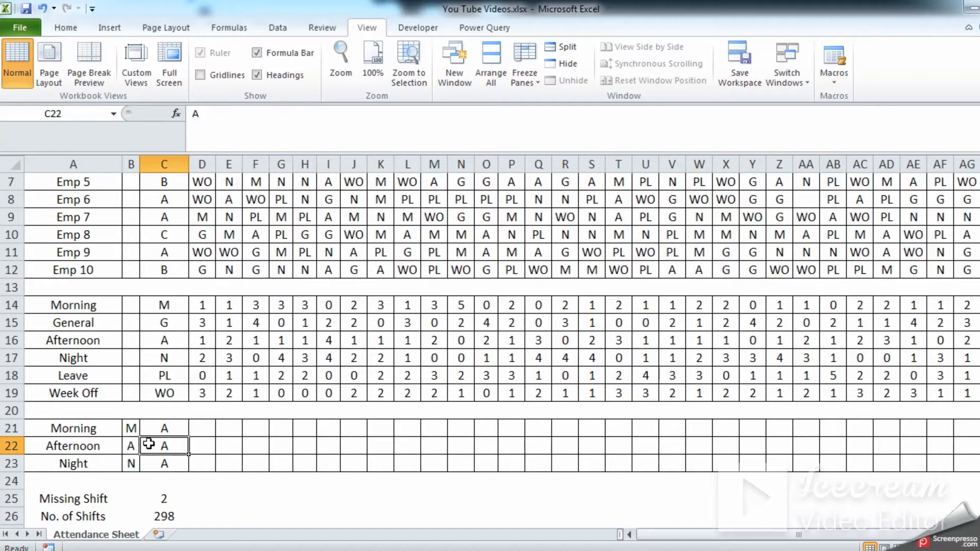
click(198, 429)
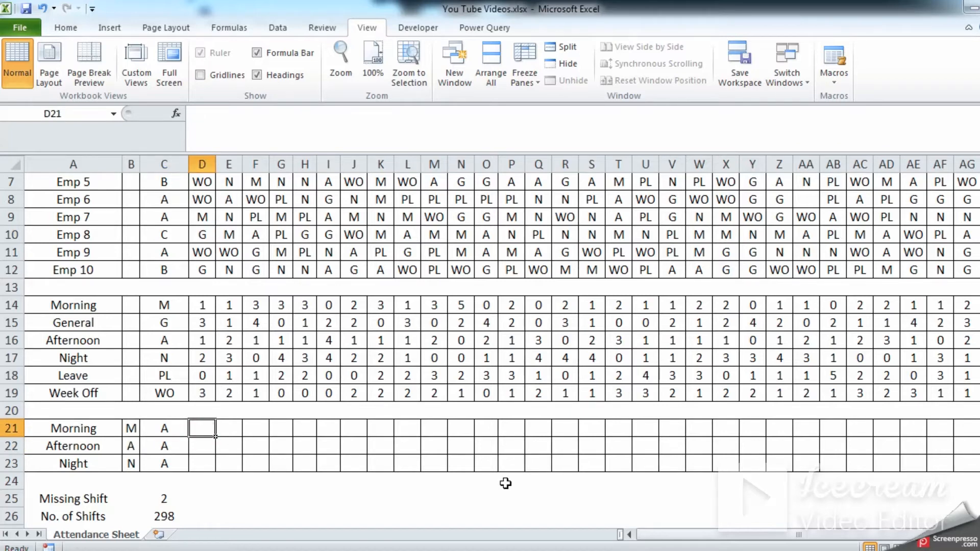
drag(131, 429, 158, 468)
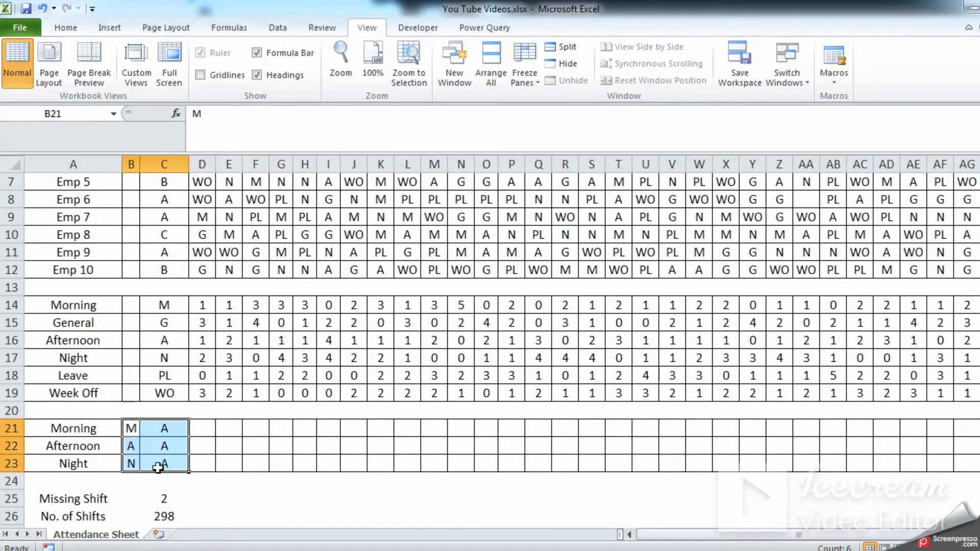
- Begin a COUNTIFS formula in D21, the Morning row for skill set A
click(200, 430)
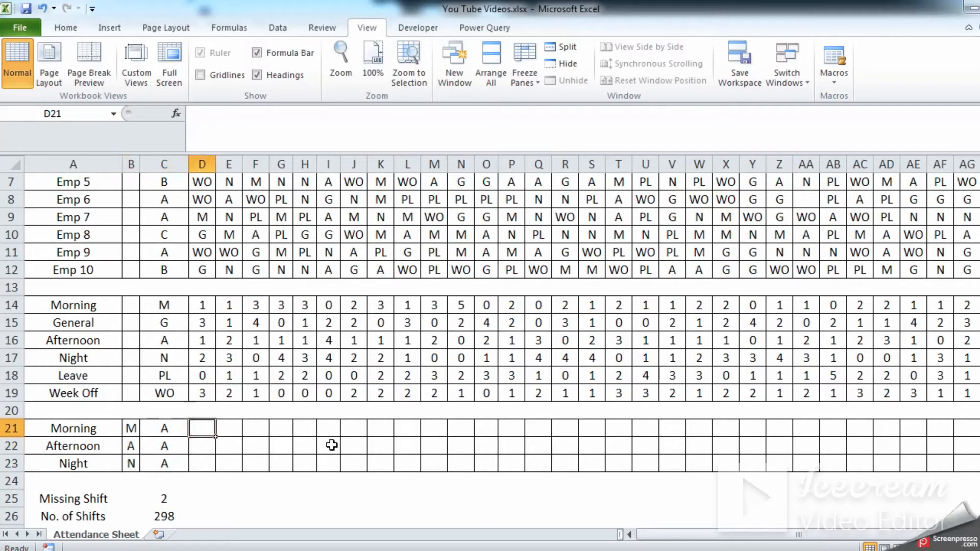
text(=COUNIT)
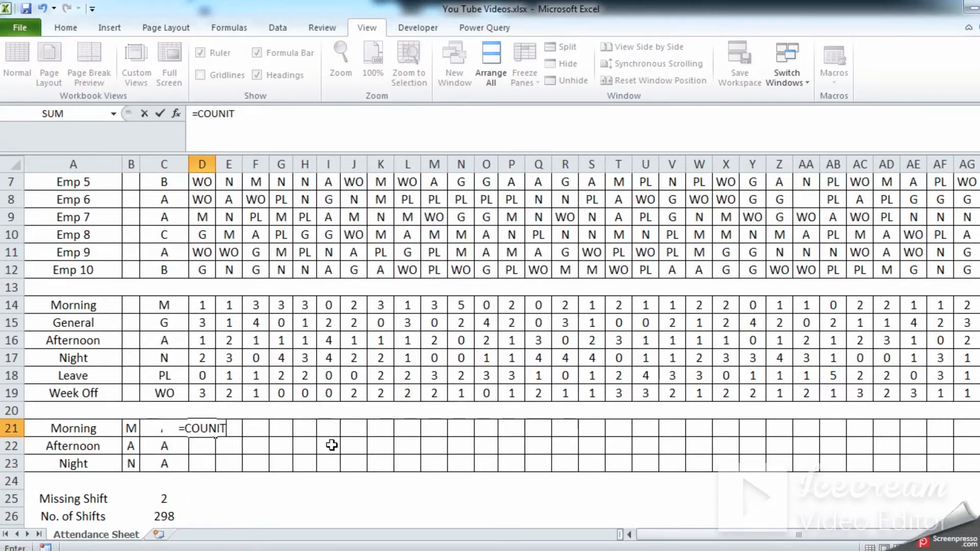
key(BackSpace)
text(FS)
key(BackSpace)
key(BackSpace)
key(BackSpace)
key(BackSpace)
key(BackSpace)
key(BackSpace)
key(BackSpace)
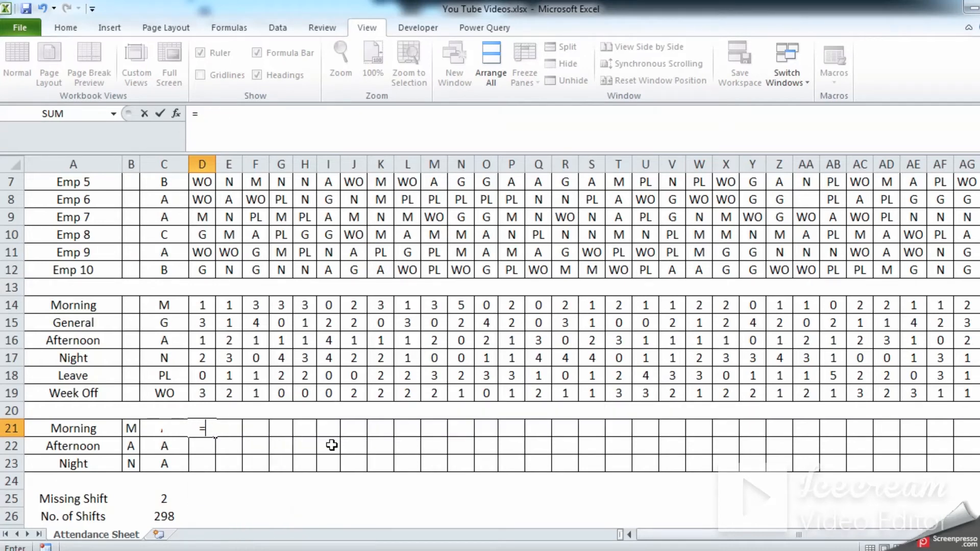
text(COUNTIF)
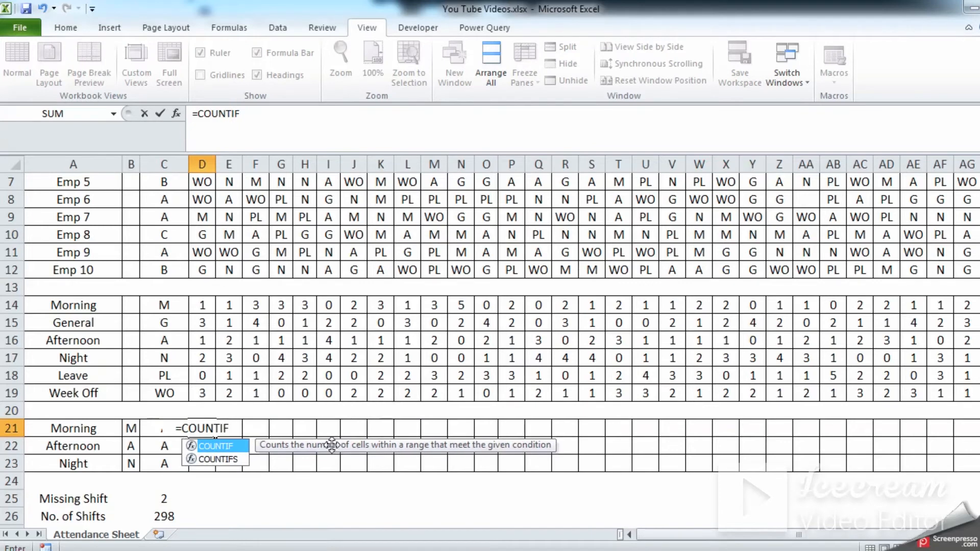
key(Down)
key(Tab)
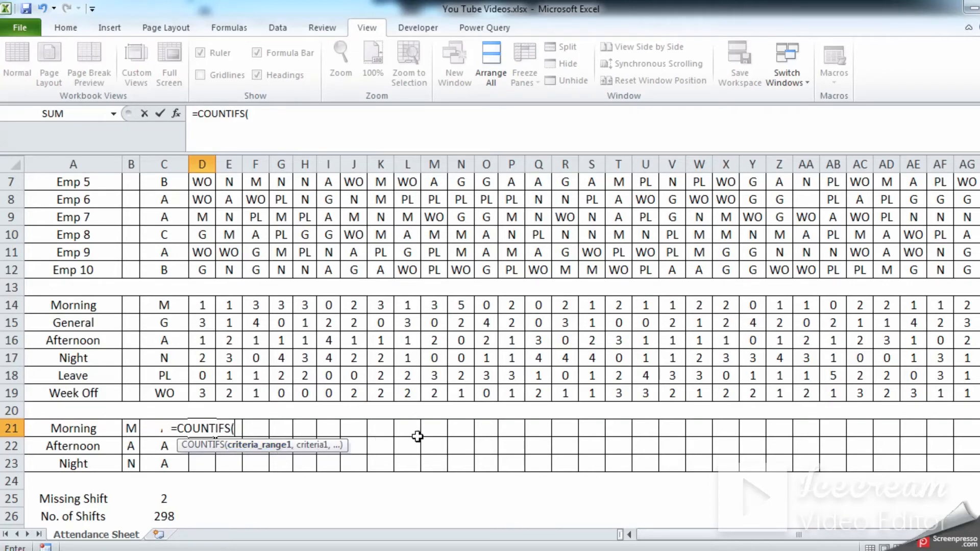
- Complete the D21 formula as =COUNTIFS(D3:D12,B21) to count the Morning shifts on 1-Nov-20
scroll(249, 459, up, 2)
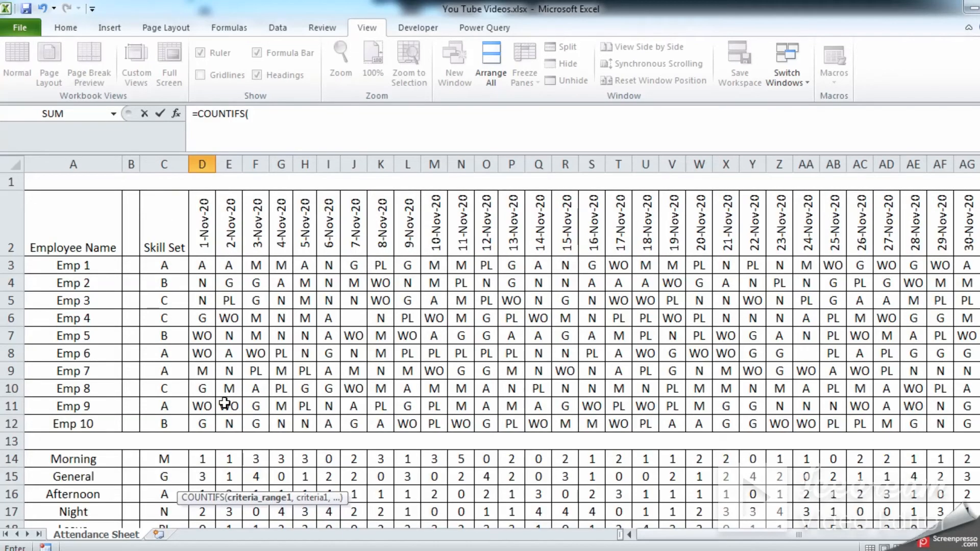
drag(205, 265, 197, 419)
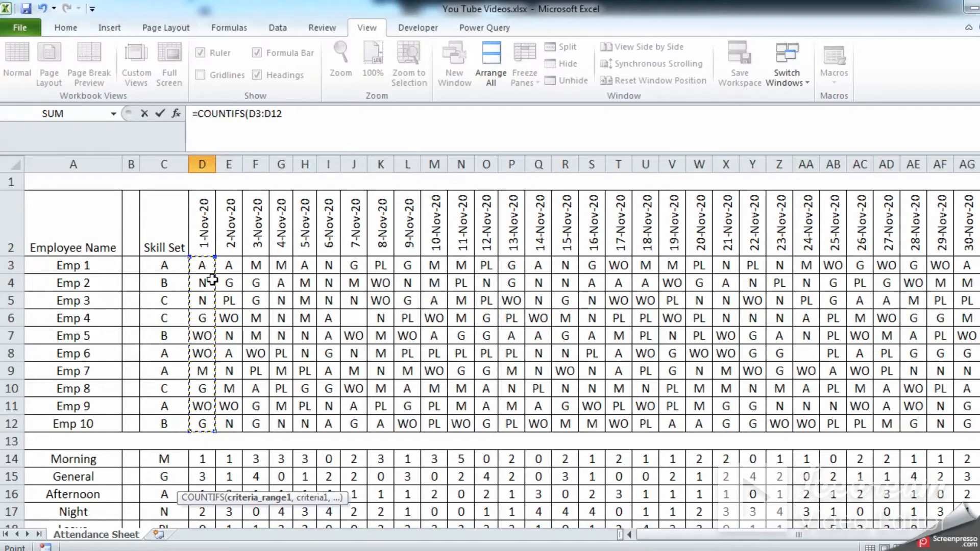
scroll(212, 286, down, 2)
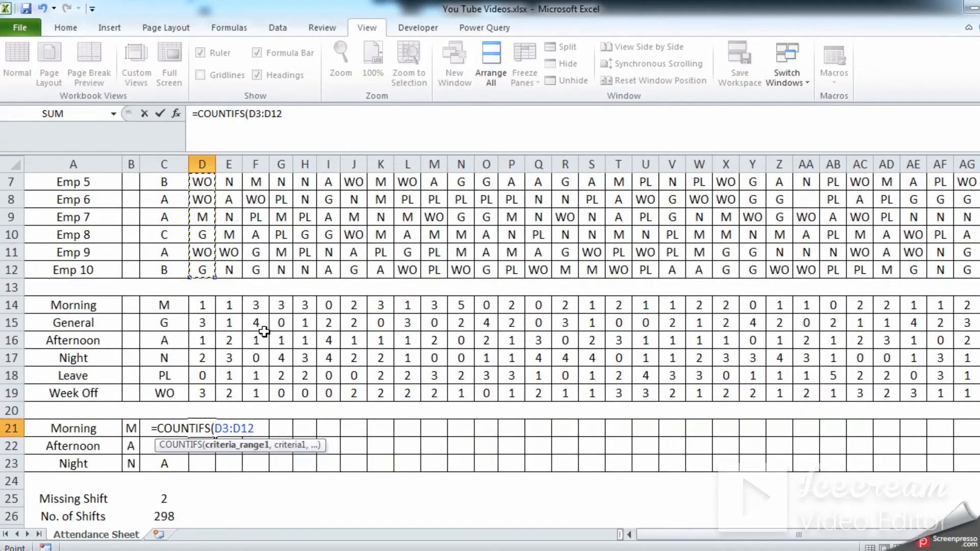
scroll(217, 353, up, 2)
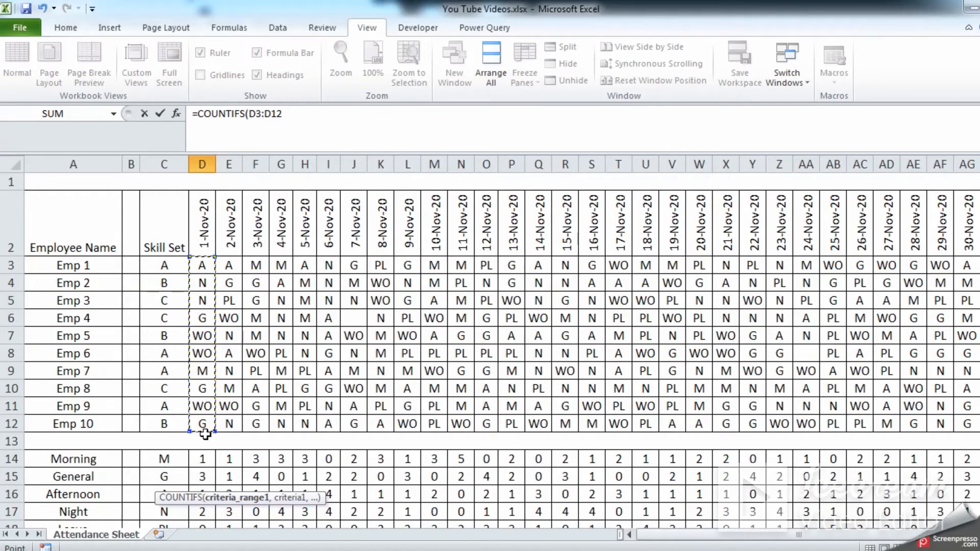
text(,)
scroll(204, 432, down, 1)
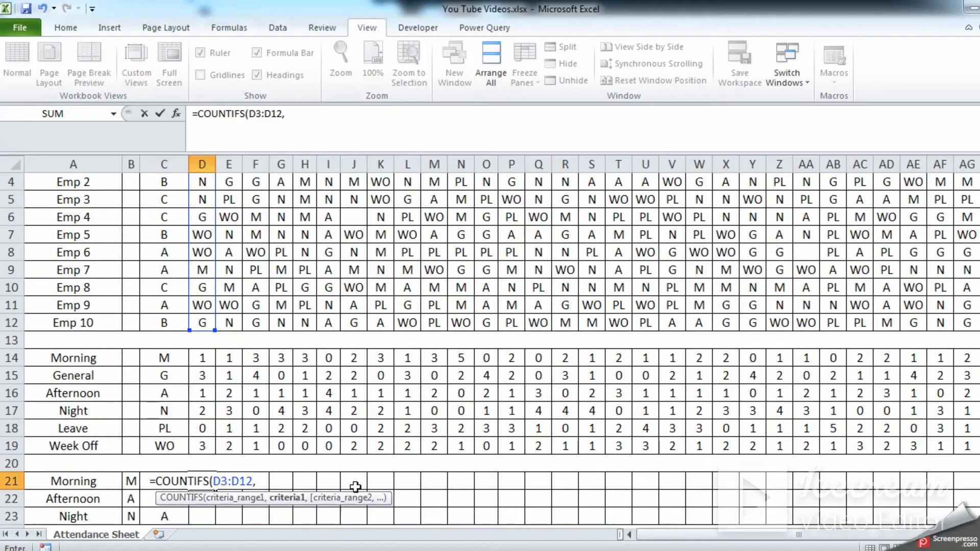
scroll(293, 436, down, 1)
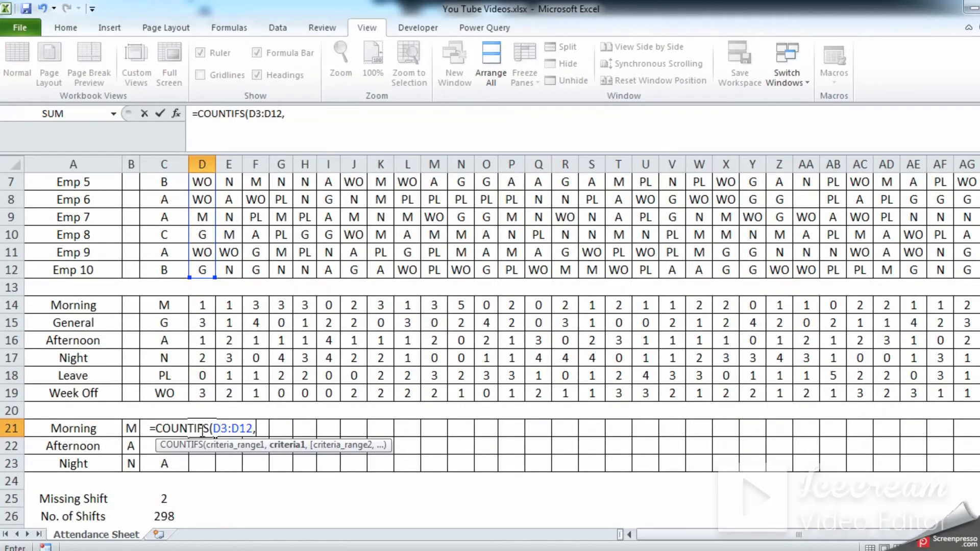
click(131, 431)
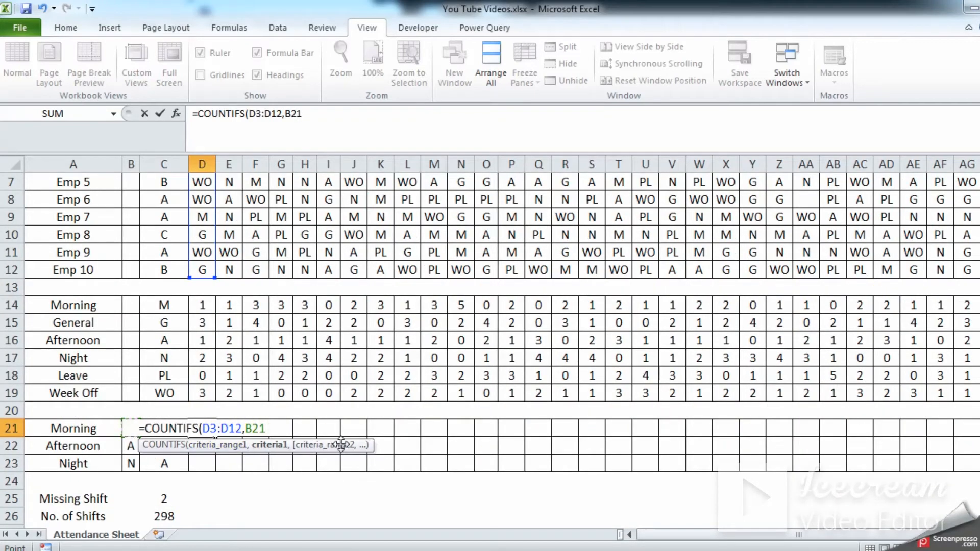
key(Return)
key(Up)
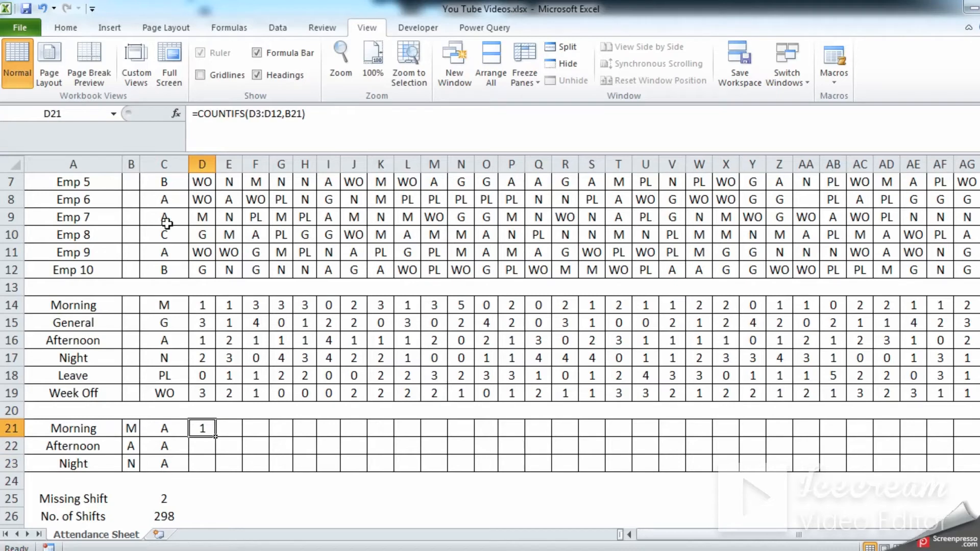
- Change the criteria range in the D21 COUNTIFS formula to D$3:D$12, fixing only its rows
drag(249, 113, 278, 113)
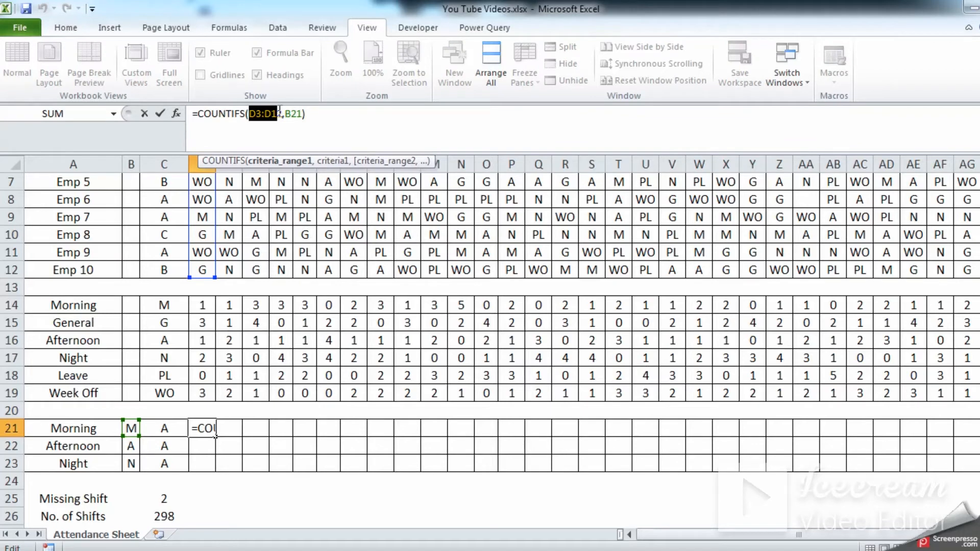
click(268, 125)
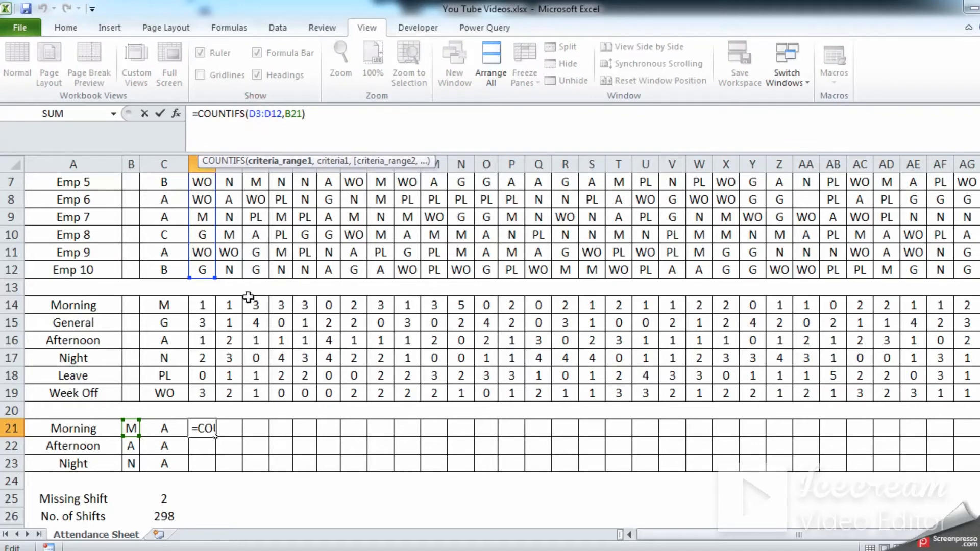
key(F4)
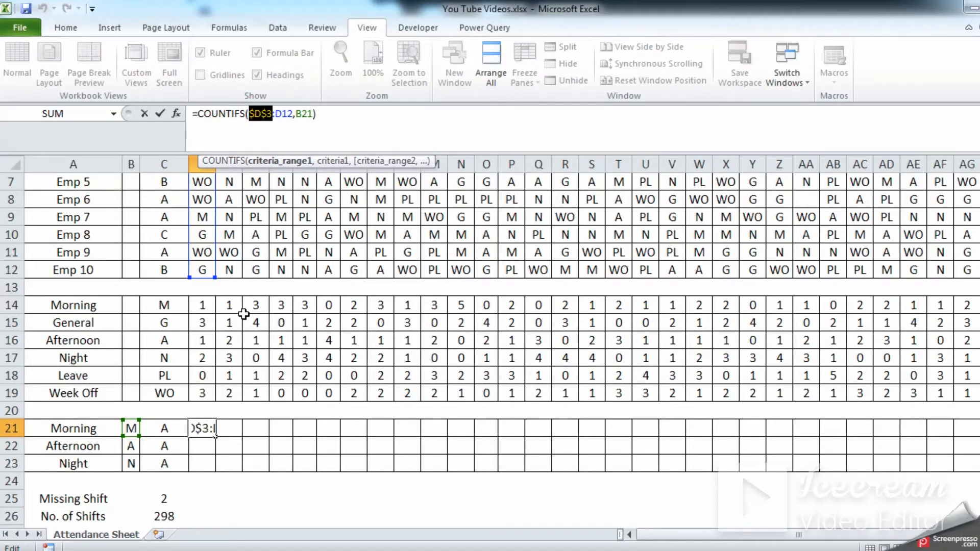
key(F4)
click(286, 118)
key(F4)
key(F4)
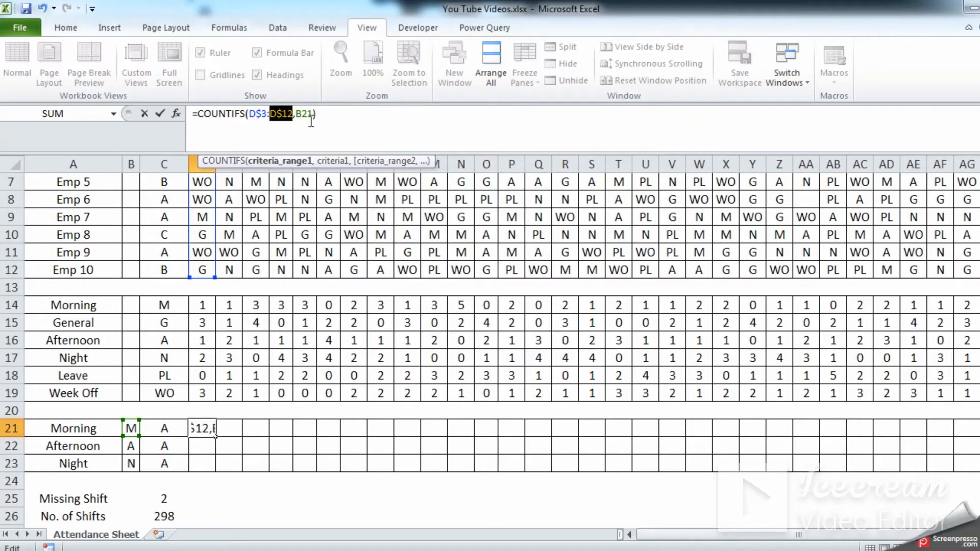
- Change the criterion in the D21 COUNTIFS formula to $B21, fixing only its column
click(310, 117)
key(F4)
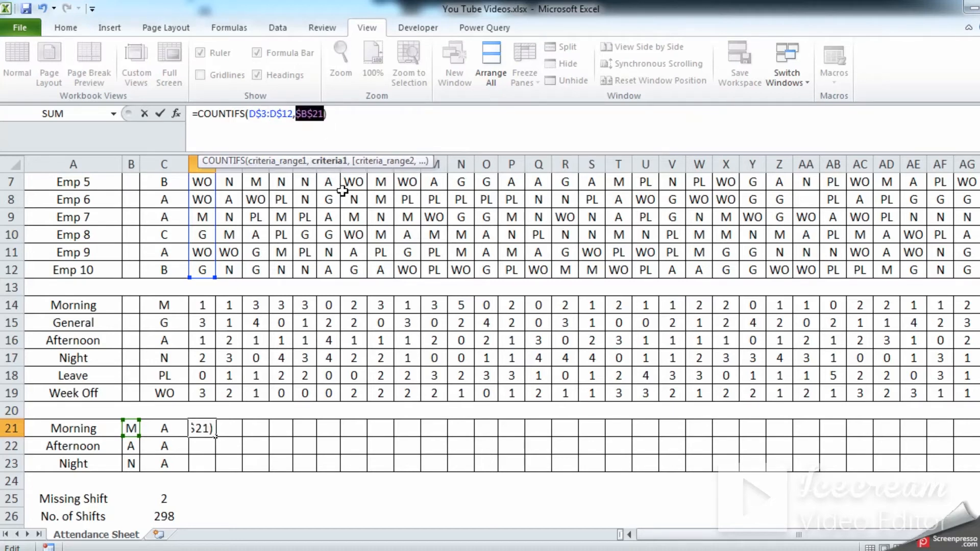
key(F4)
key(Return)
key(Up)
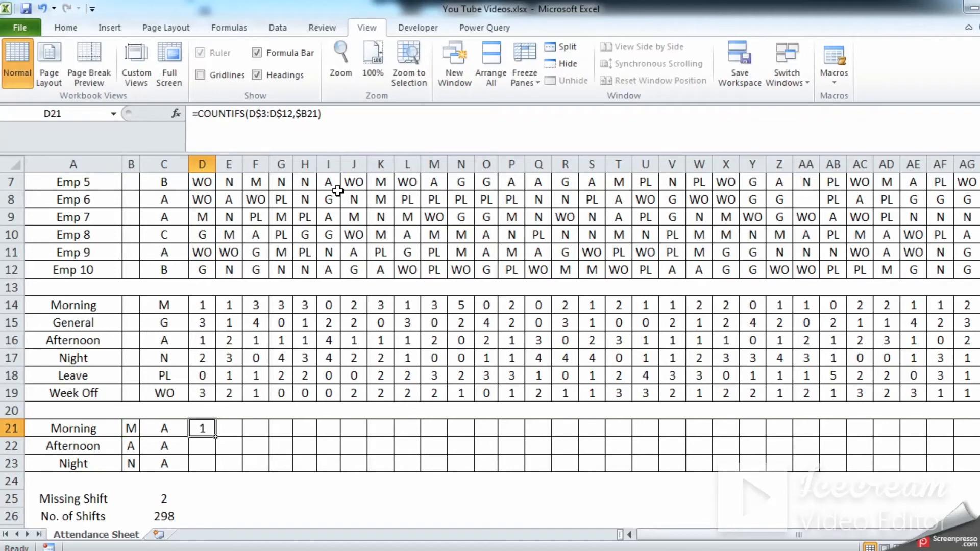
- Add the Skill Set cells C3:C12 as a second criteria range in the D21 COUNTIFS formula
click(321, 114)
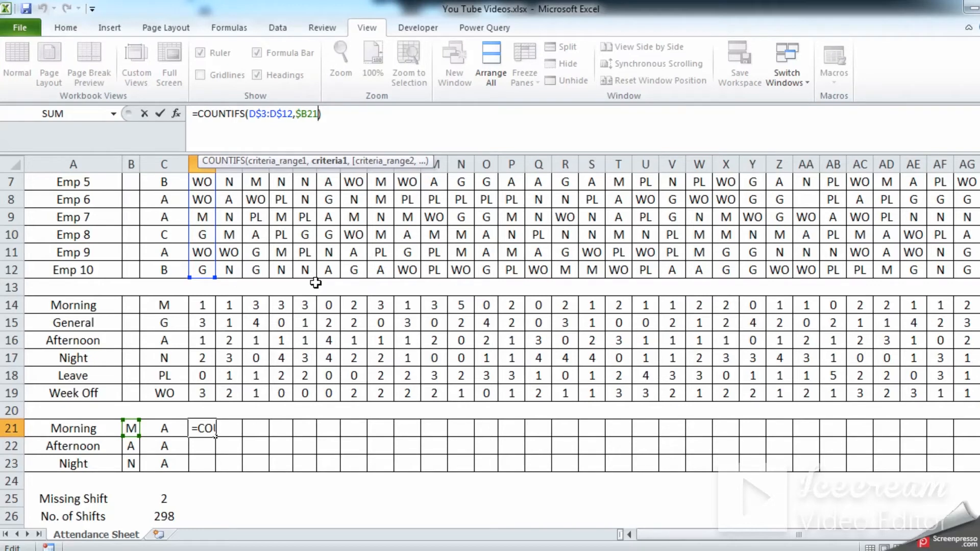
text(,)
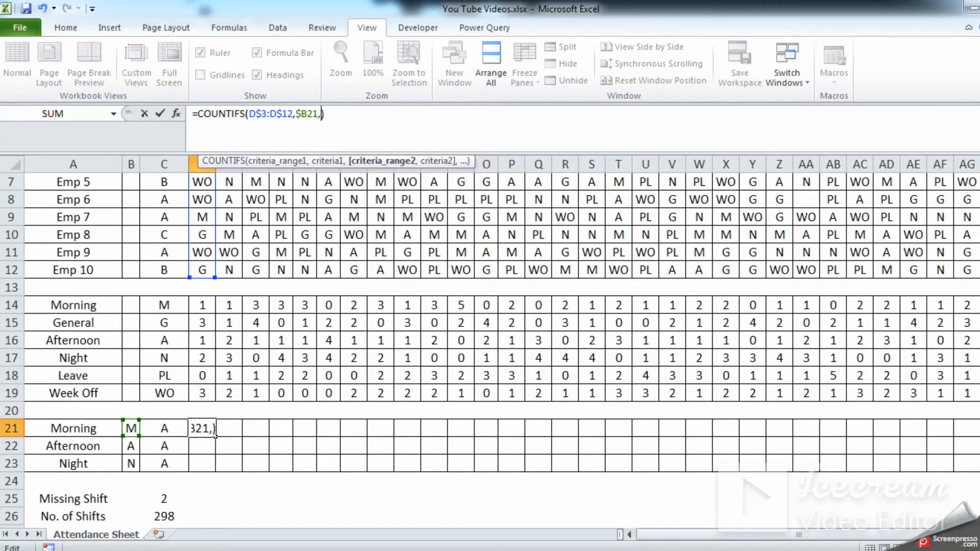
scroll(215, 434, up, 2)
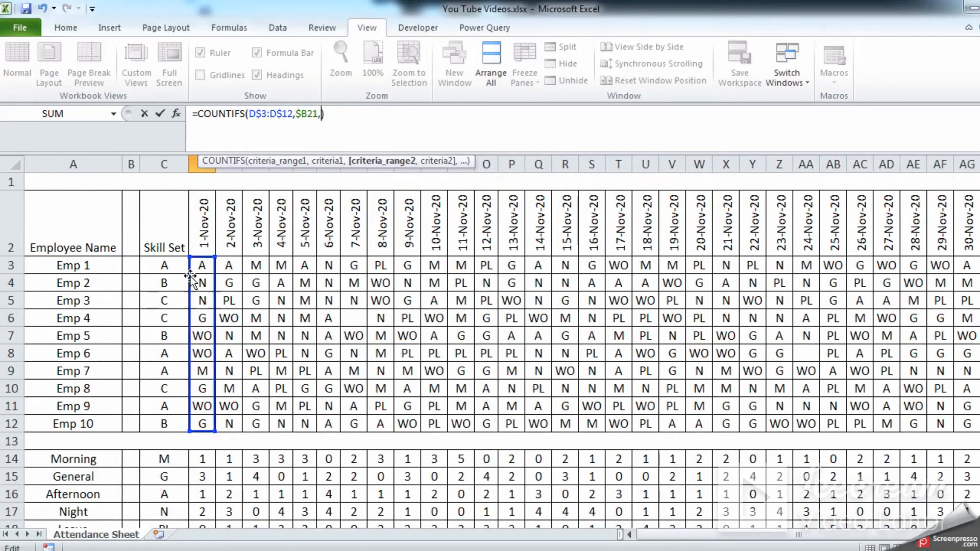
drag(170, 265, 163, 421)
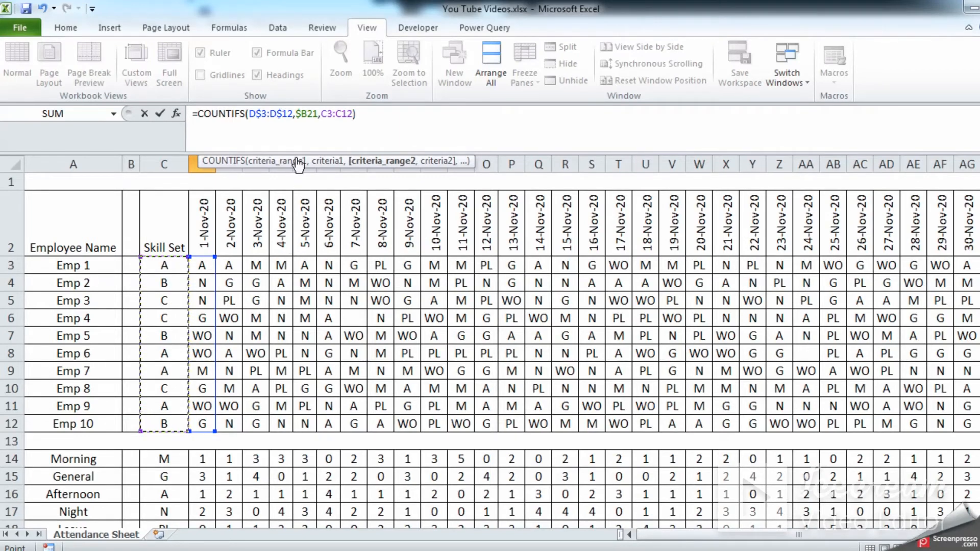
- Complete the D21 COUNTIFS formula with C21 as the criterion for the skill set range
text(,)
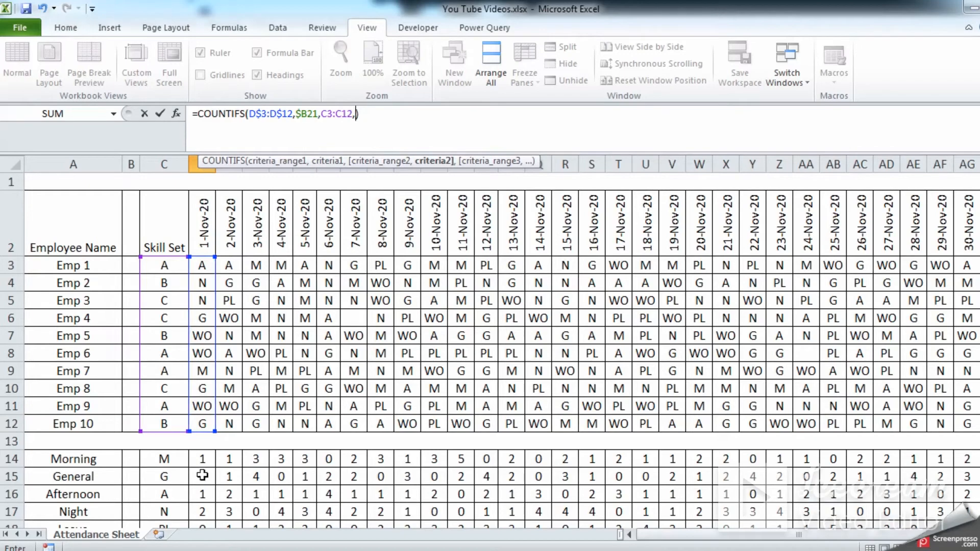
click(168, 493)
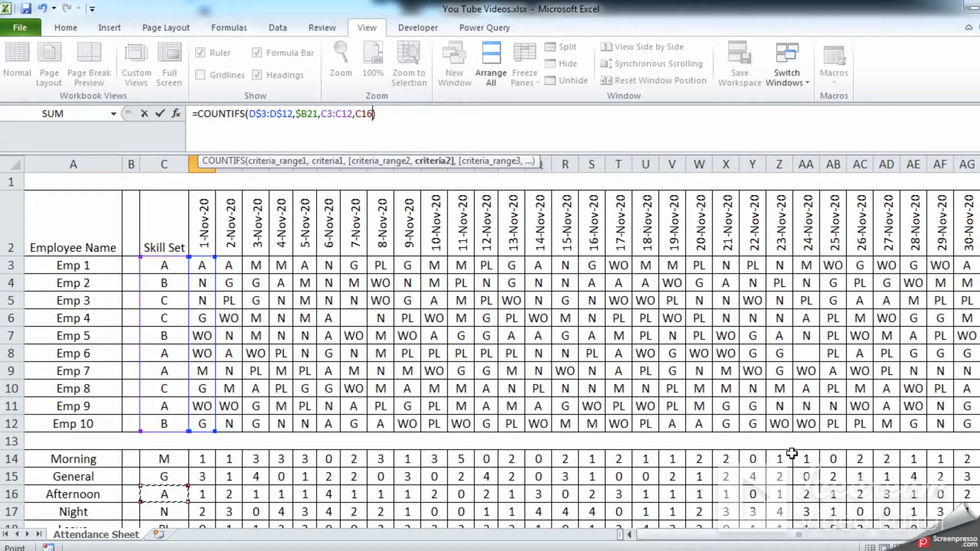
key(Down)
key(Down)
key(Down)
key(Down)
key(Down)
key(Down)
key(Down)
key(Down)
key(Up)
key(Up)
key(Up)
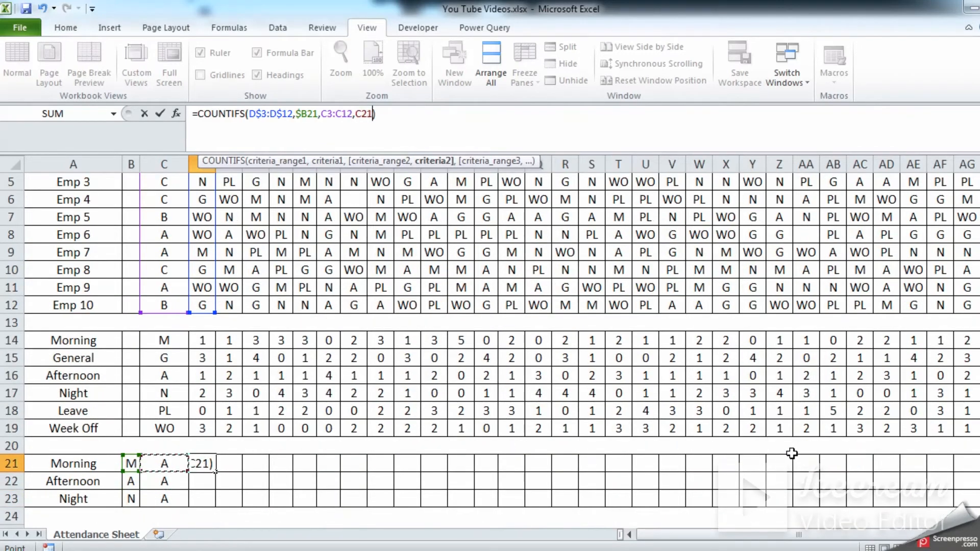
key(Return)
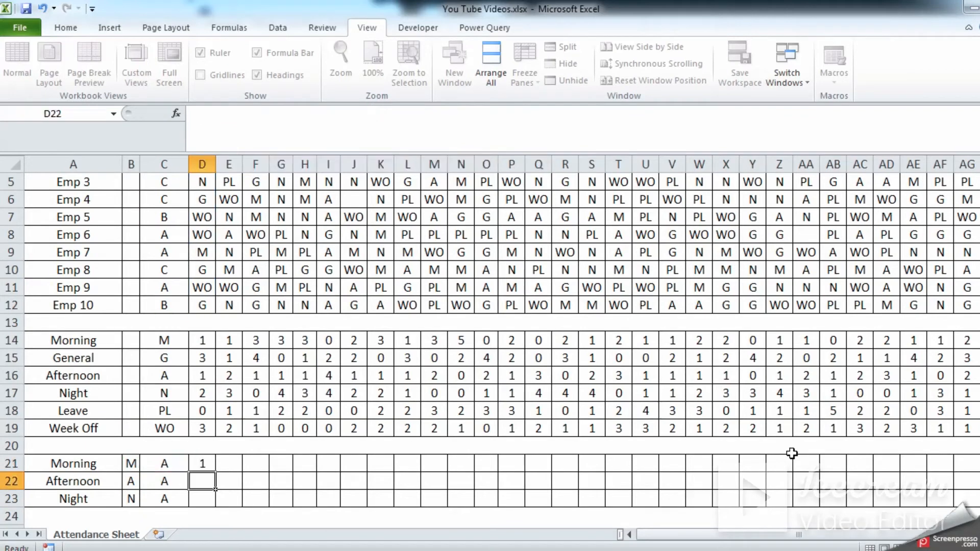
key(Up)
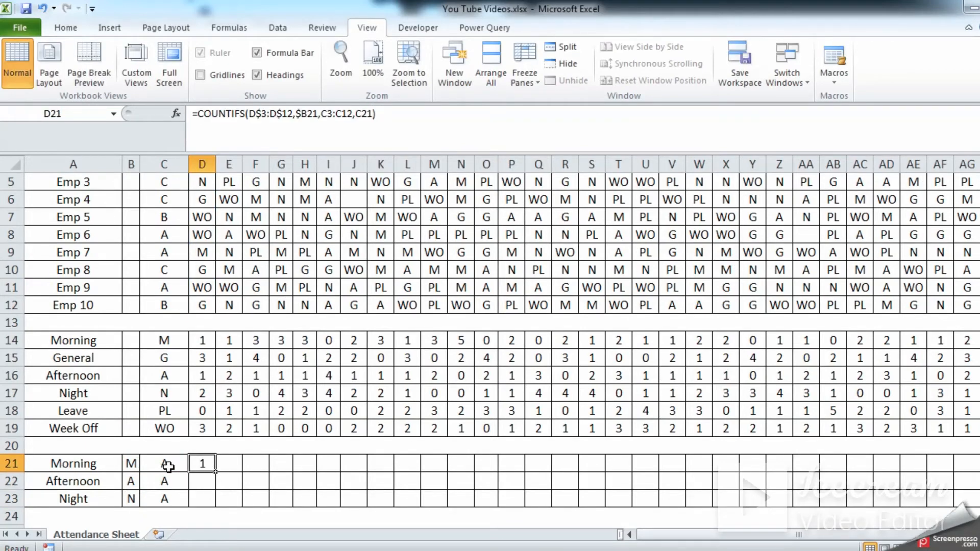
- Make the second criteria range in the D21 COUNTIFS formula fully absolute as $C$3:$C$12
scroll(204, 465, up, 2)
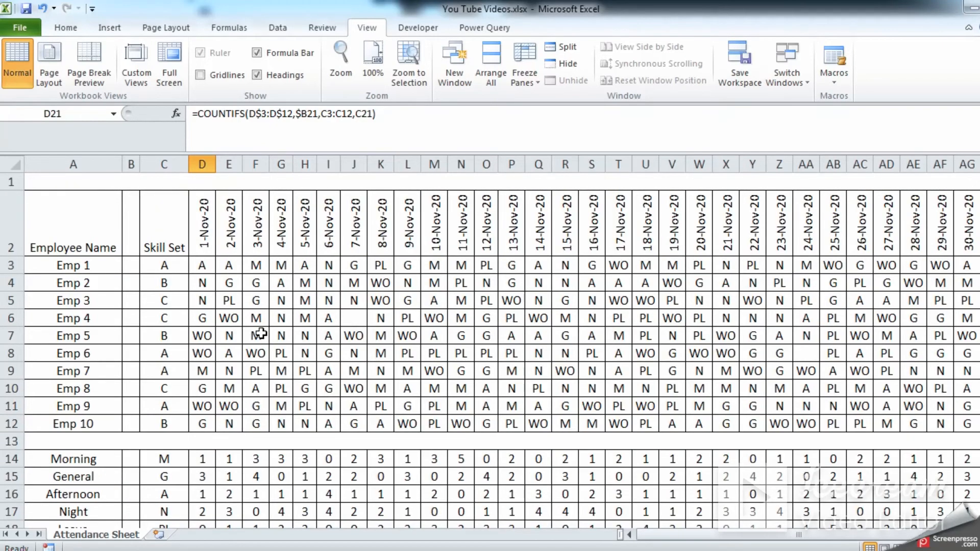
scroll(198, 387, down, 3)
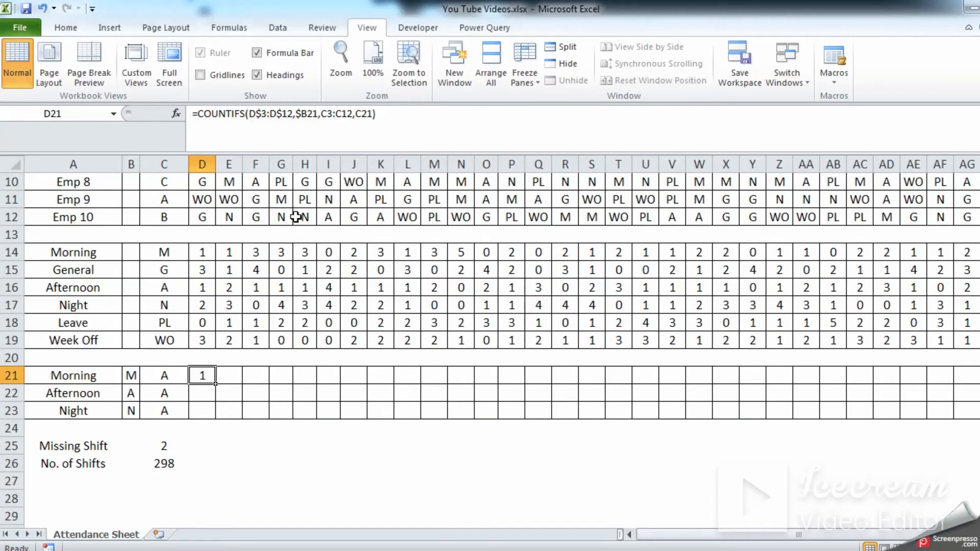
drag(322, 114, 347, 115)
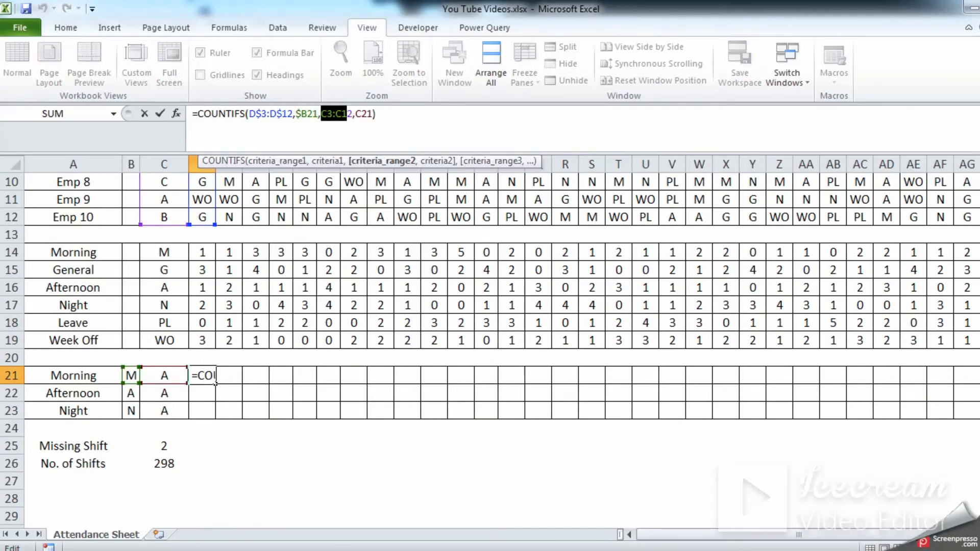
scroll(336, 187, up, 3)
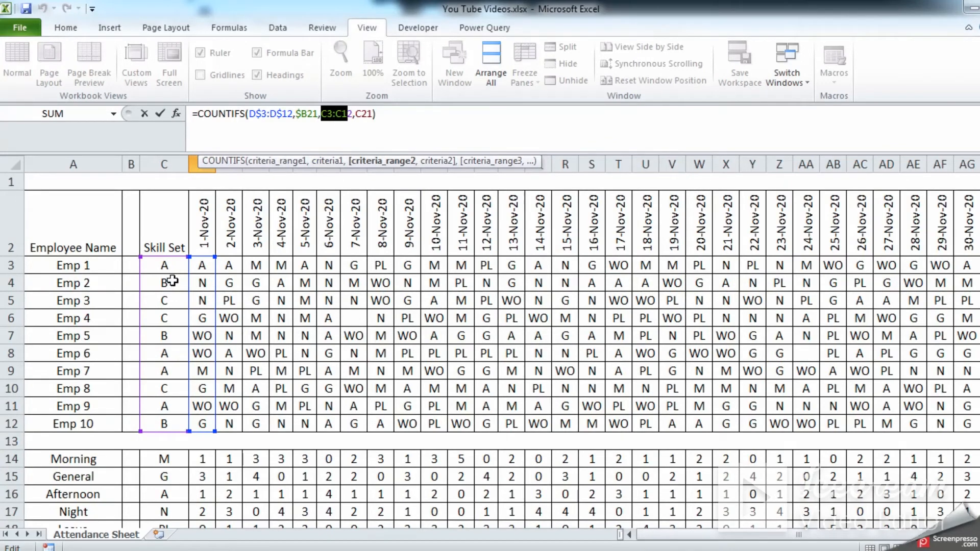
click(403, 115)
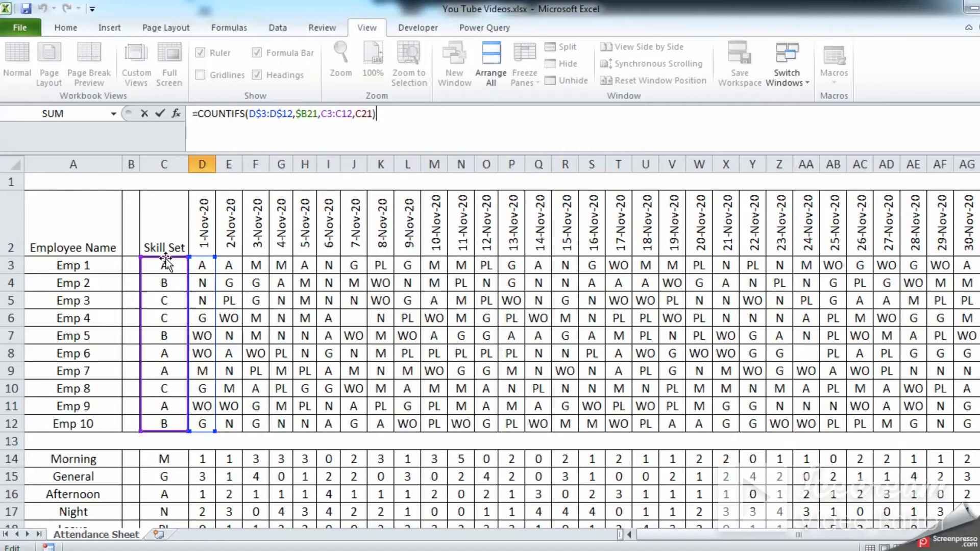
drag(321, 114, 348, 114)
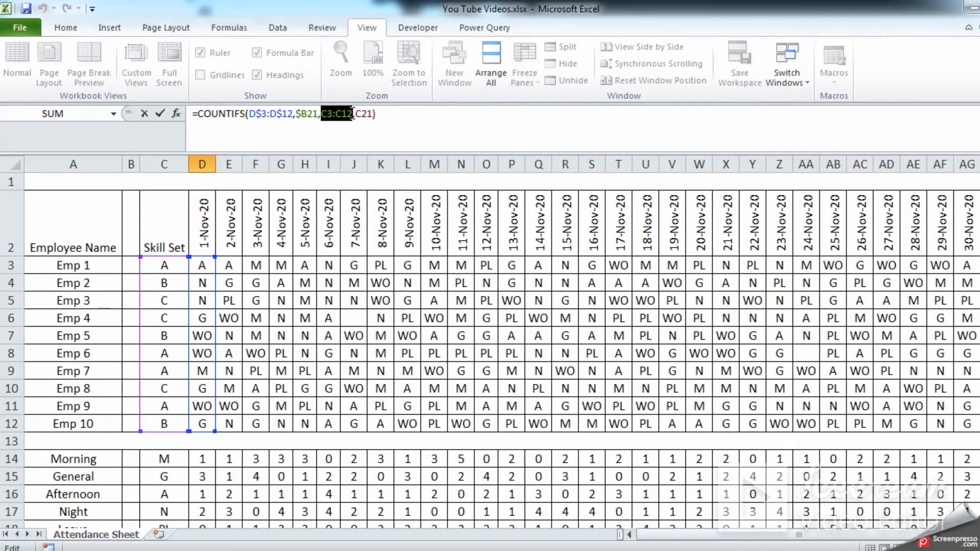
key(F4)
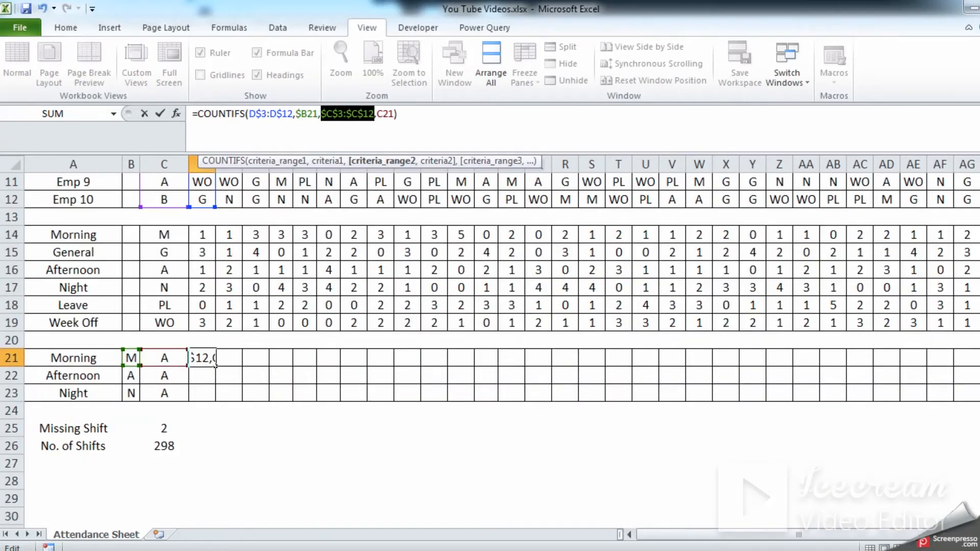
- Change the second criterion in the D21 COUNTIFS formula to $C21, fixing only its column
scroll(215, 359, up, 3)
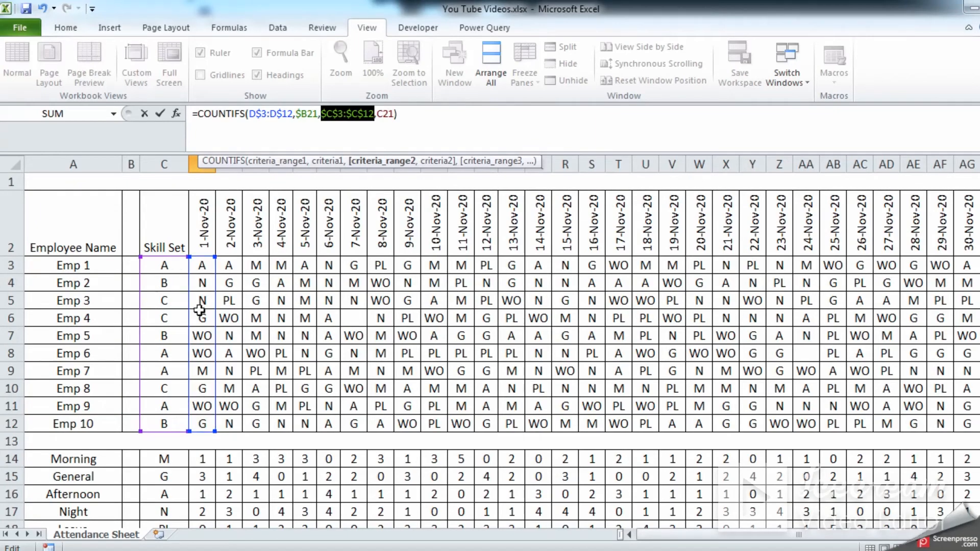
scroll(970, 408, down, 2)
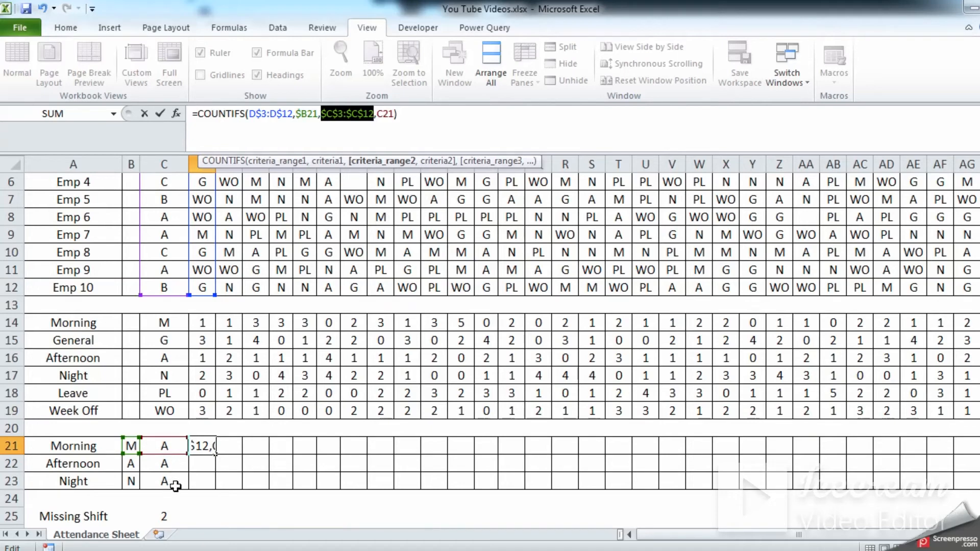
double_click(386, 114)
key(F4)
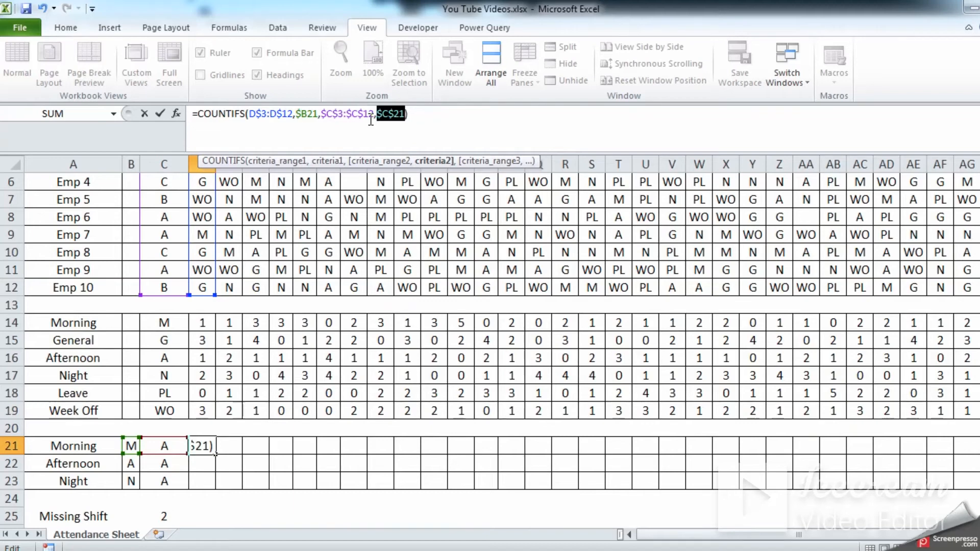
key(F4)
click(424, 115)
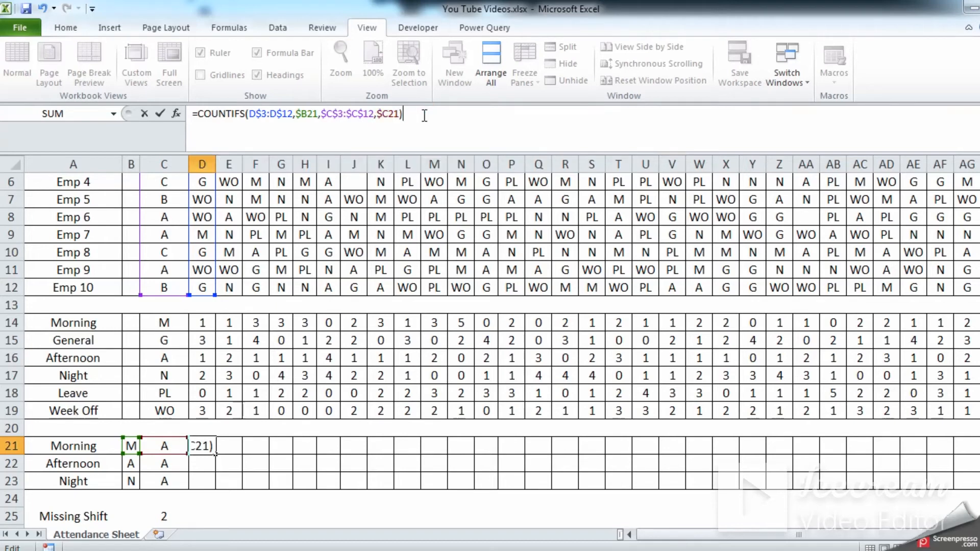
key(Return)
key(Up)
- Copy the D21 COUNTIFS formula across D21:AG23, covering Morning, Afternoon and Night for every November date
key(ctrl+c)
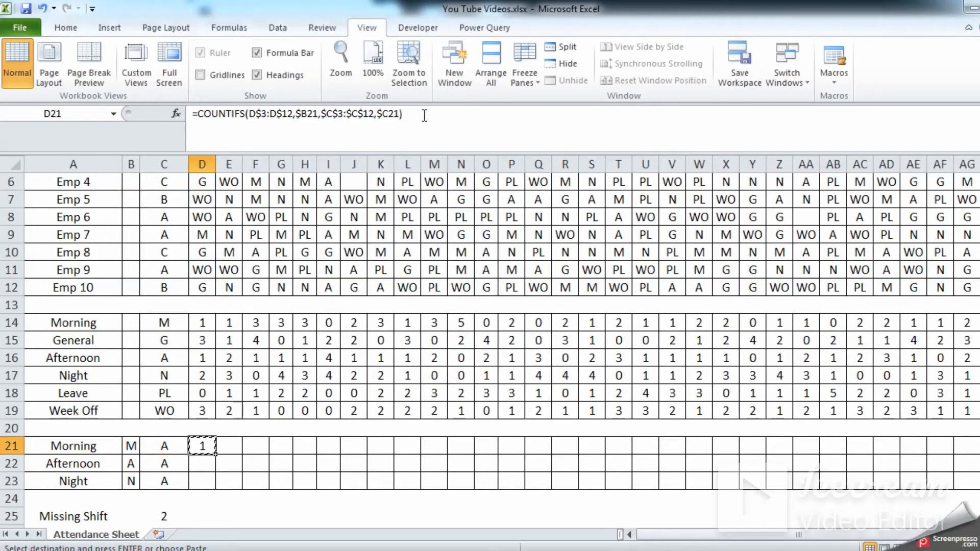
key(shift+Down)
key(shift+Down)
key(shift+Right)
key(shift+Right)
key(shift+Right)
key(shift+Right)
key(shift+Right)
key(shift+Right)
key(shift+Right)
key(shift+Right)
key(shift+Right)
key(shift+Right)
key(shift+Right)
key(shift+Right)
key(shift+Right)
key(shift+Right)
key(shift+Right)
key(shift+Right)
key(shift+Right)
key(shift+Right)
key(shift+Right)
key(shift+Right)
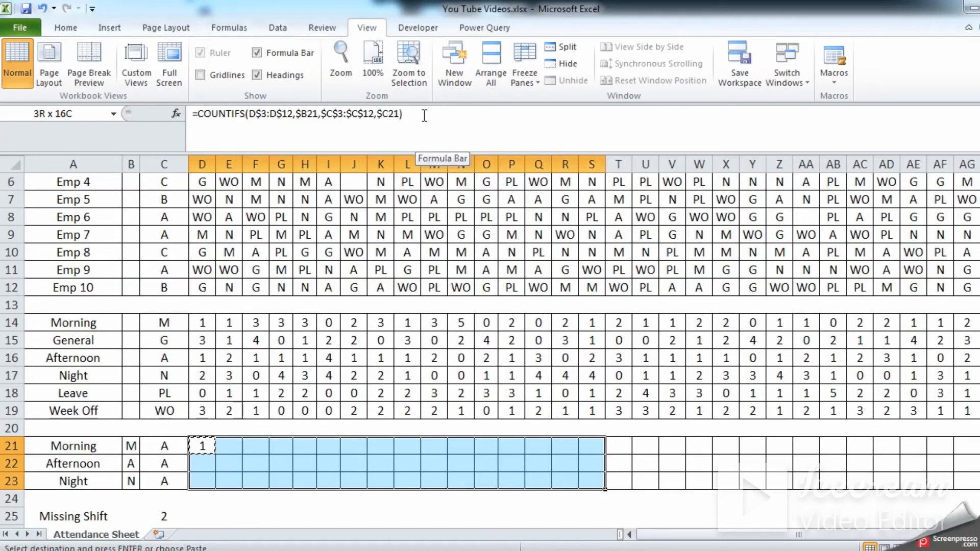
key(shift+Right)
key(shift+Right)
key(shift+Right)
key(shift+Right)
key(shift+Right)
key(shift+Right)
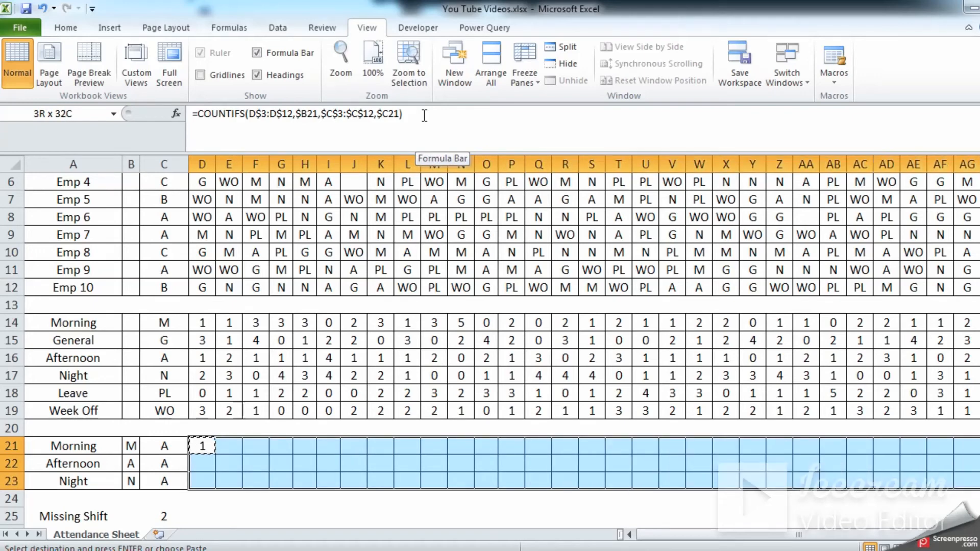
key(shift+Left)
key(Return)
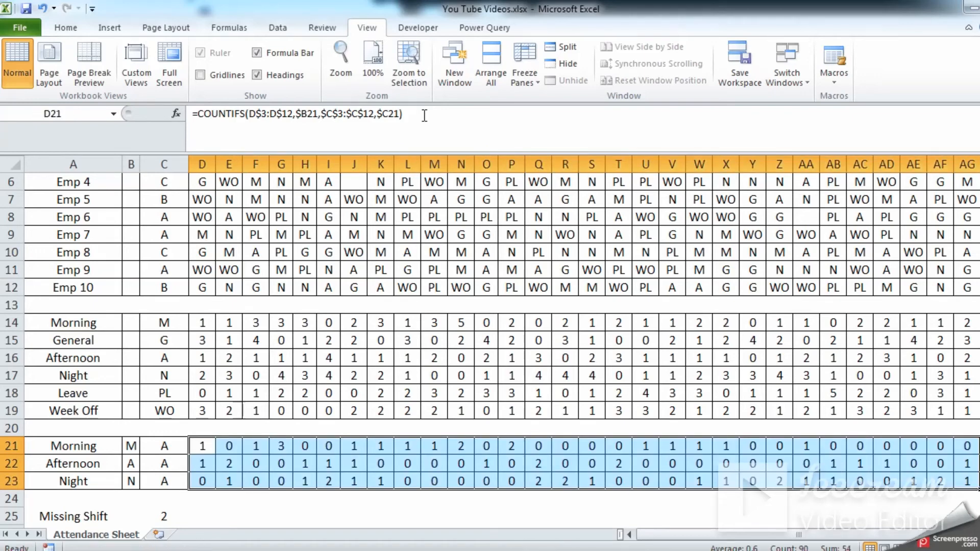
- Examine the copied COUNTIFS formulas in D22 and H22 against the skill set criteria and the attendance entries
key(Left)
key(Down)
key(Right)
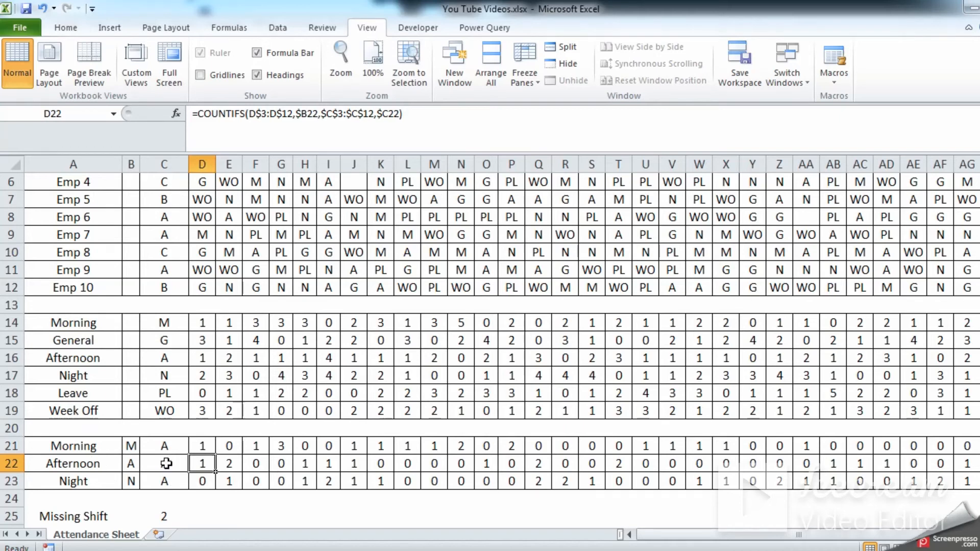
click(160, 448)
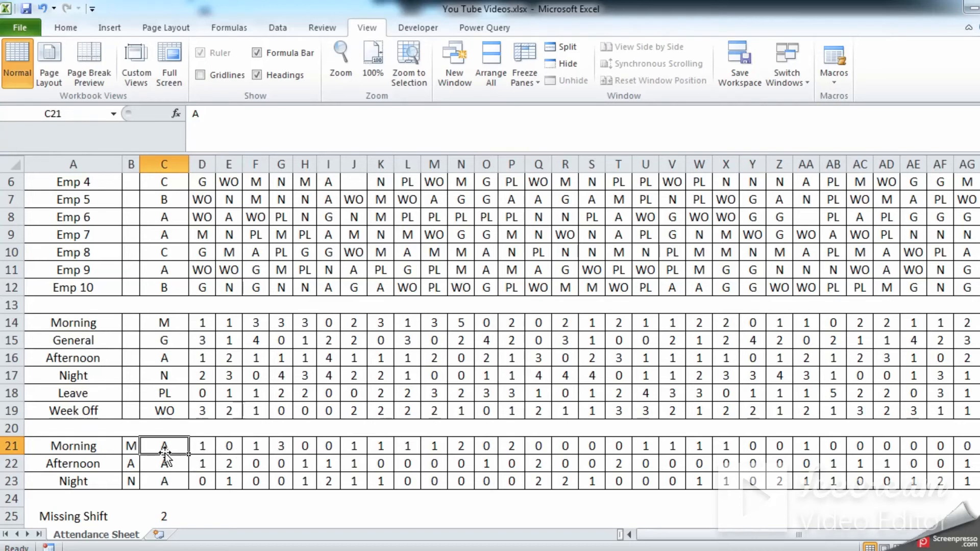
click(304, 463)
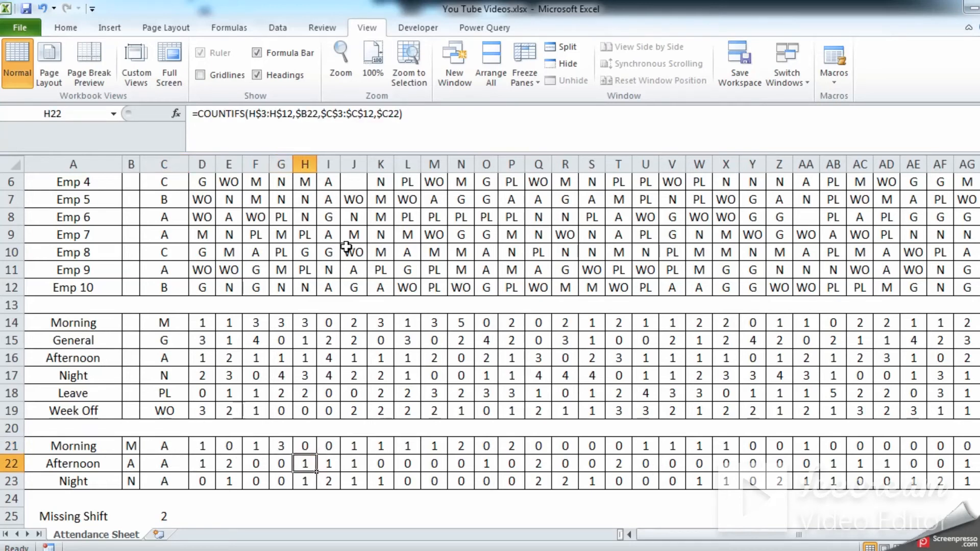
scroll(303, 306, down, 2)
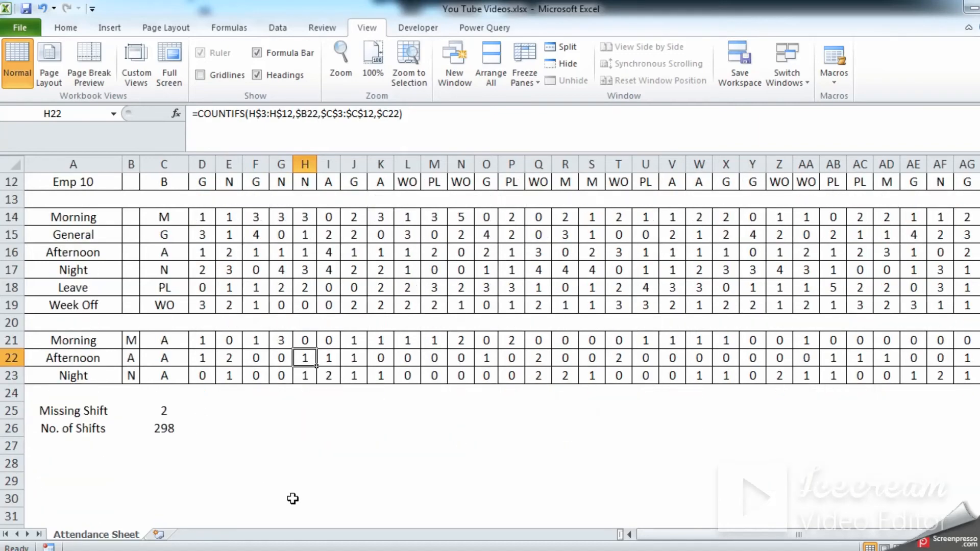
scroll(213, 499, up, 4)
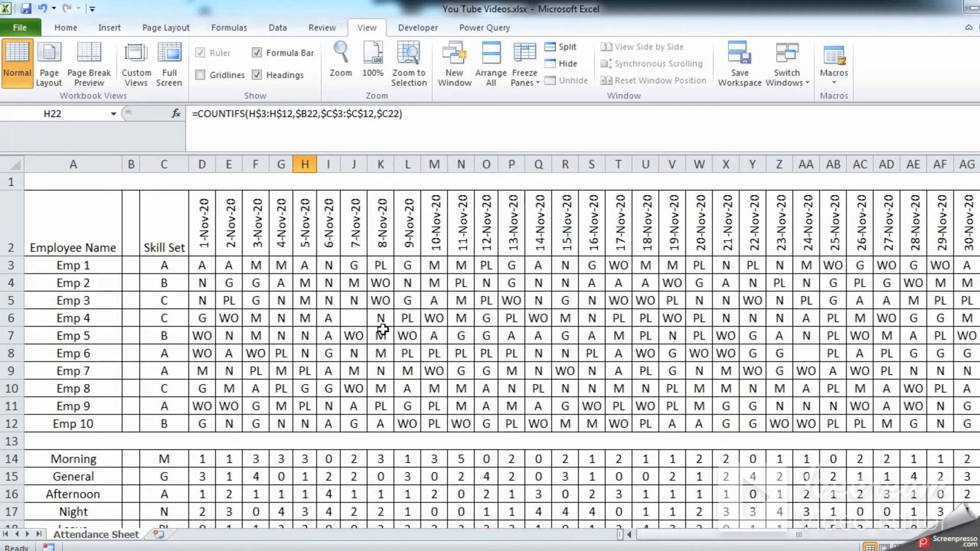
scroll(610, 337, down, 4)
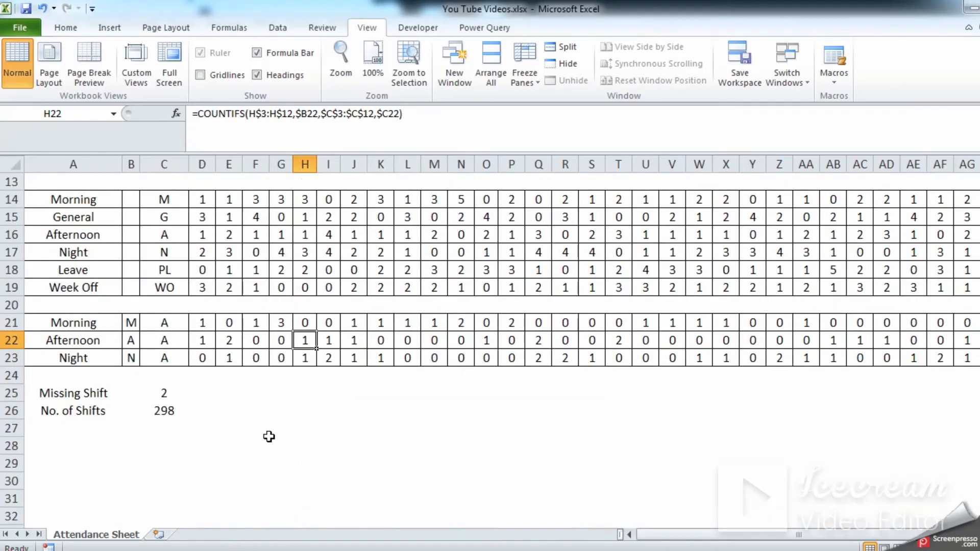
- Clear the Missing Shift cell C25 and enter =COUNTBLANK(D3:AG12) to count the empty attendance cells
click(156, 393)
key(Delete)
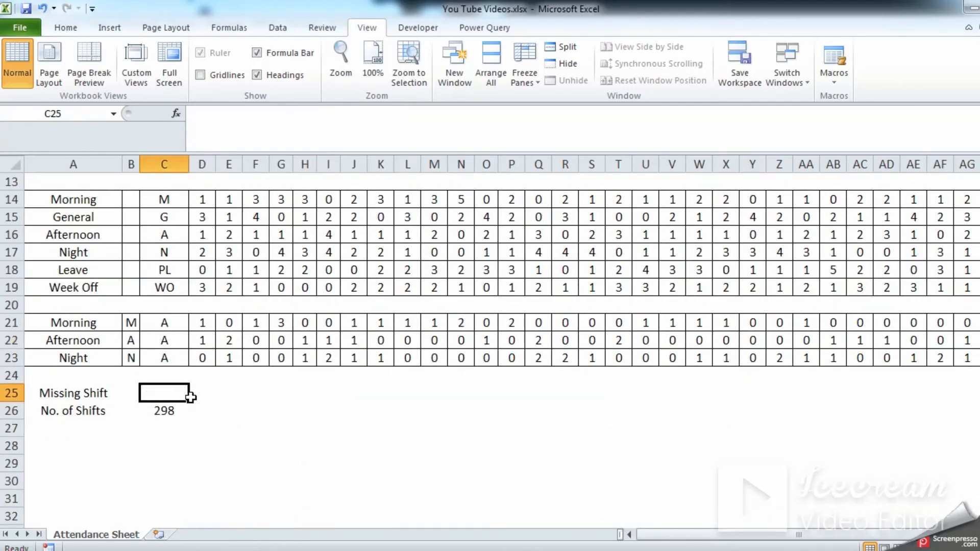
text(=COUNT)
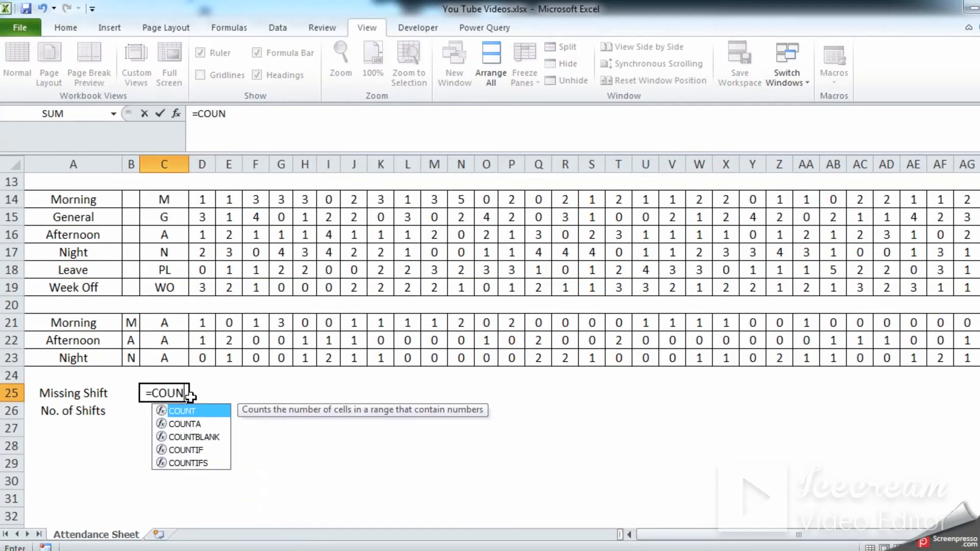
key(Down)
key(Down)
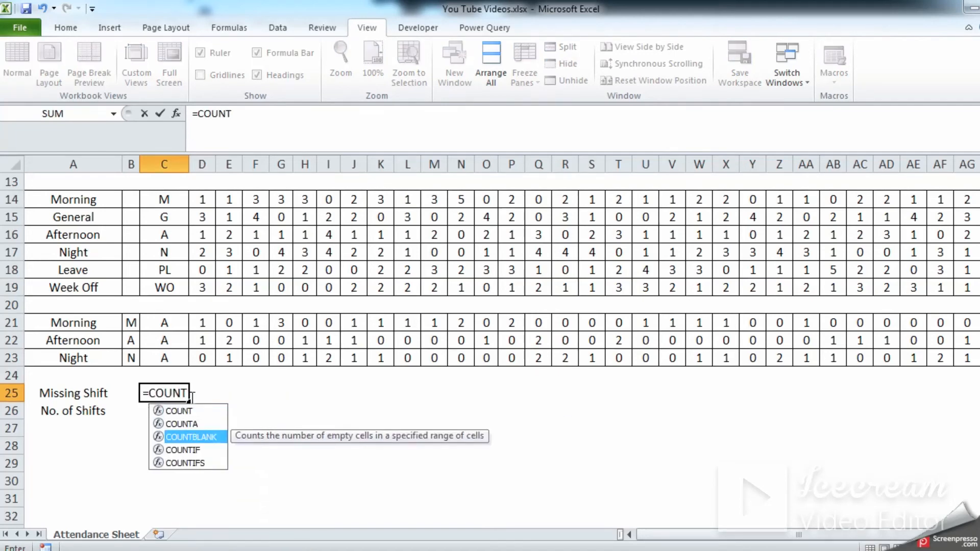
key(Tab)
scroll(191, 397, up, 4)
drag(202, 267, 963, 427)
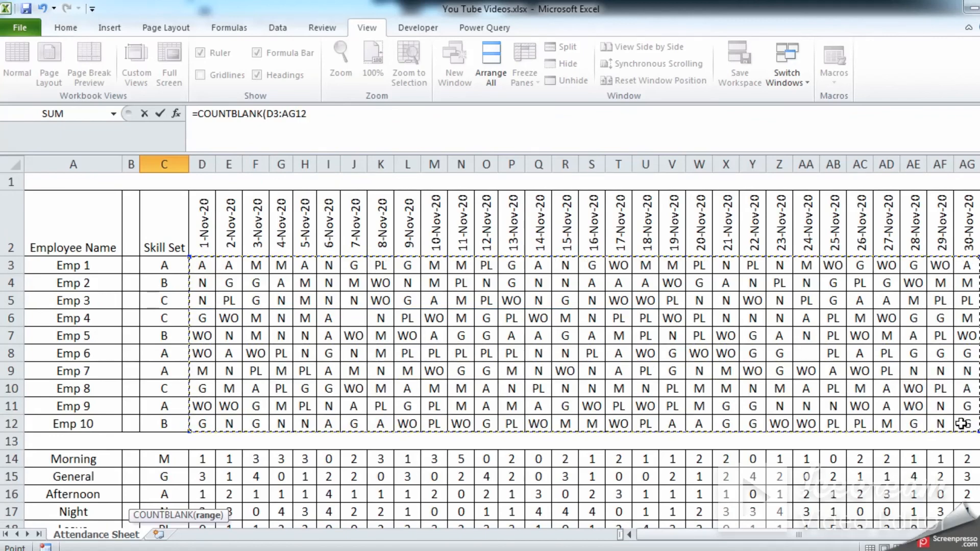
key(Return)
key(Up)
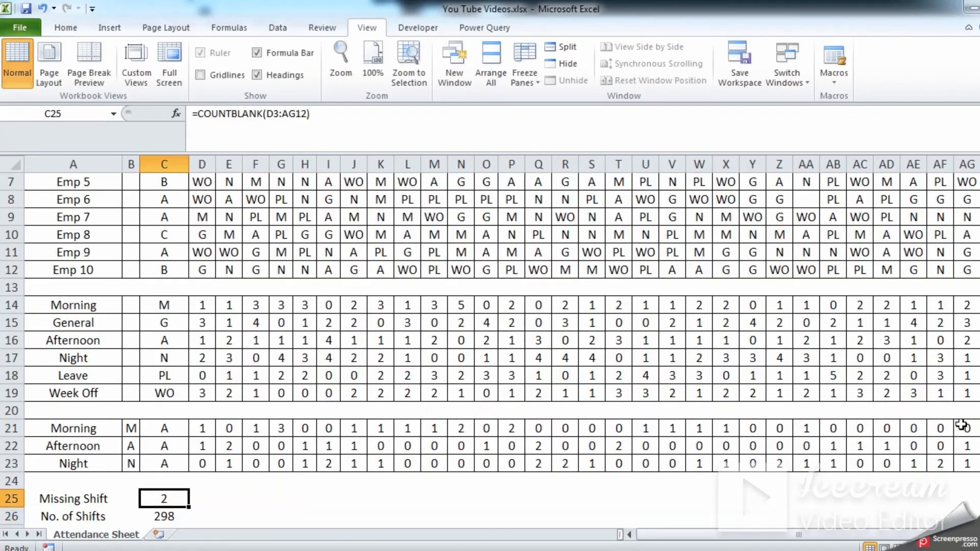
- Fill the empty attendance cells, entering A in J6 and G in AA8, and check the Missing Shift count in C25
scroll(609, 432, up, 2)
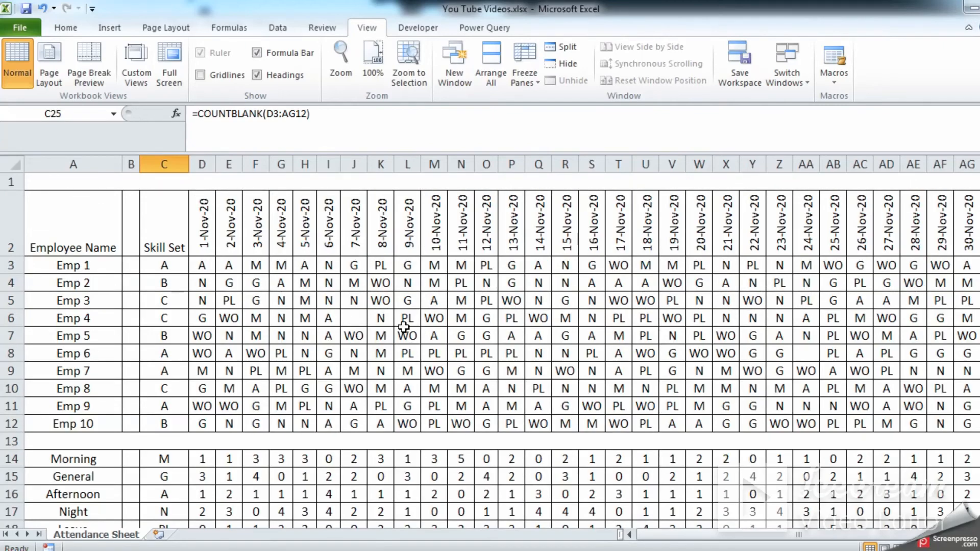
click(361, 318)
text(A)
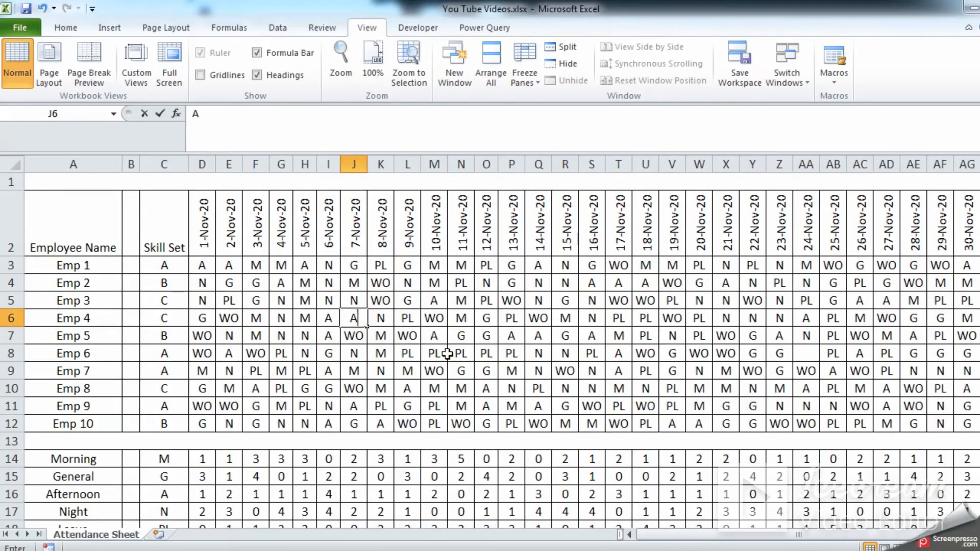
click(808, 357)
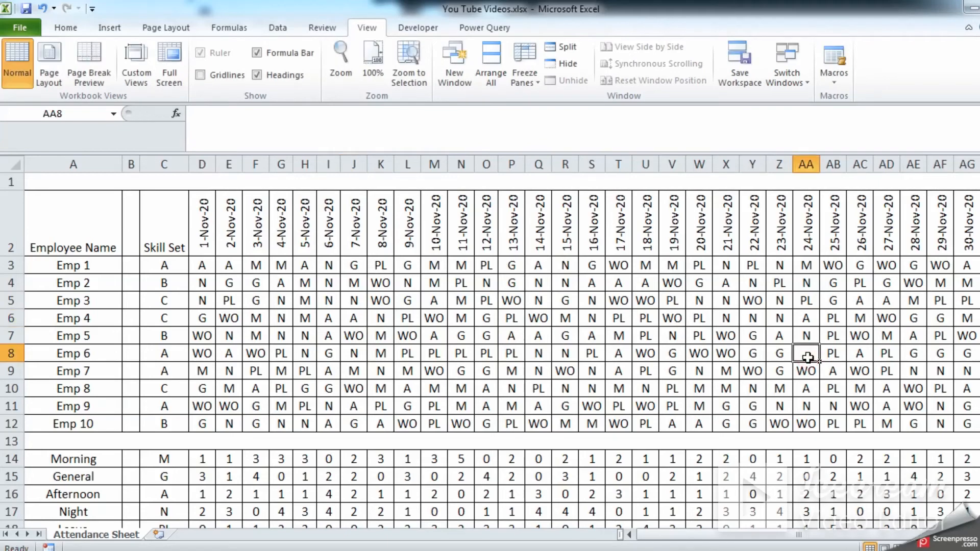
key(Right)
scroll(692, 422, down, 4)
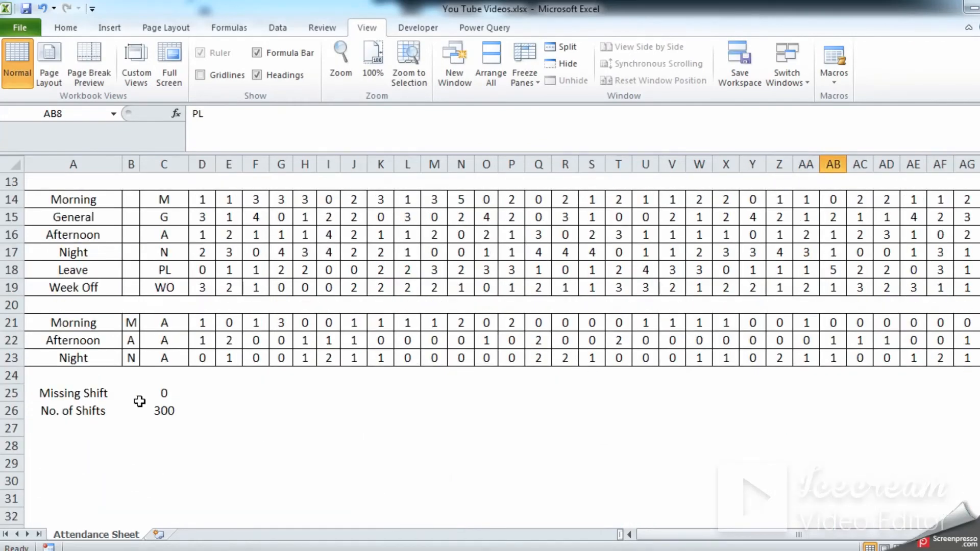
click(162, 392)
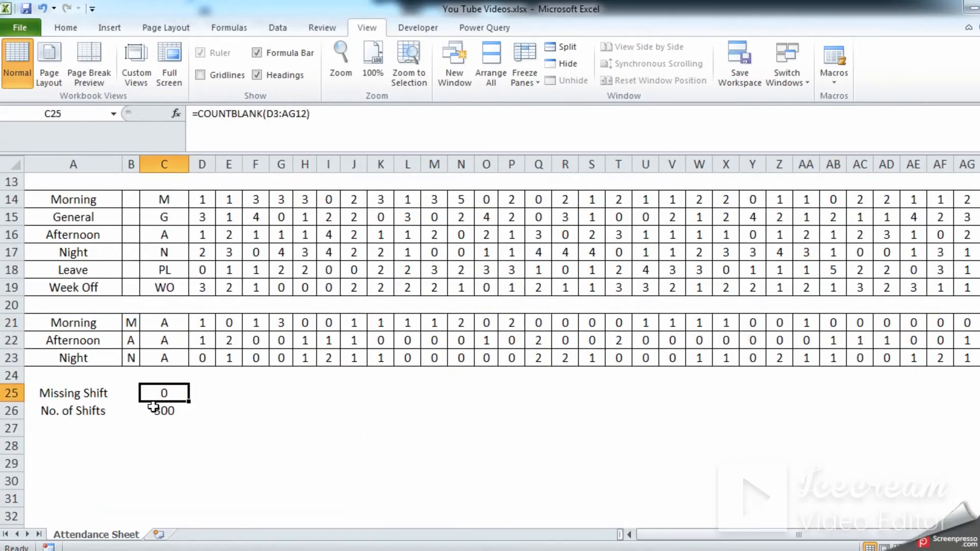
- Try counting the attendance entries in the No. of Shifts cell C26 with =COUNT(D3:AG12)
click(180, 415)
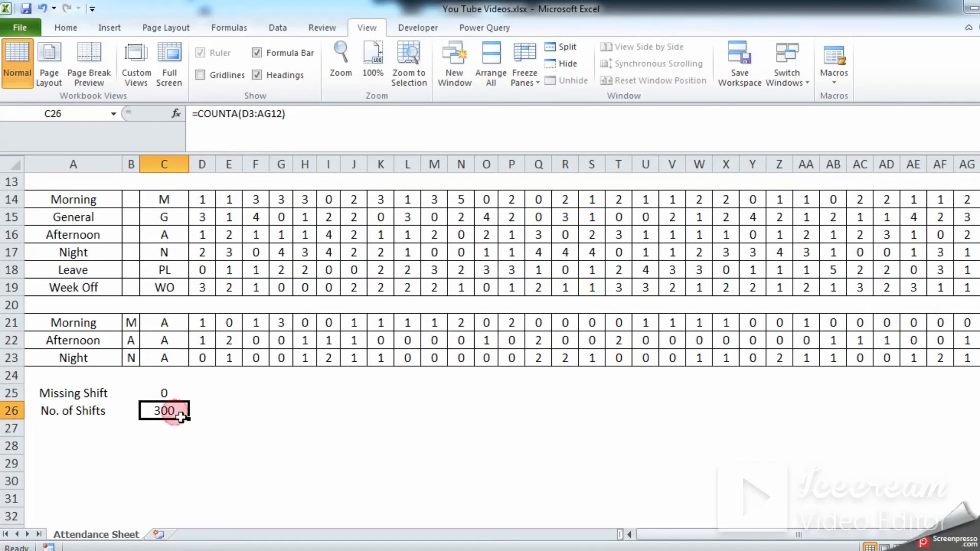
scroll(203, 449, up, 4)
scroll(235, 433, down, 2)
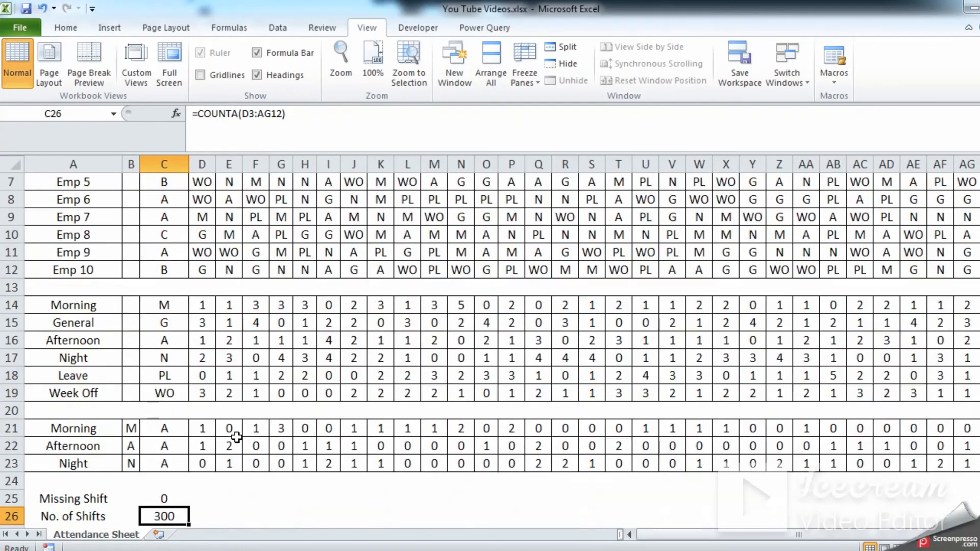
text(=)
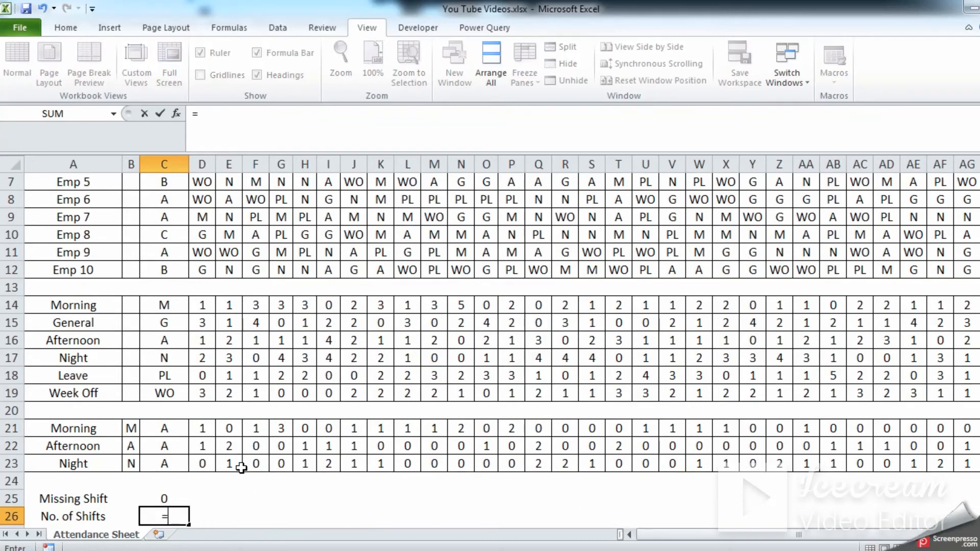
text(COUNT)
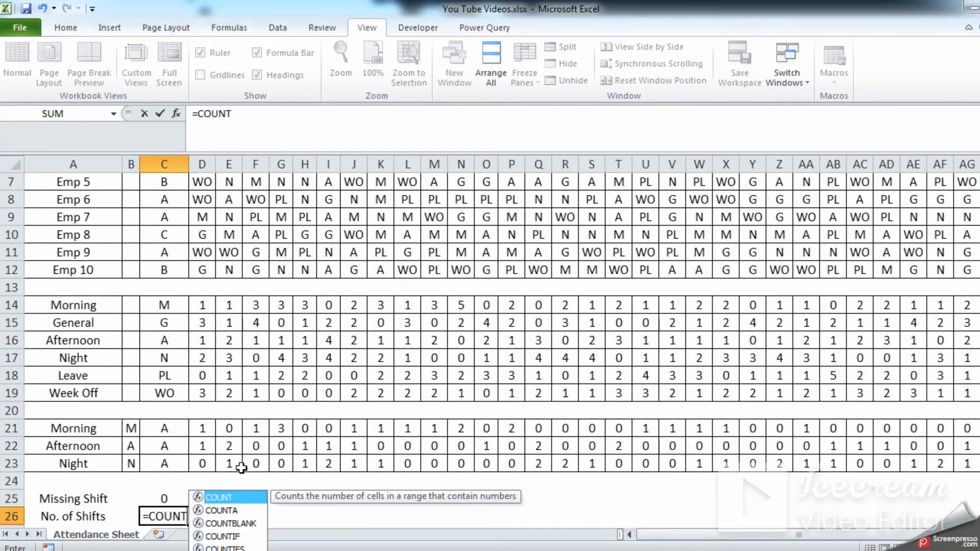
text(A)
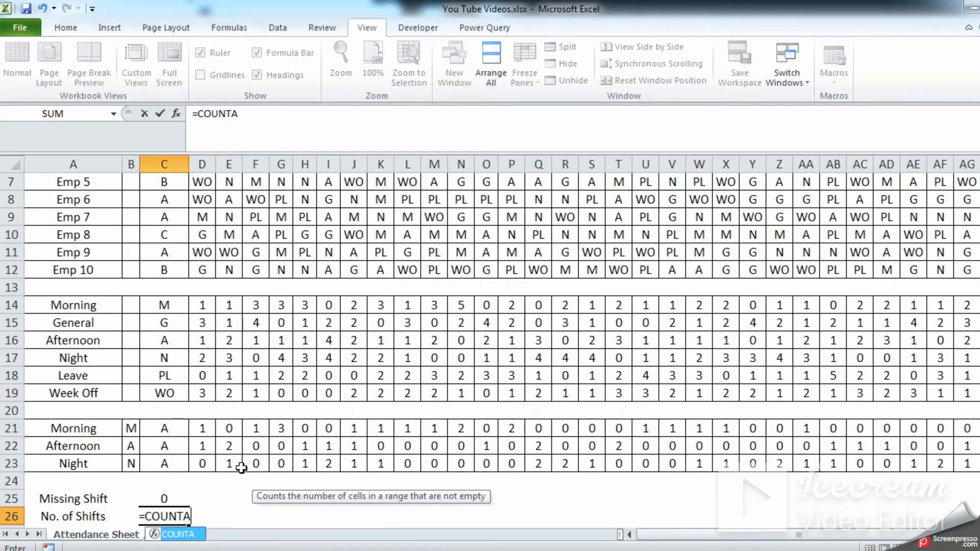
key(BackSpace)
text(()
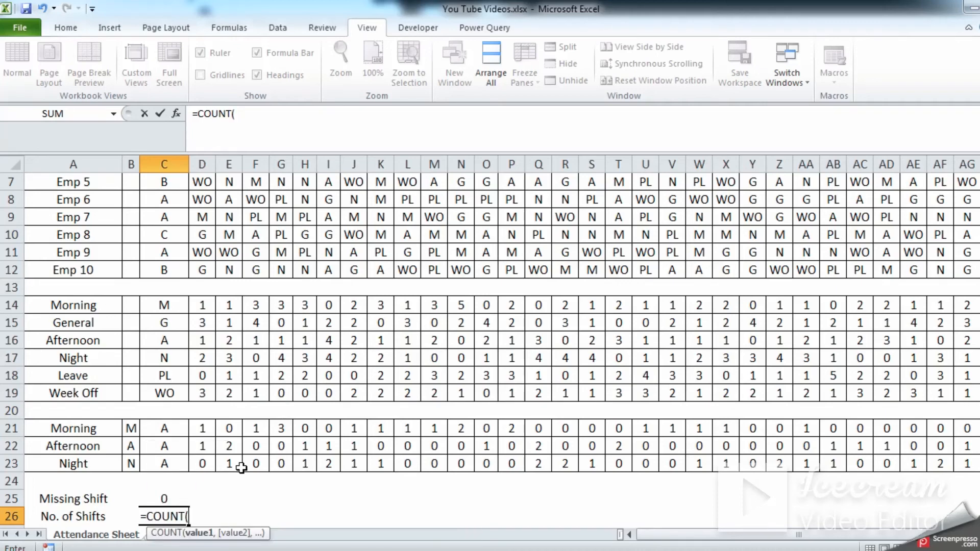
scroll(219, 411, up, 2)
drag(206, 266, 963, 433)
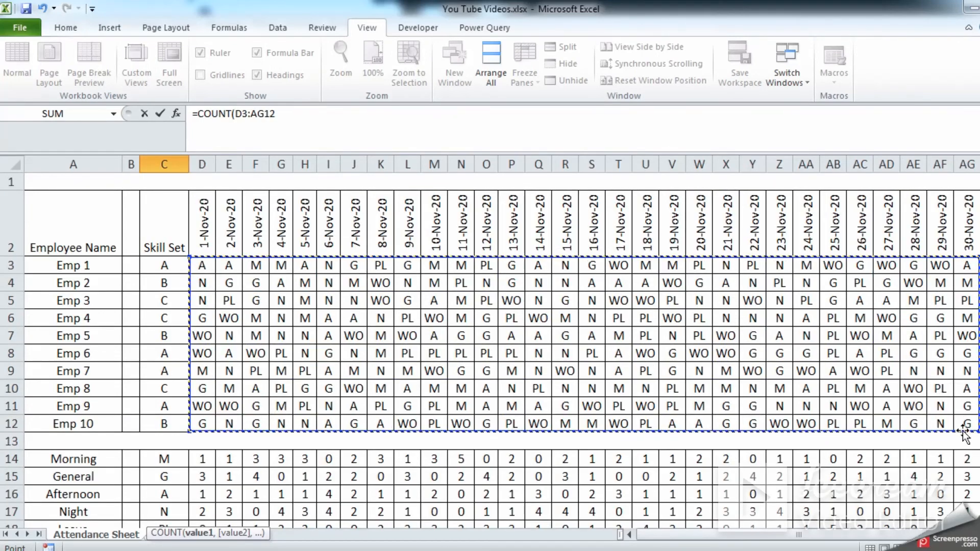
key(Return)
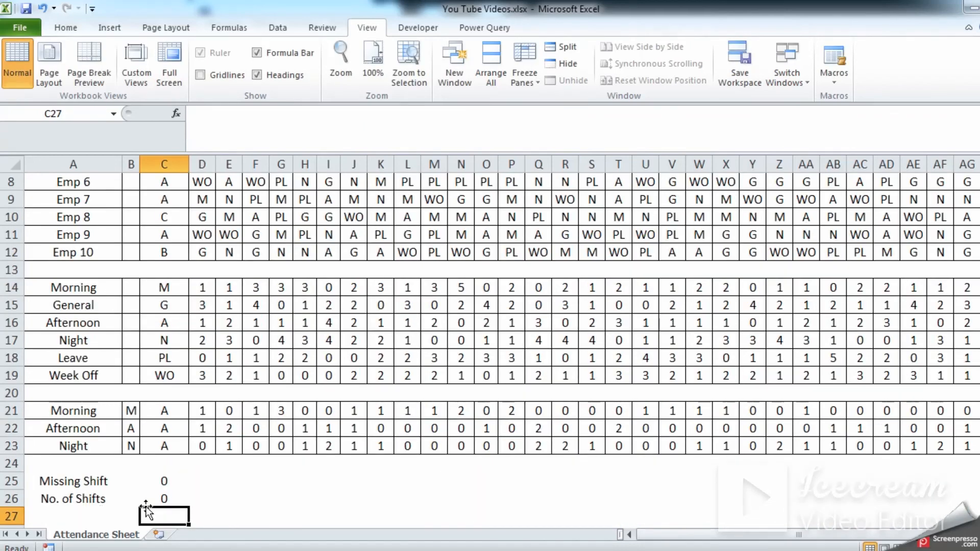
- Replace the No. of Shifts formula in C26 with =COUNTA(D3:AG12) to count all non-empty attendance cells
click(163, 499)
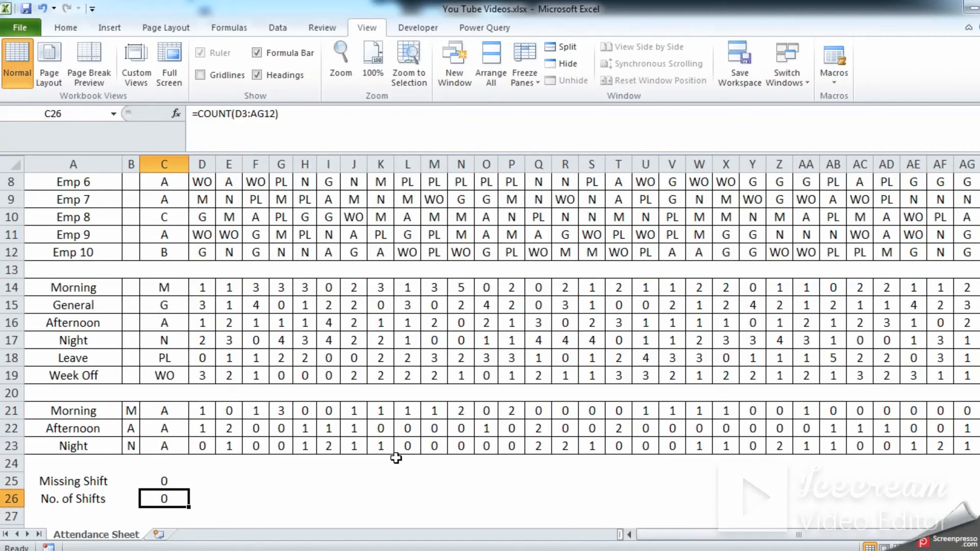
scroll(396, 458, up, 3)
scroll(245, 360, down, 1)
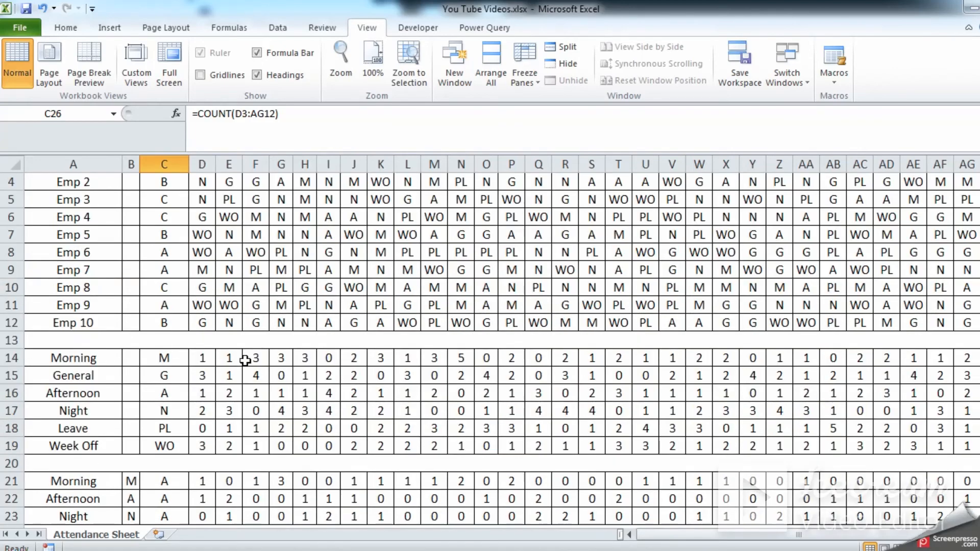
scroll(286, 440, down, 2)
text(=COUNTI)
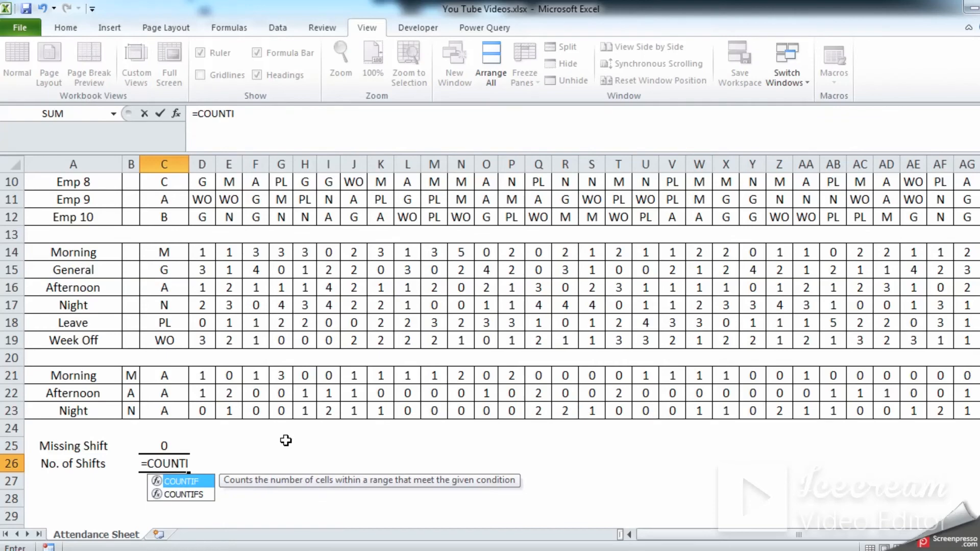
key(BackSpace)
text(A)
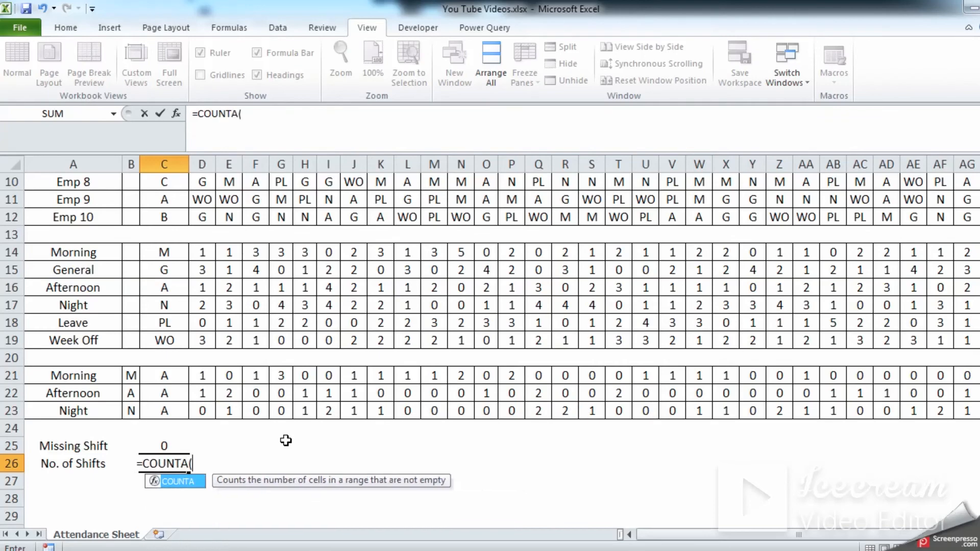
text(()
scroll(286, 441, up, 3)
click(207, 268)
drag(208, 269, 964, 421)
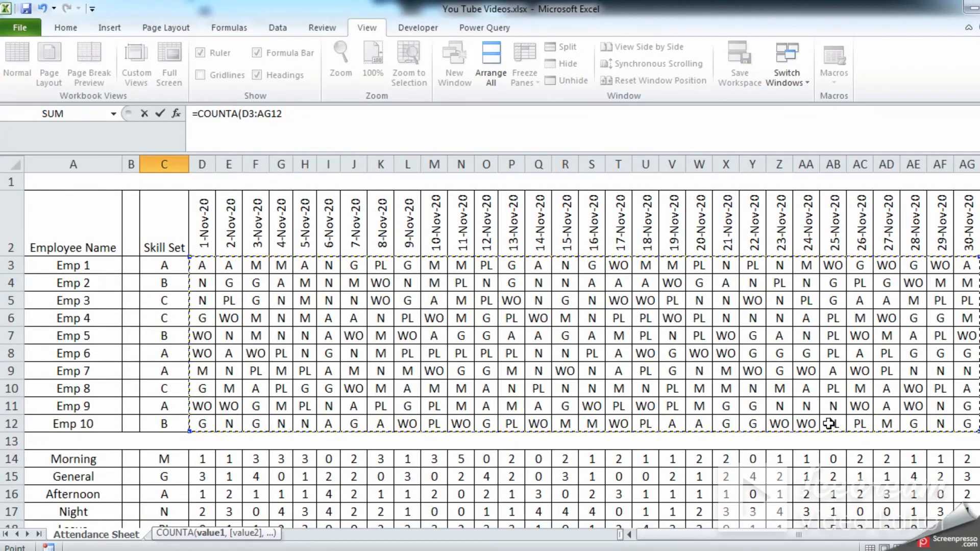
key(Return)
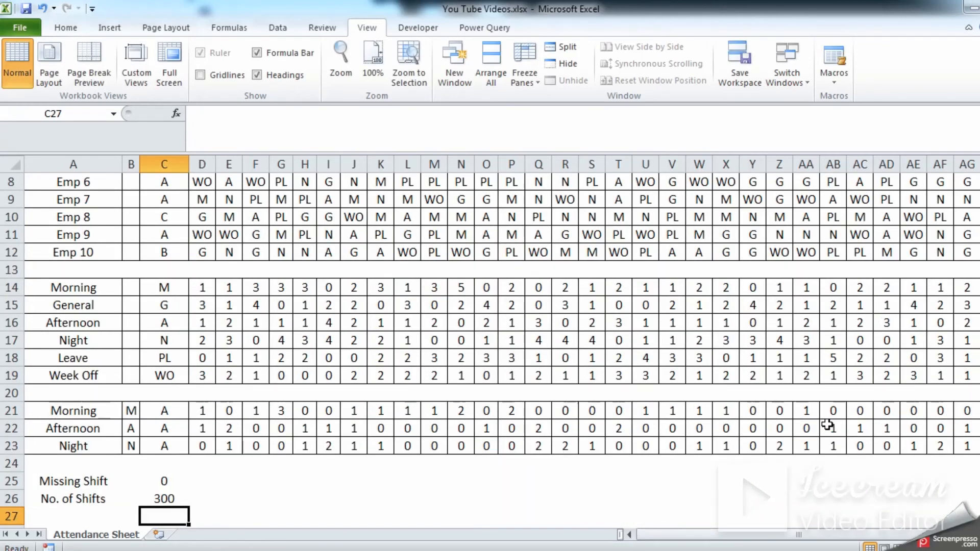
click(158, 493)
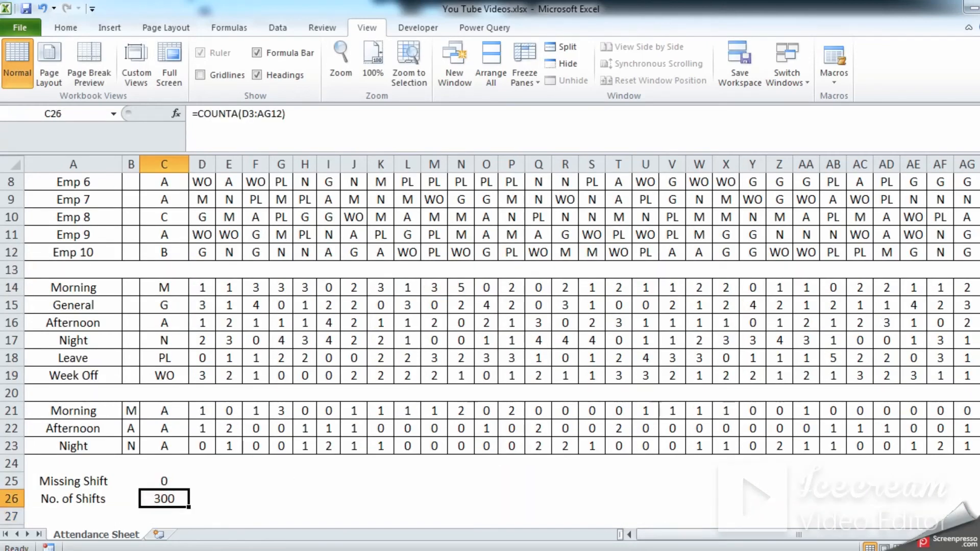
- Review the list of functions below the Skill Set table, down to the Conditional Formatting entry in AL21
scroll(898, 482, right, 3)
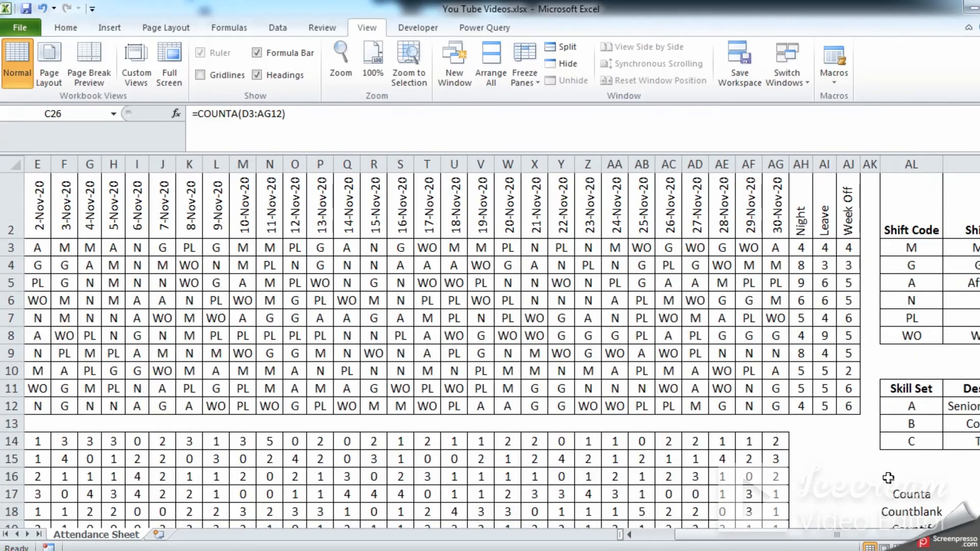
scroll(899, 483, up, 2)
scroll(898, 510, down, 1)
click(899, 466)
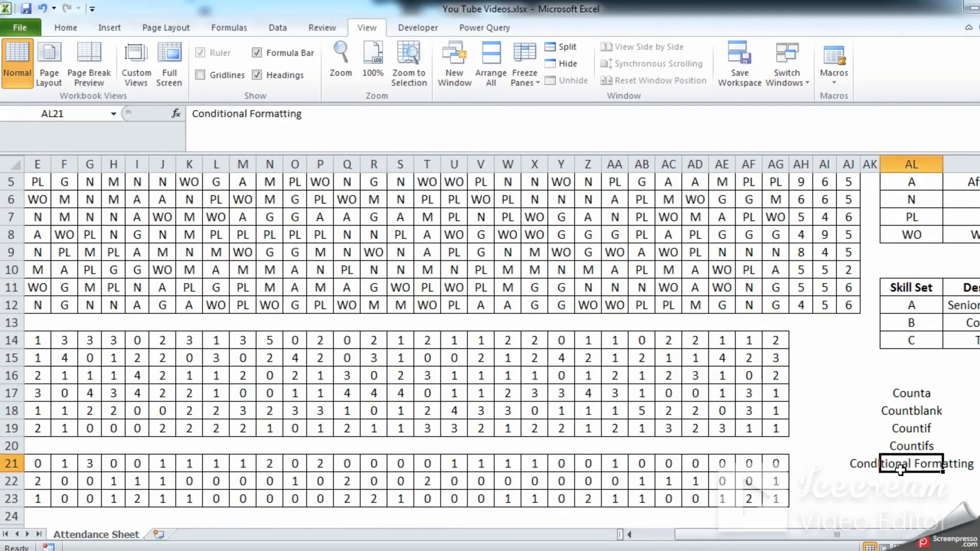
drag(883, 536, 789, 533)
scroll(628, 490, up, 1)
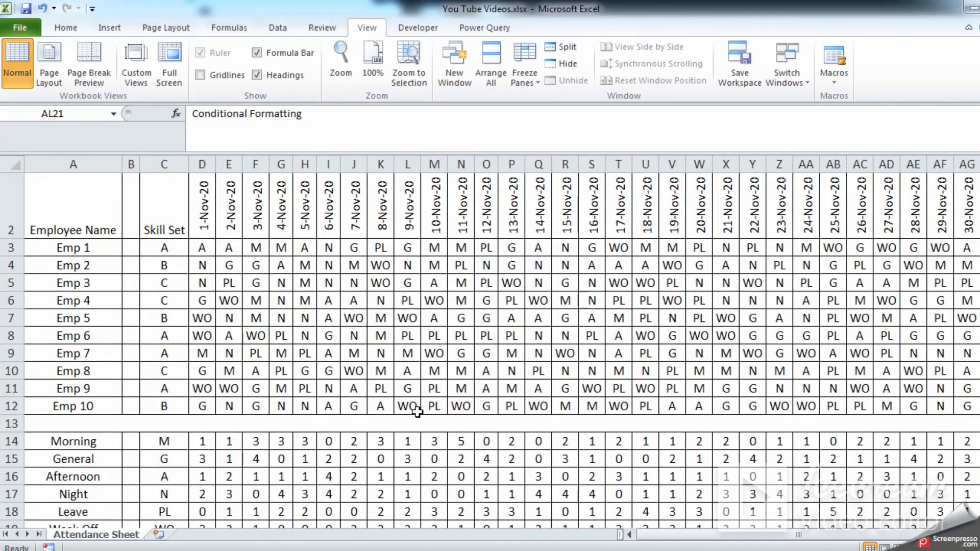
- Start a Text That Contains conditional formatting rule for the text PL on the attendance entries D3:AG12
scroll(502, 351, right, 1)
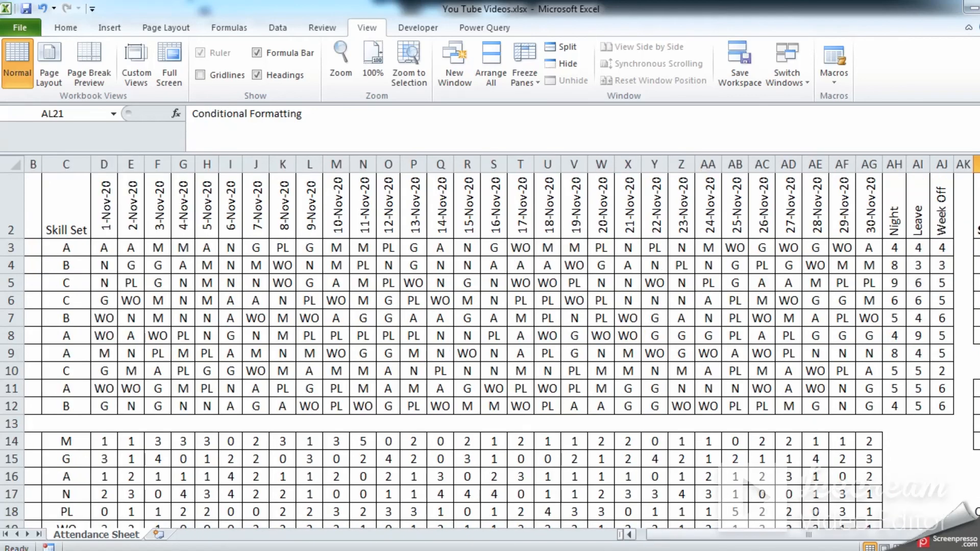
drag(104, 249, 859, 408)
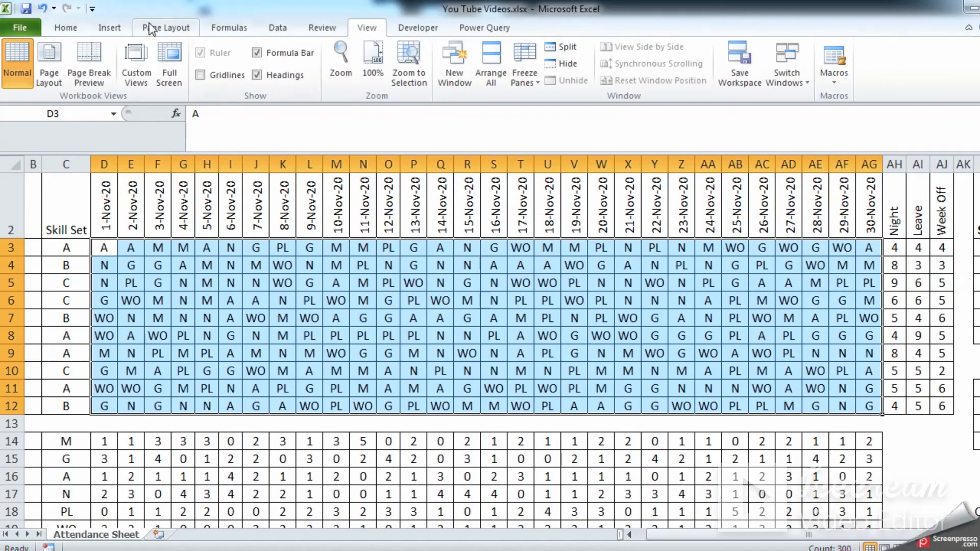
click(271, 28)
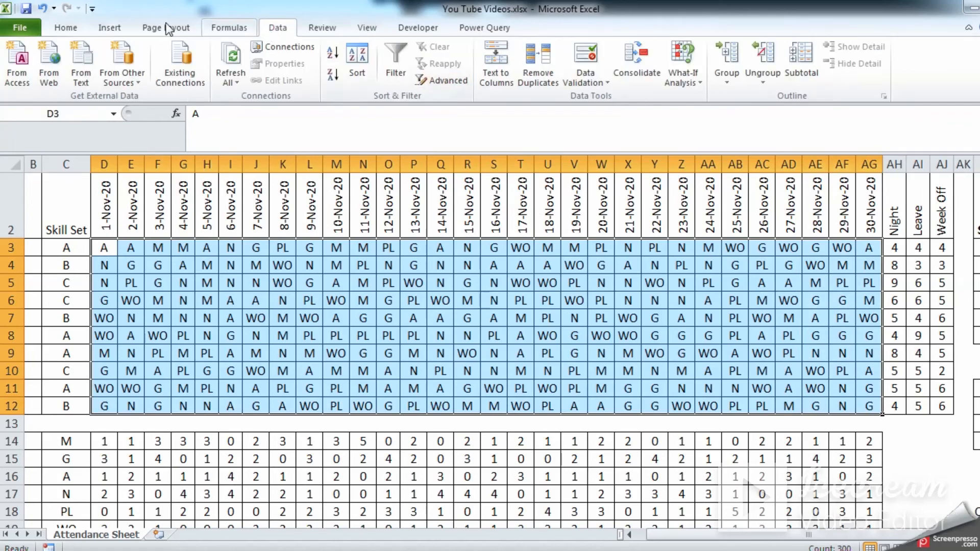
click(70, 33)
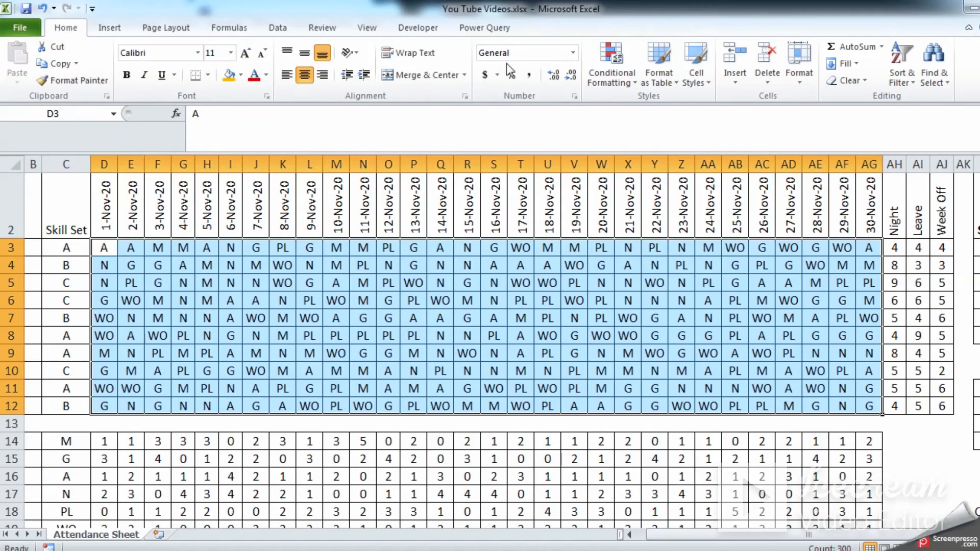
click(633, 87)
mouse_move(647, 108)
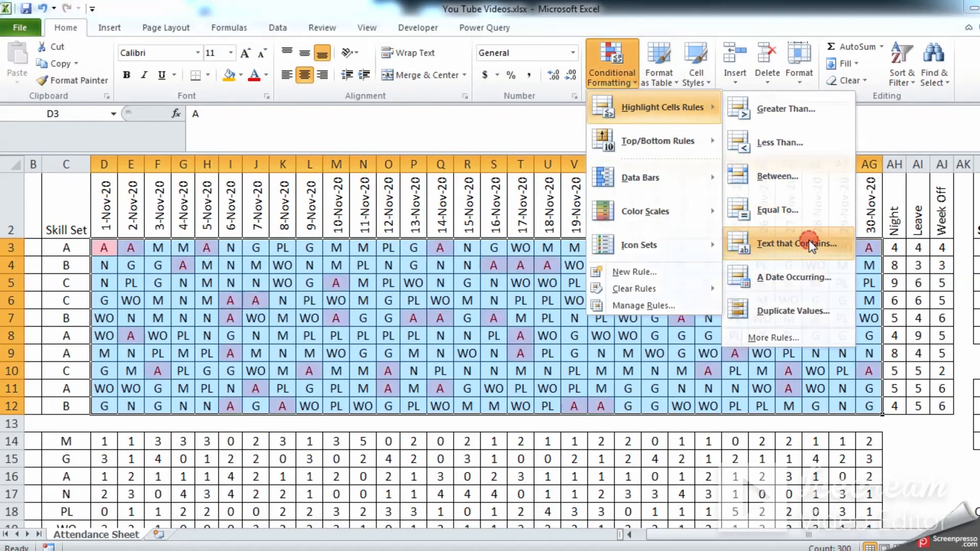
click(786, 244)
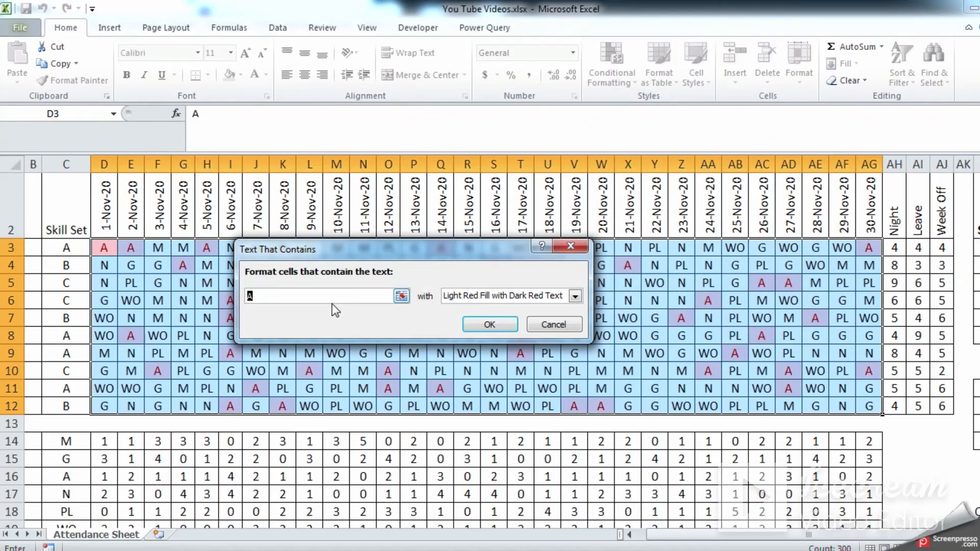
text(PL)
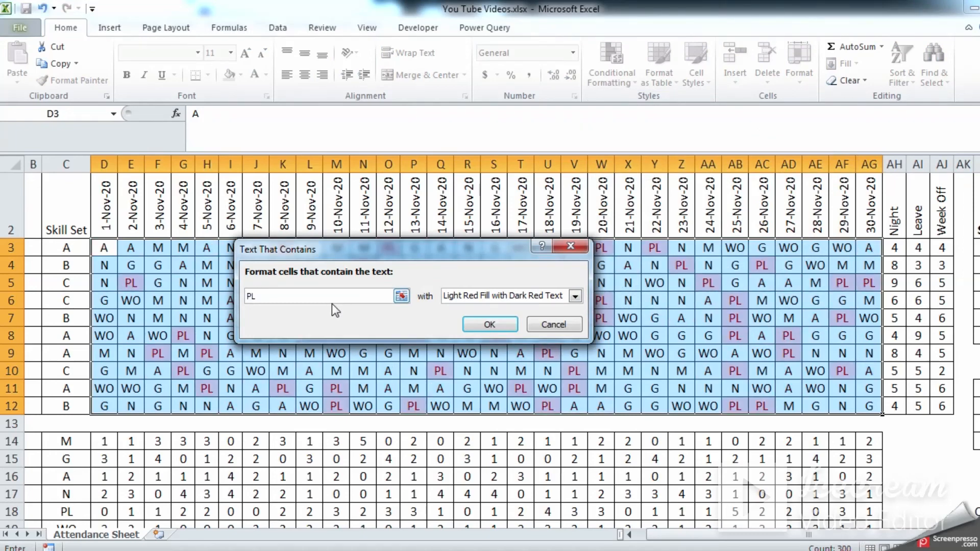
- Try the Yellow Fill with Dark Yellow Text preset for cells containing PL
drag(483, 249, 476, 388)
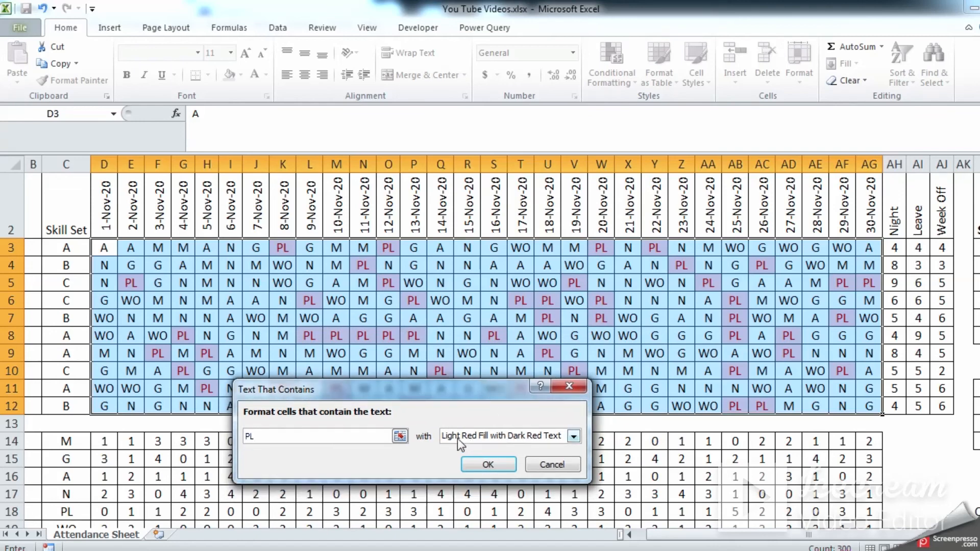
click(515, 437)
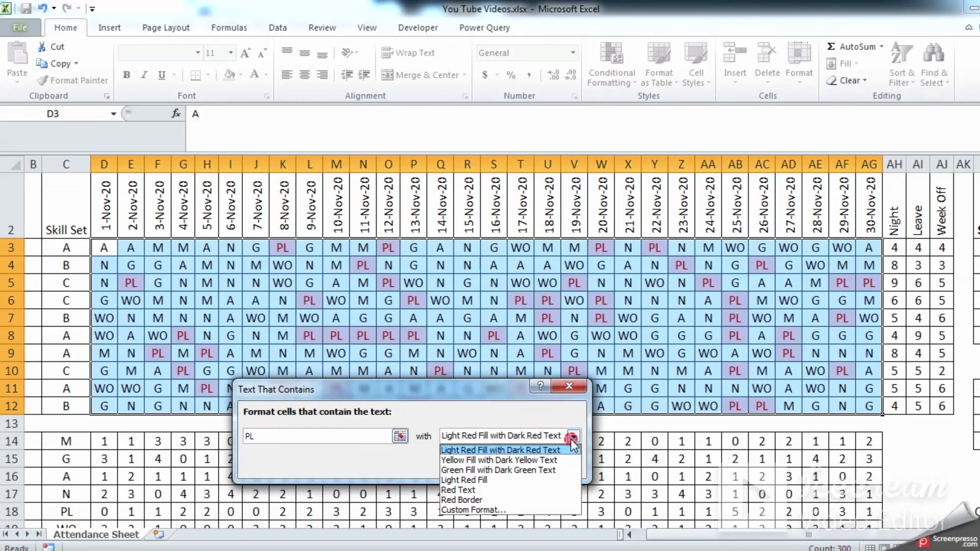
click(512, 459)
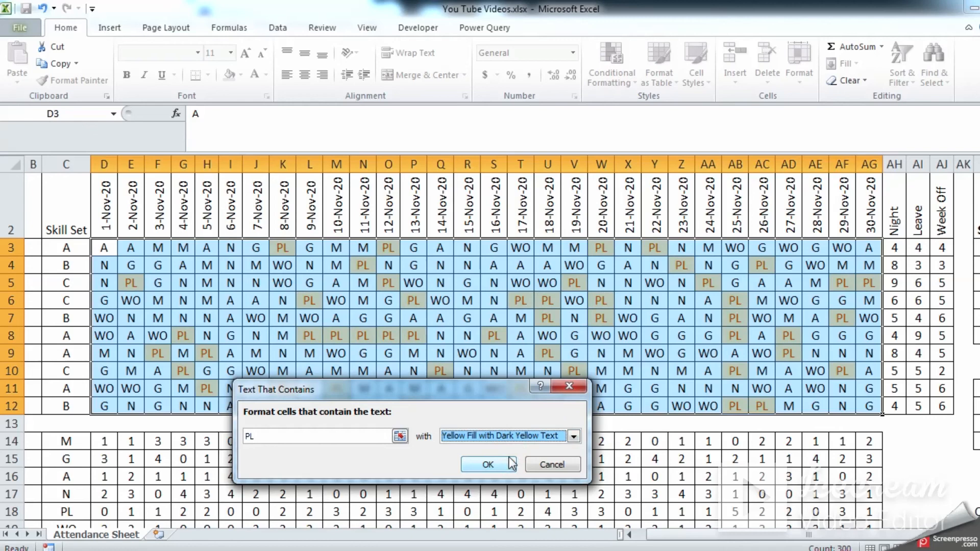
- Give the PL text rule a custom format with an orange background fill and apply it to the attendance entries
click(574, 437)
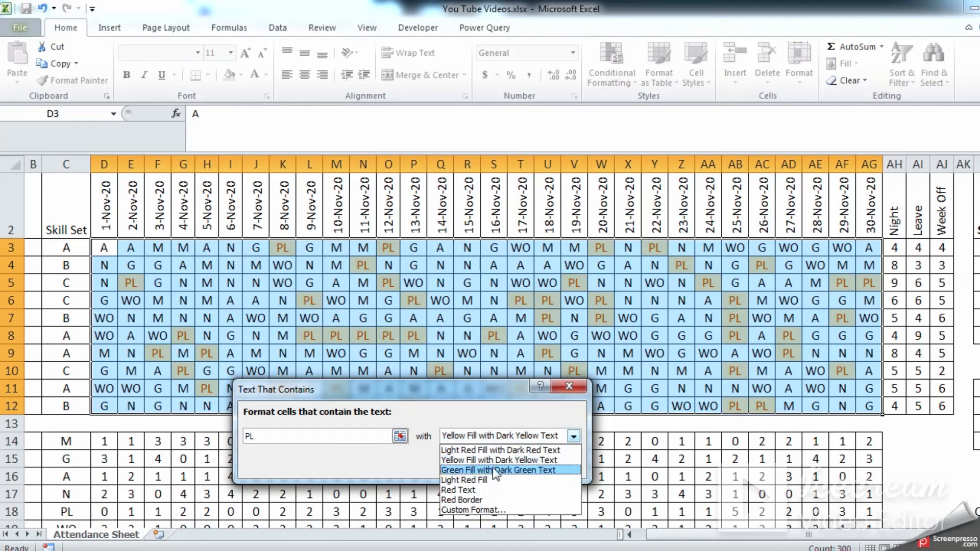
click(484, 510)
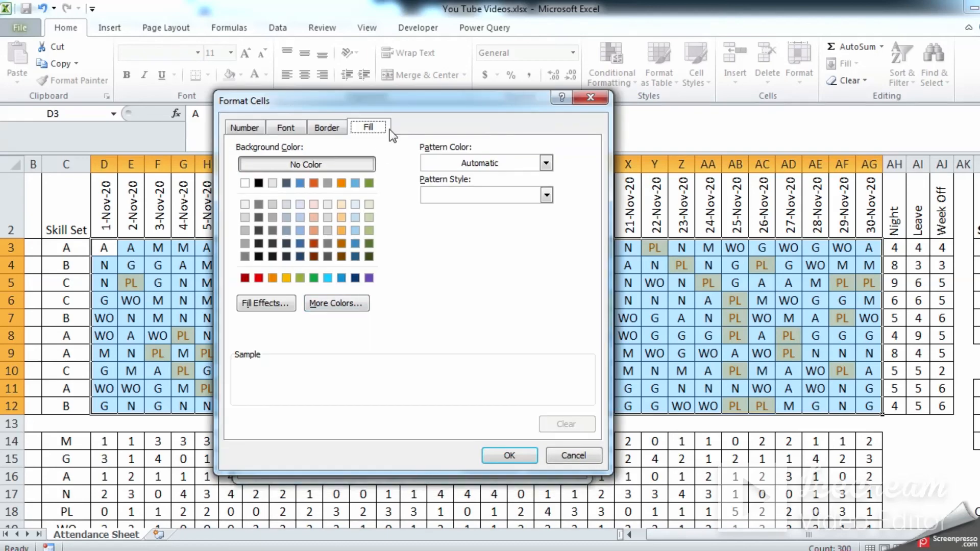
drag(418, 102, 583, 191)
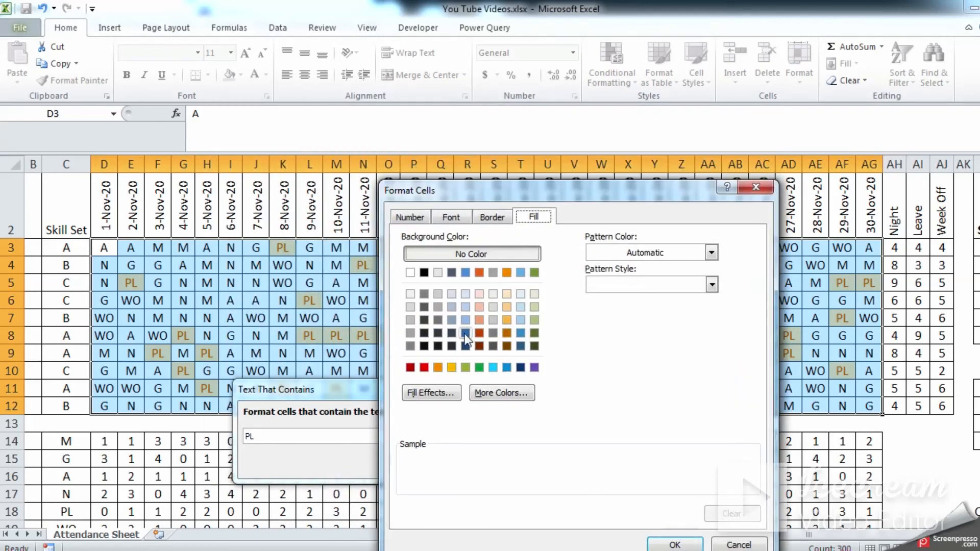
click(438, 368)
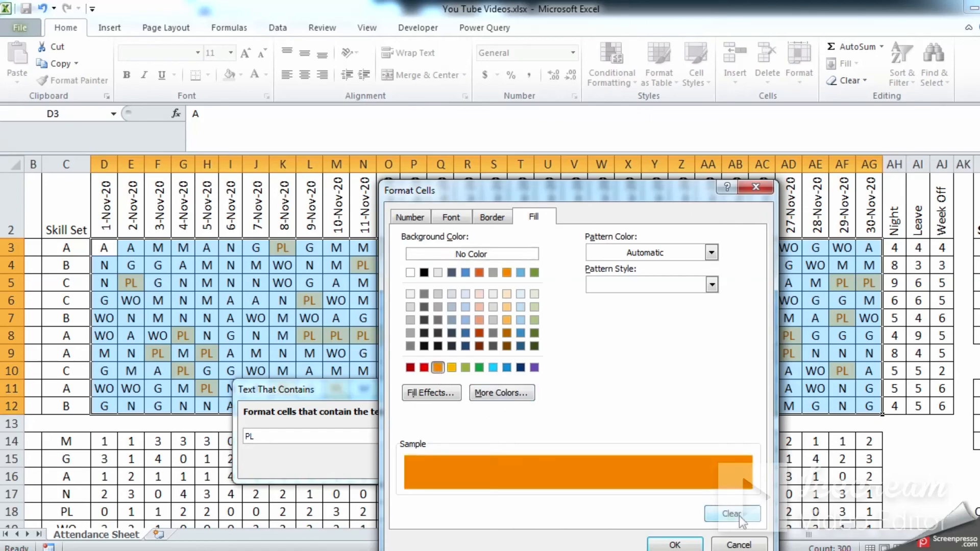
click(675, 544)
click(489, 464)
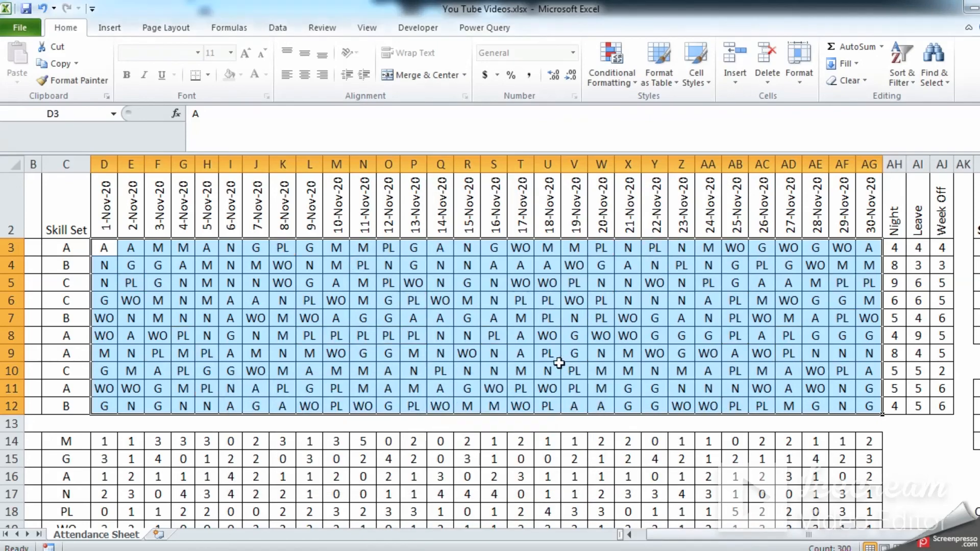
click(551, 371)
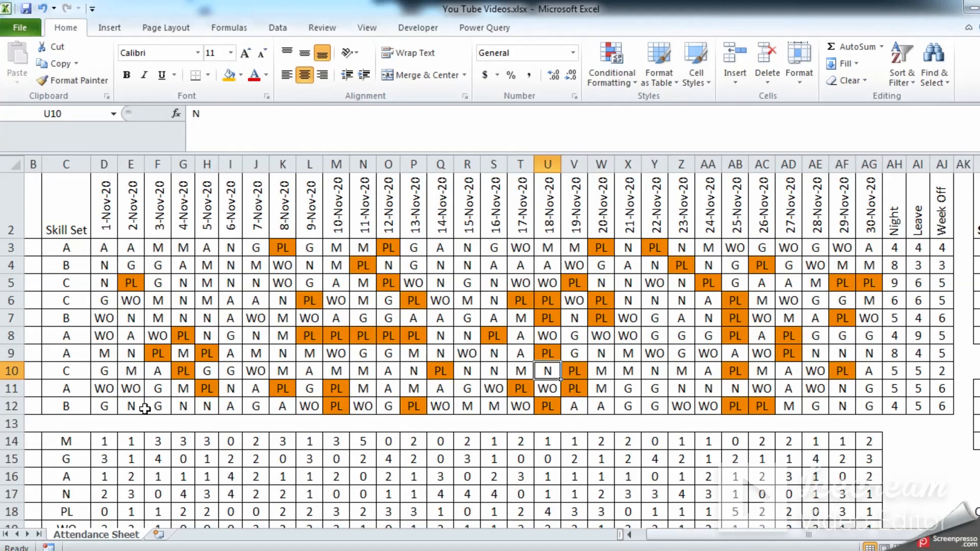
- Review the finished attendance sheet, from the highlighted PL entries and shift code tables to the Missing Shift and No. of Shifts totals
scroll(160, 400, down, 3)
scroll(160, 393, up, 3)
drag(697, 541, 743, 545)
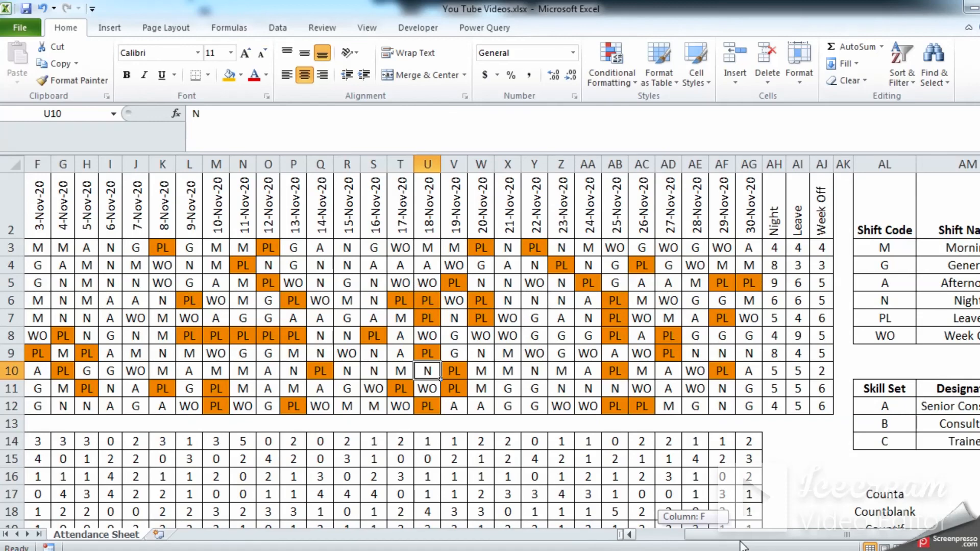
drag(741, 542, 648, 542)
scroll(236, 376, down, 1)
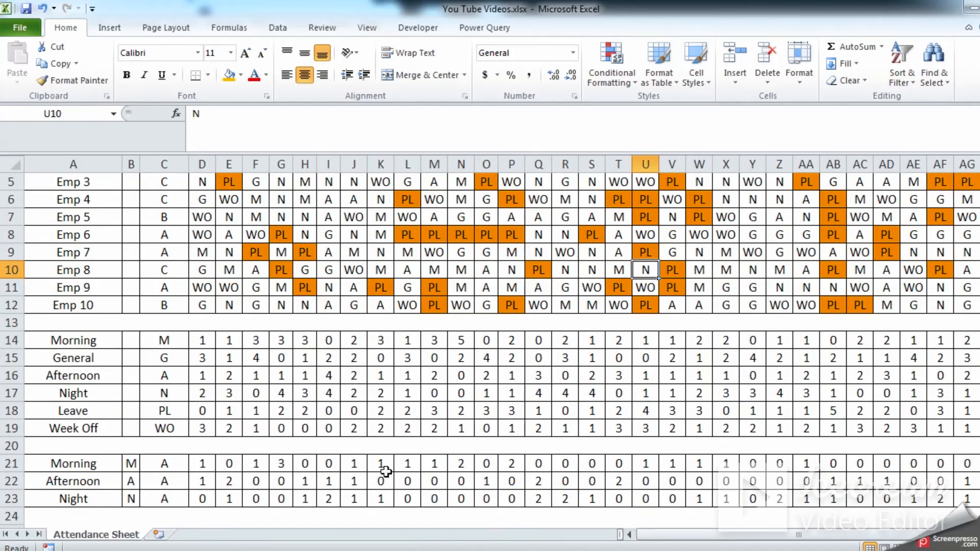
scroll(271, 477, down, 1)
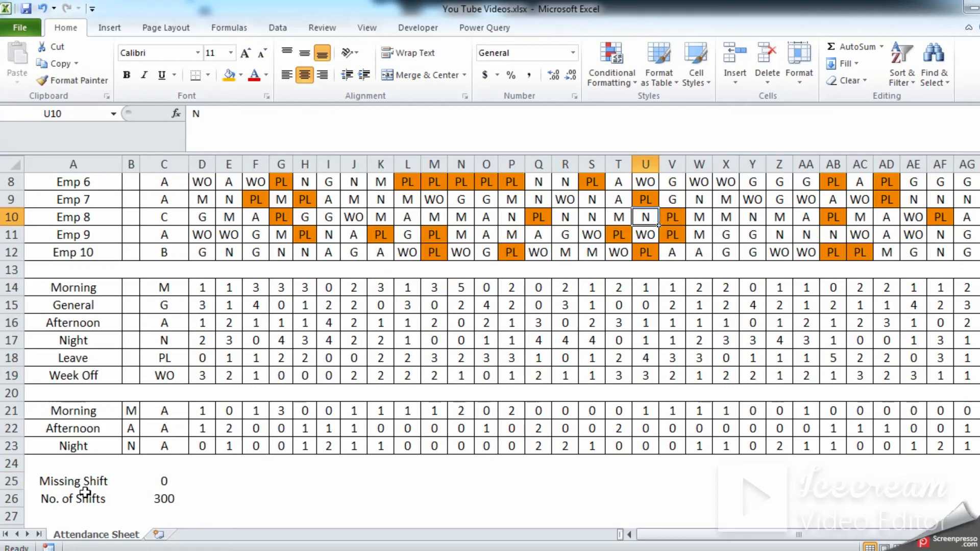
scroll(210, 510, up, 3)
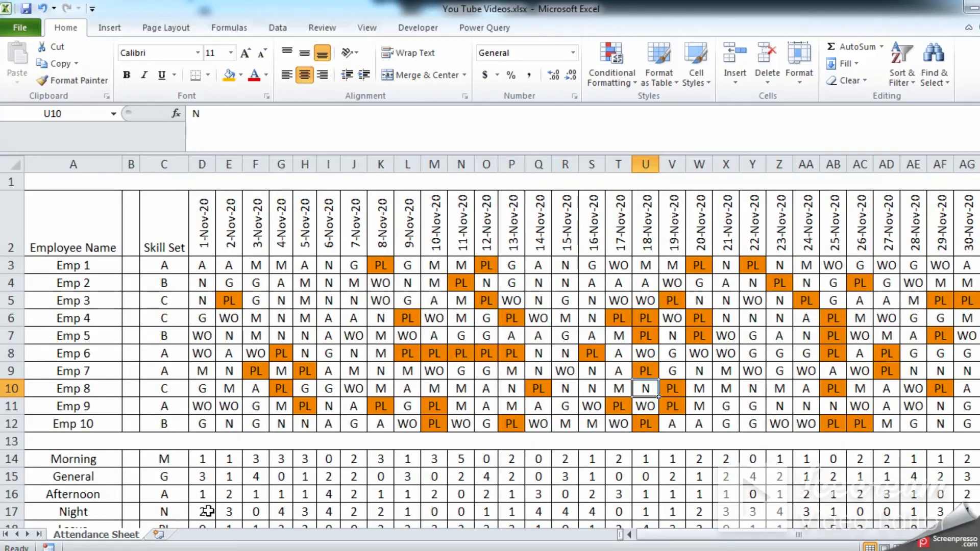
click(565, 371)
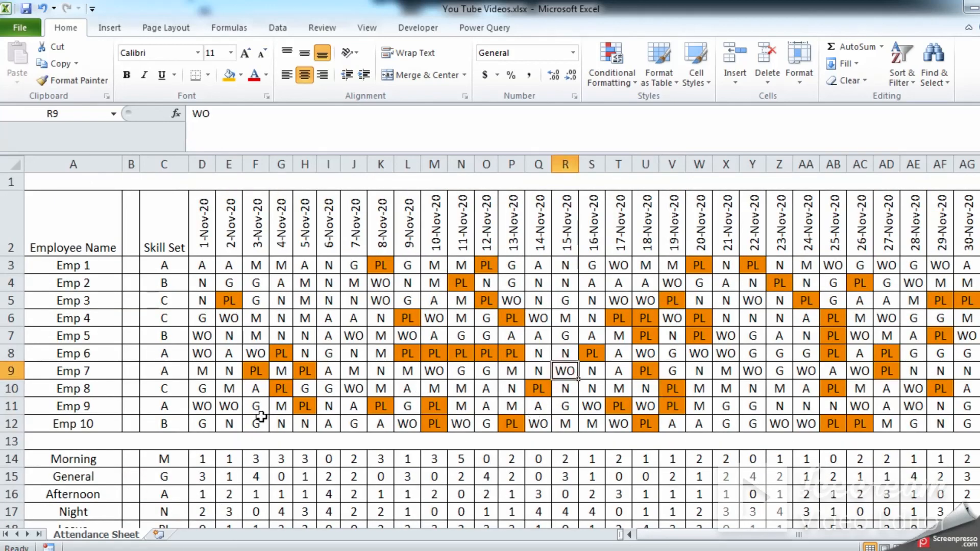